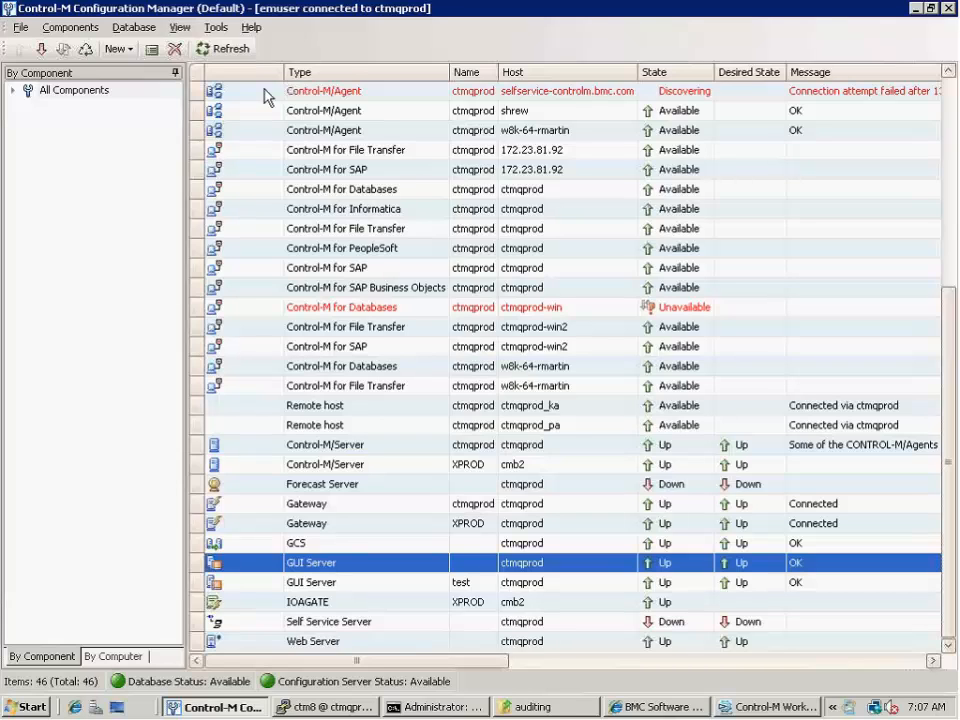
# Open the Control-M/EM system parameters, enable audit in the Audit and Annotation settings and turn off automatic cleanup
pyautogui.click(216, 28)
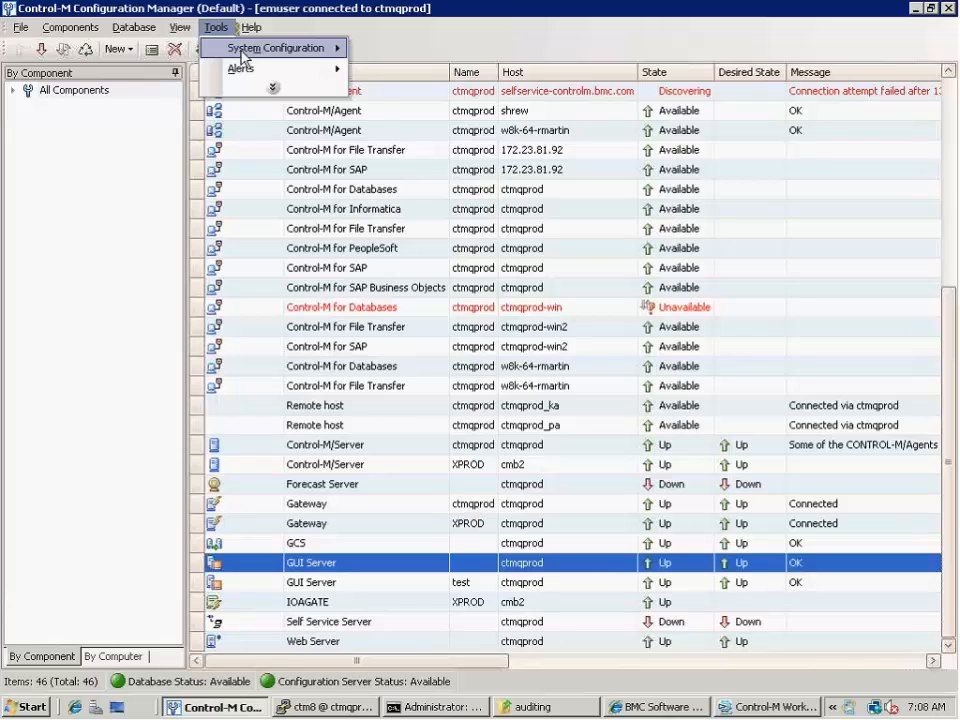
pyautogui.moveTo(334, 45)
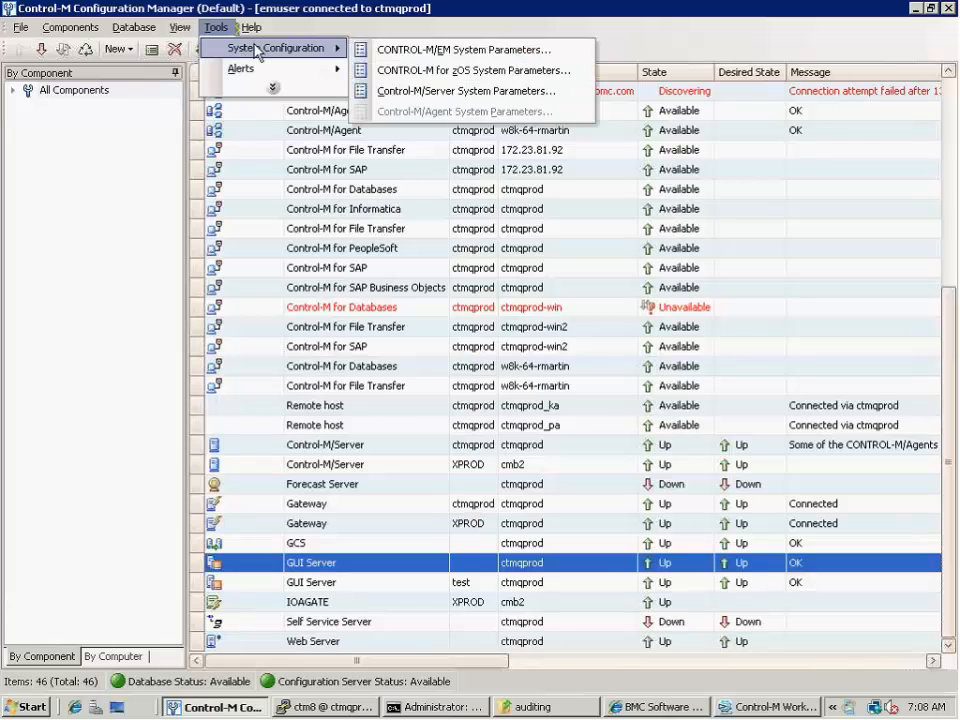
pyautogui.click(440, 49)
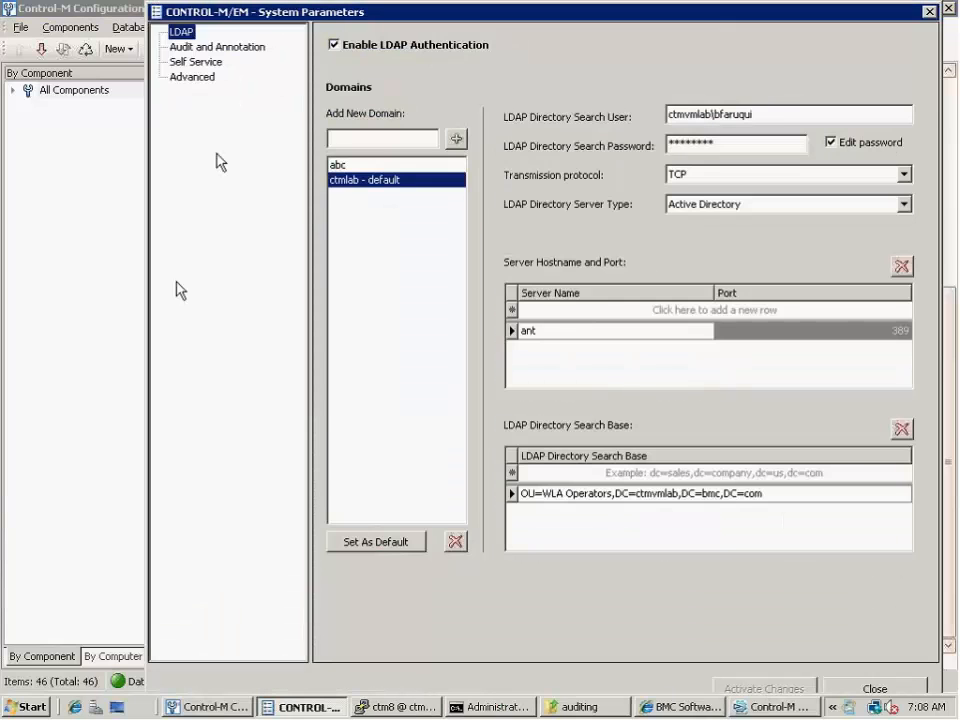
pyautogui.click(203, 48)
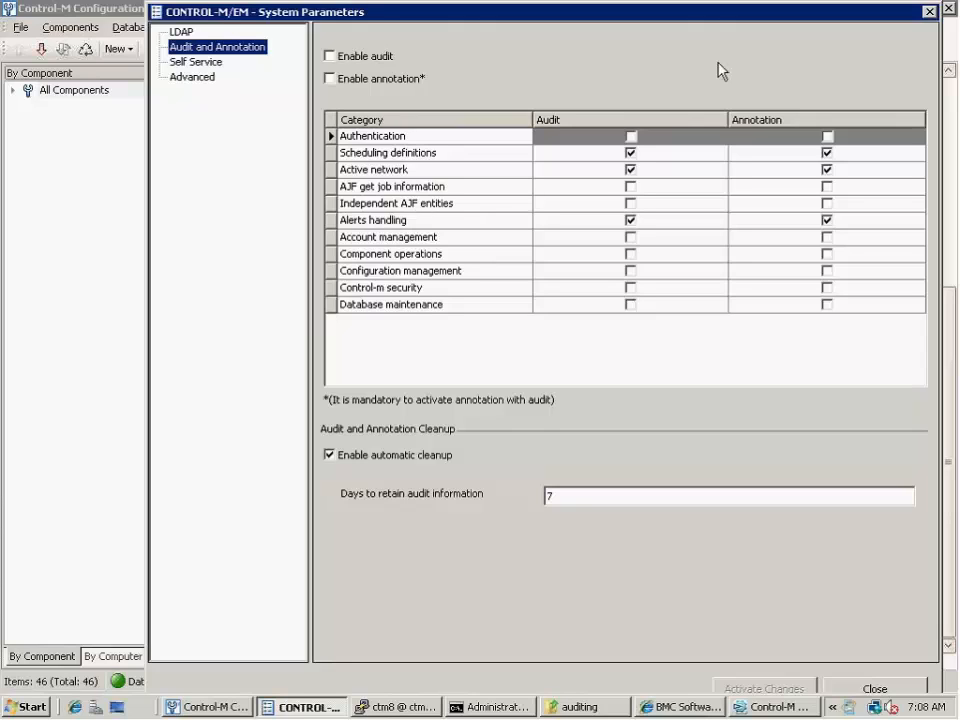
pyautogui.click(331, 80)
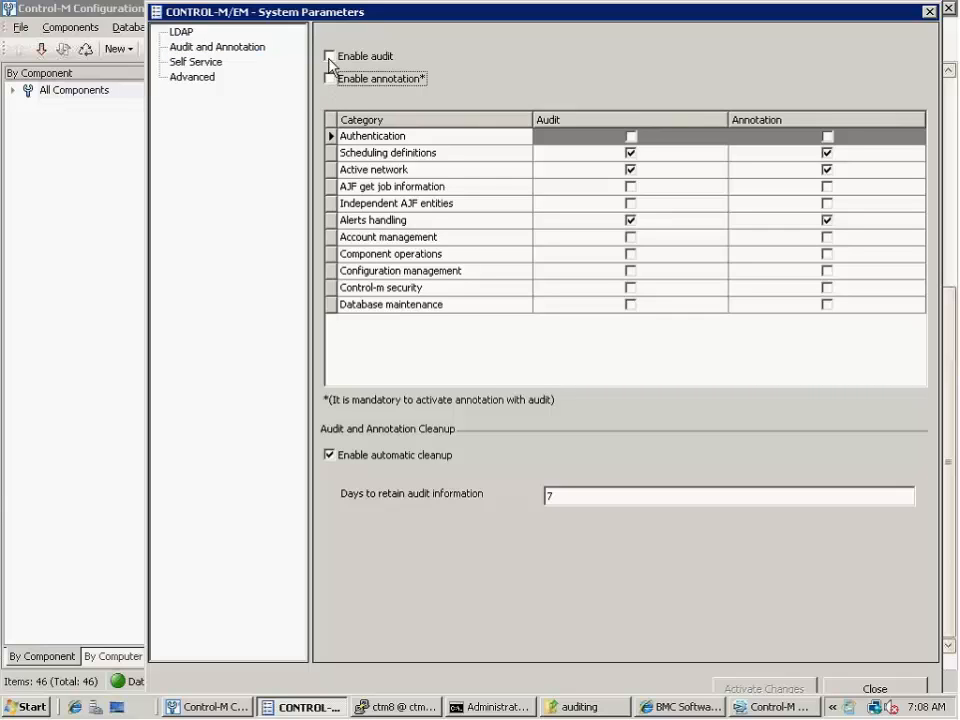
pyautogui.click(330, 57)
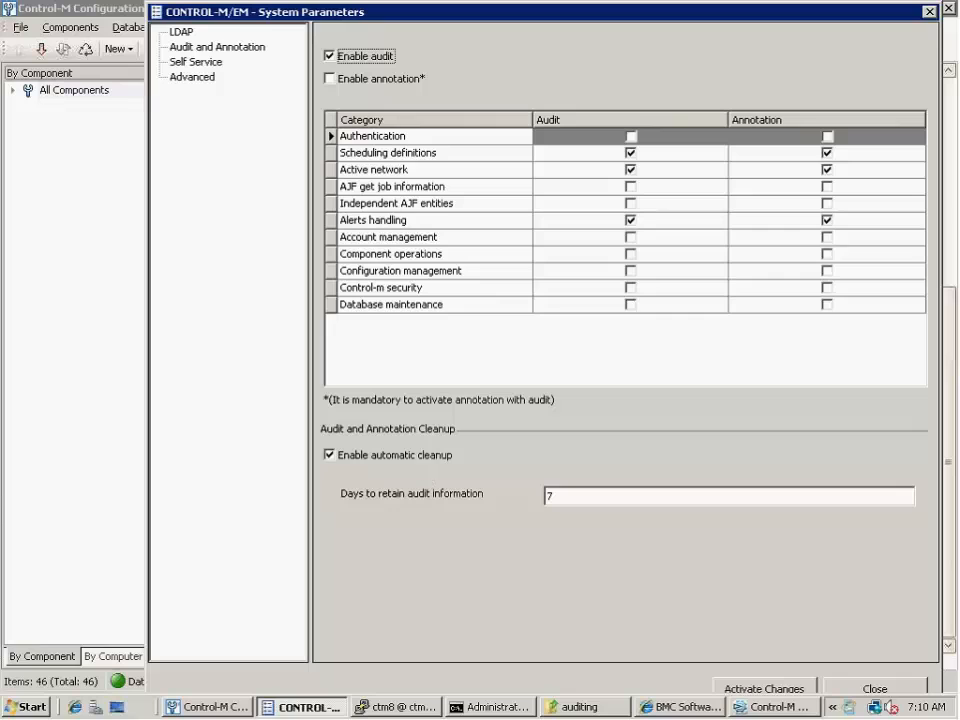
pyautogui.click(331, 455)
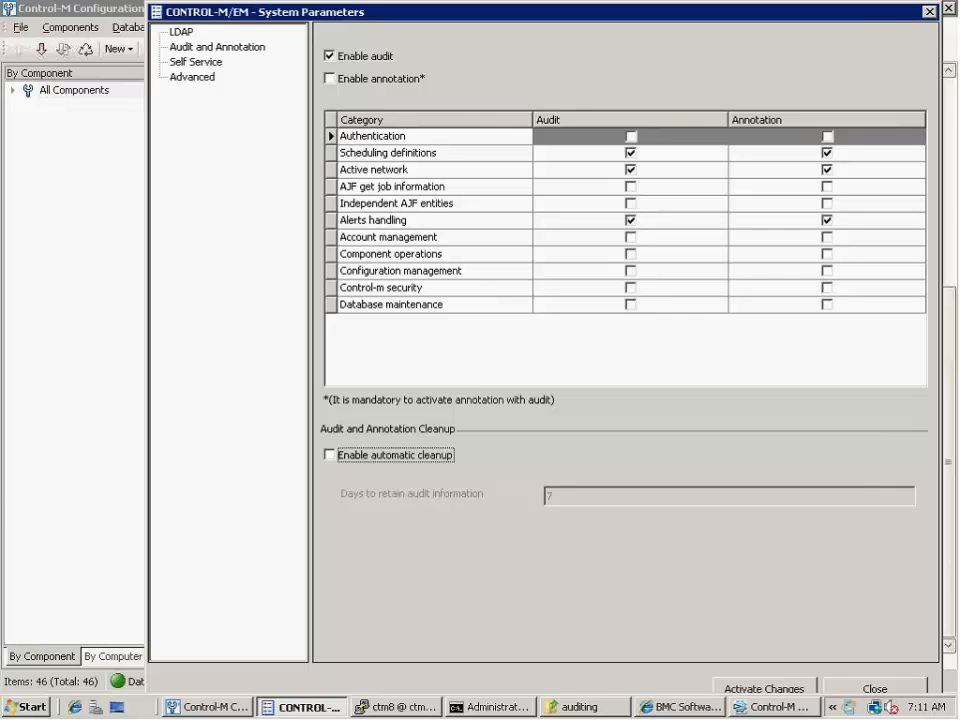
# Switch to the ctm8 terminal, run erase_audit_data with the date 21030714 and agree to delete the earlier audit data
pyautogui.click(392, 708)
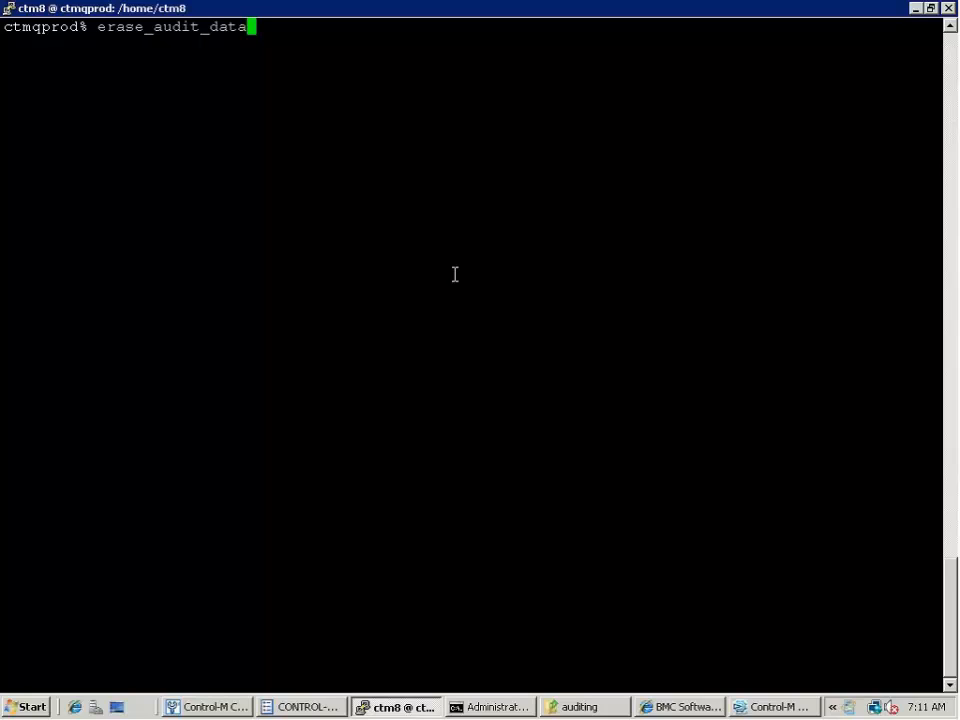
pyautogui.press('Return')
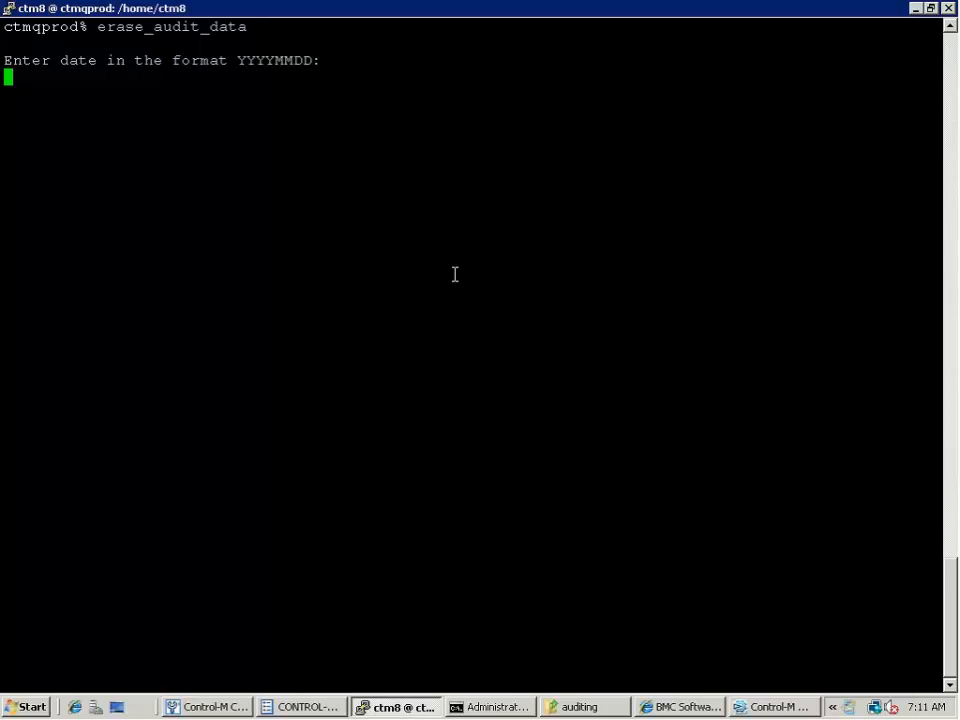
pyautogui.write('21030714')
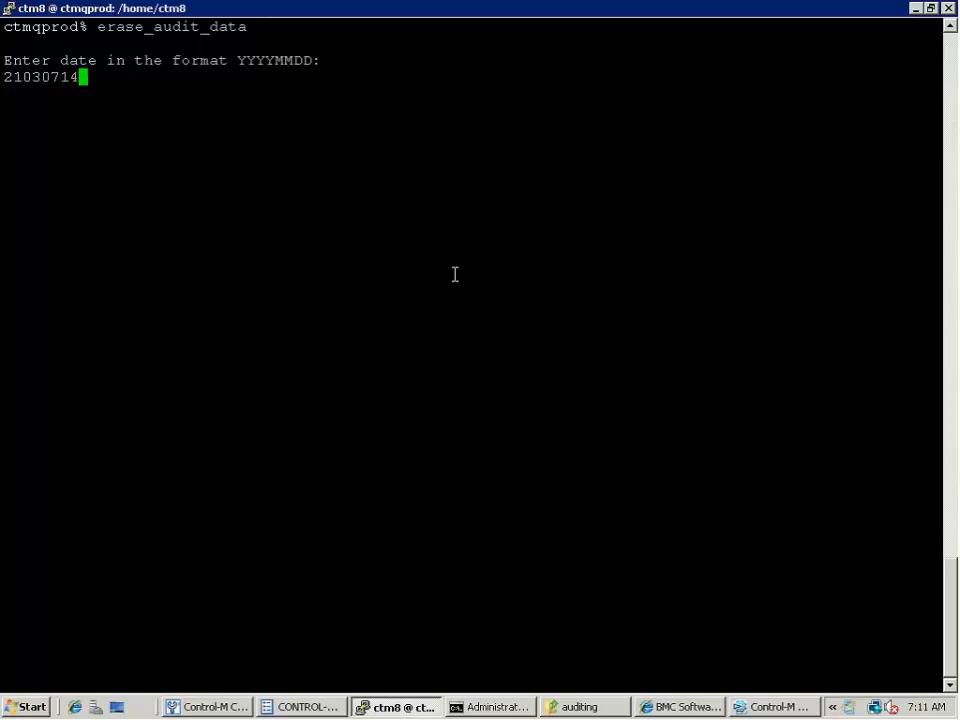
pyautogui.press('Return')
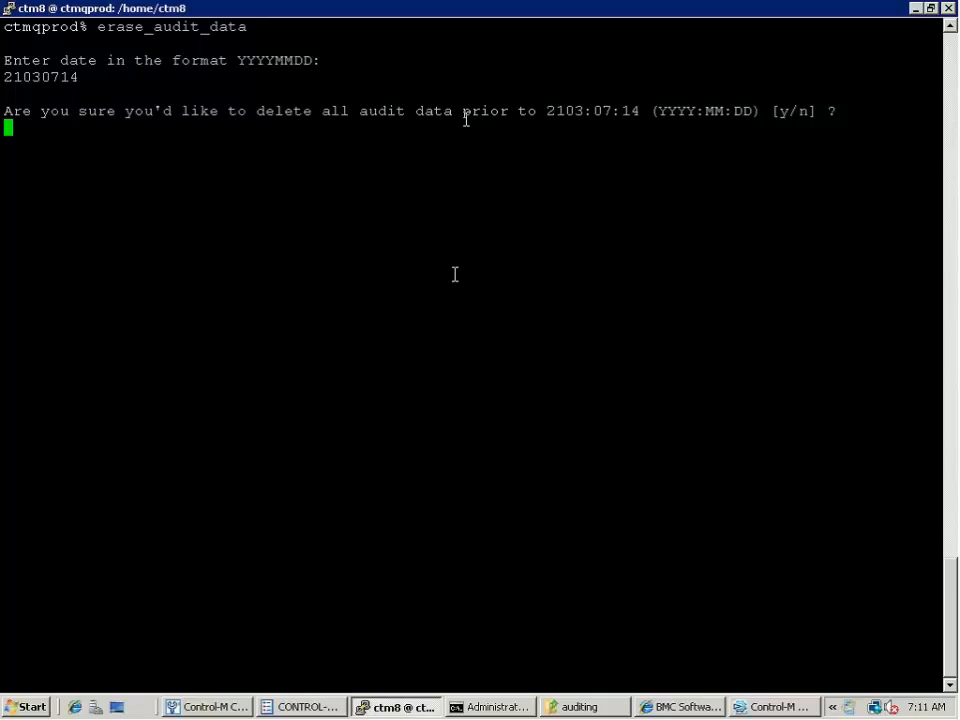
pyautogui.moveTo(463, 112); pyautogui.dragTo(488, 129)
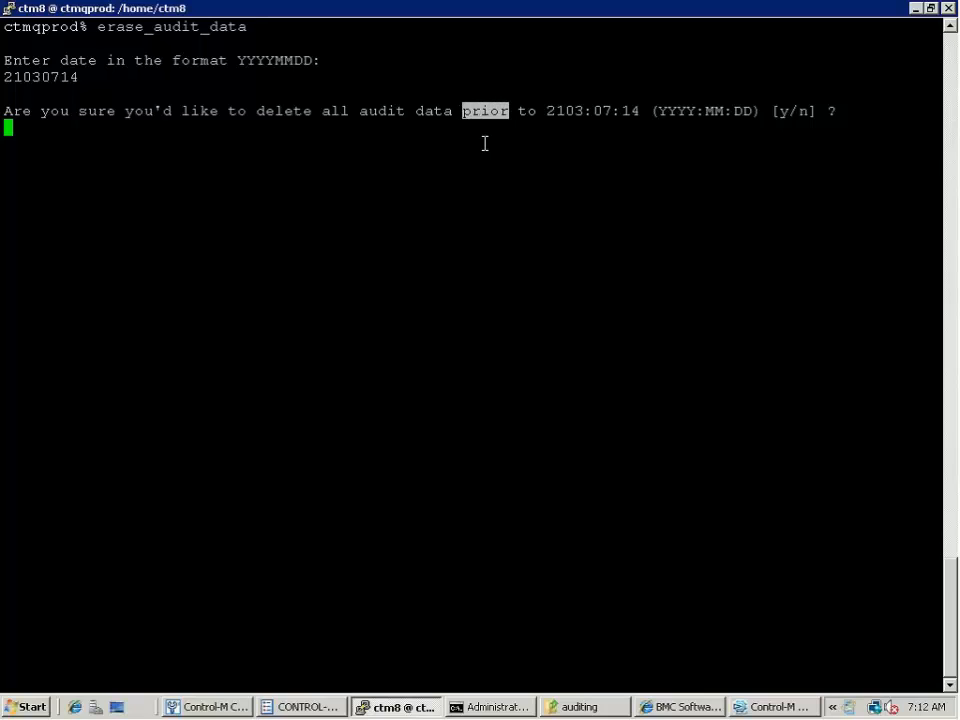
pyautogui.write('y')
pyautogui.press('Return')
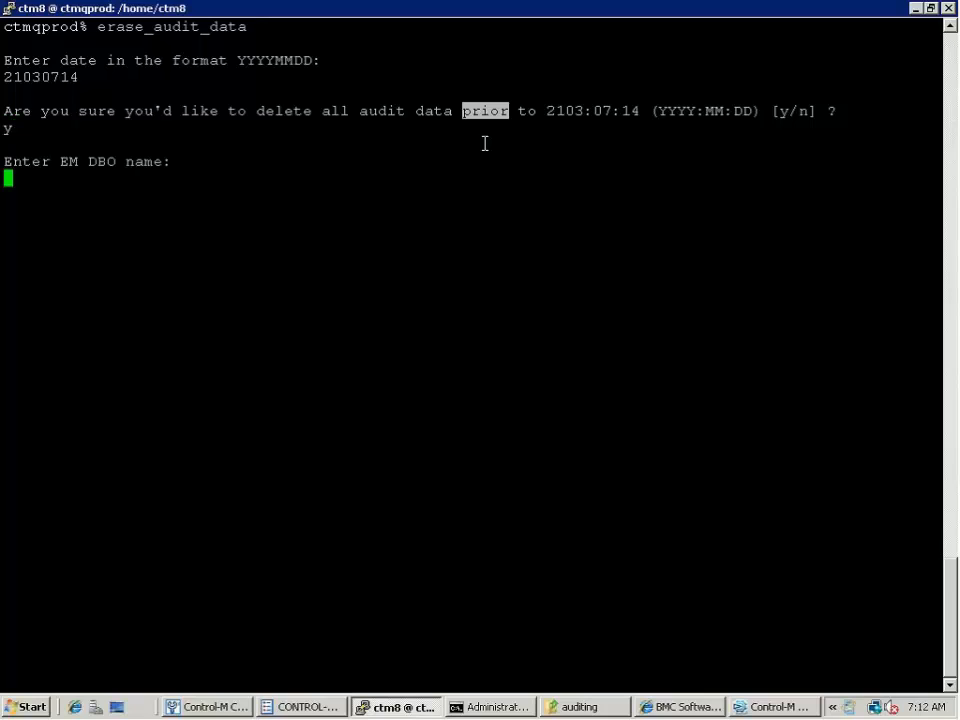
# Enter the EM DBO name emuser and the EM DBO password to run the audit data deletion
pyautogui.write('emuser')
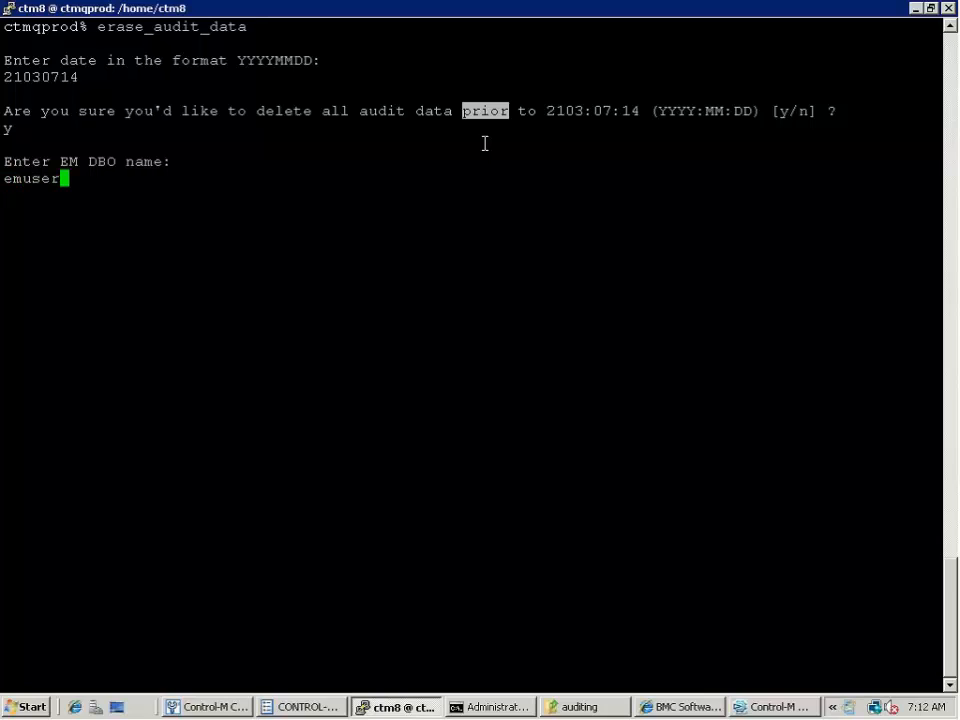
pyautogui.press('Return')
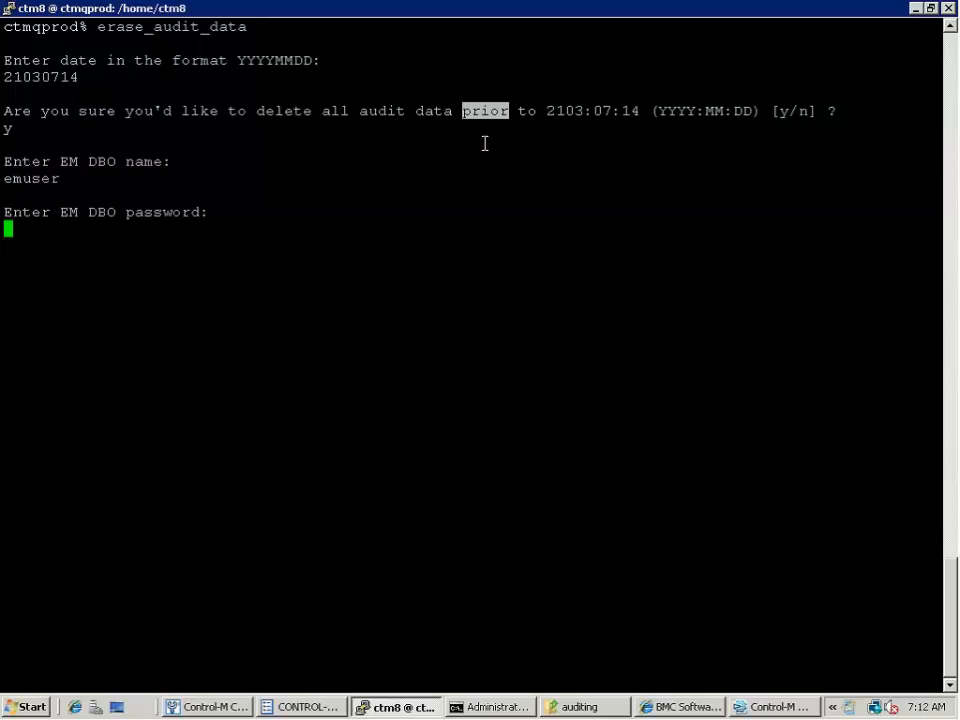
pyautogui.press('Return')
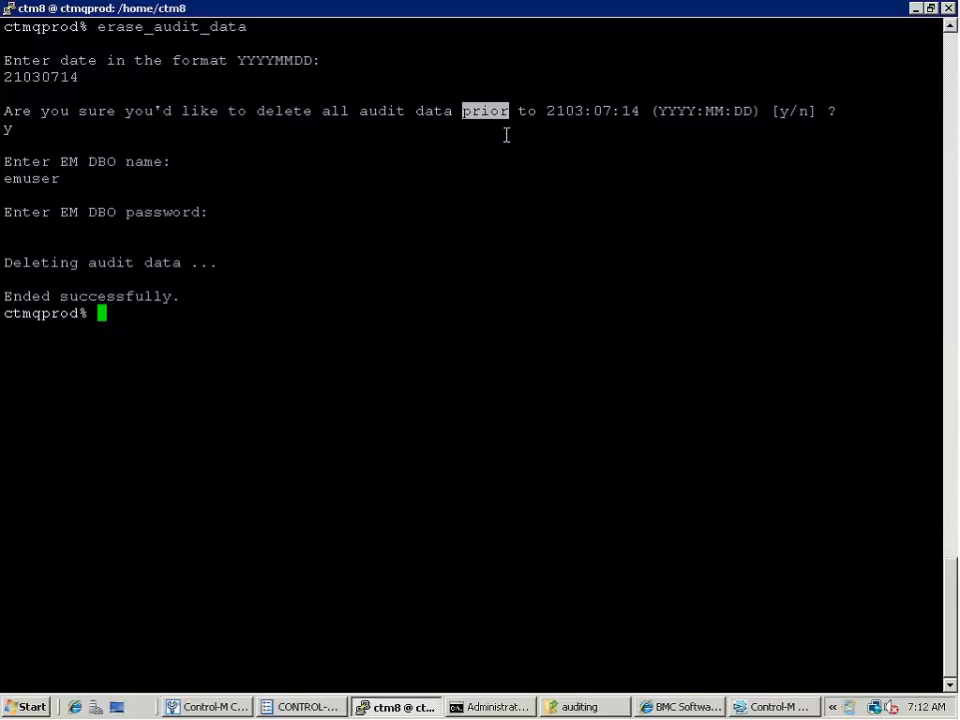
# Return to the Control-M/EM System Parameters, enable automatic cleanup and activate the audit changes
pyautogui.click(916, 9)
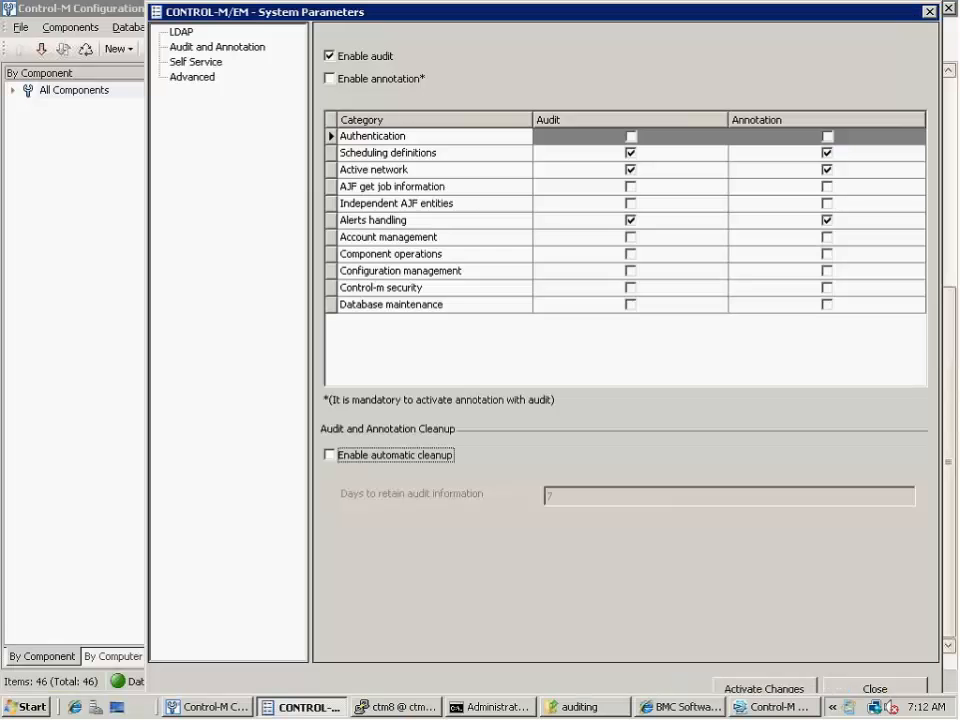
pyautogui.click(332, 457)
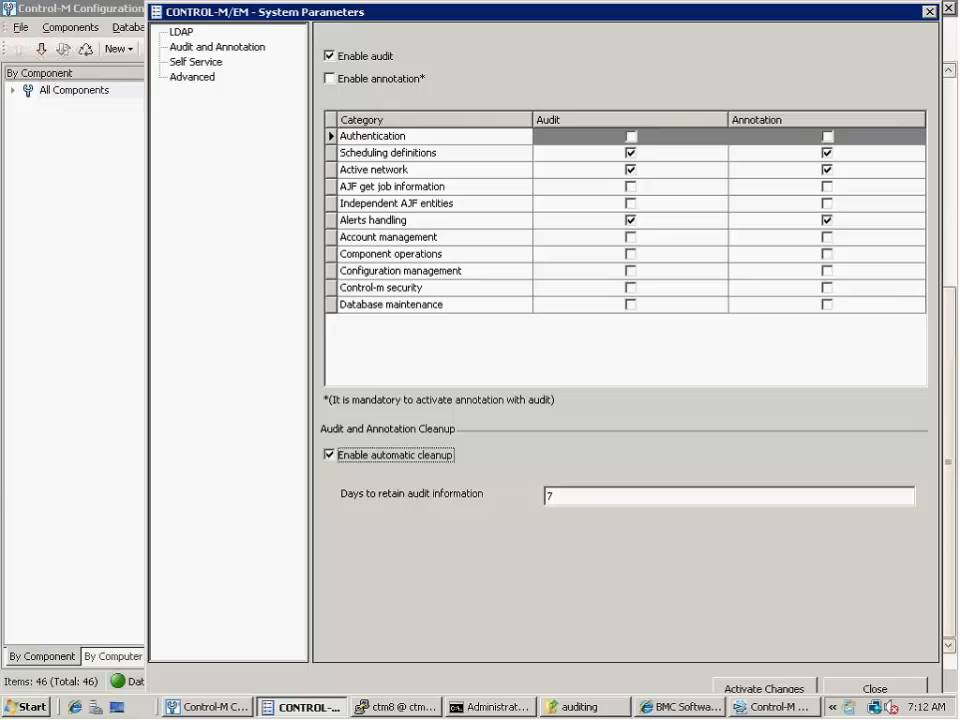
pyautogui.click(763, 689)
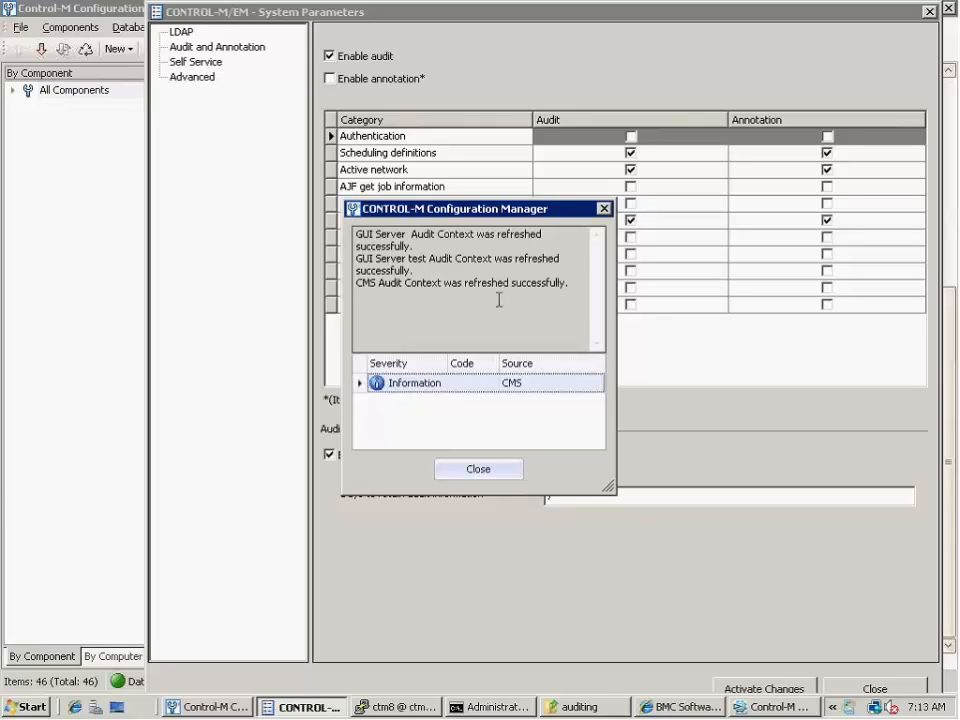
pyautogui.click(484, 470)
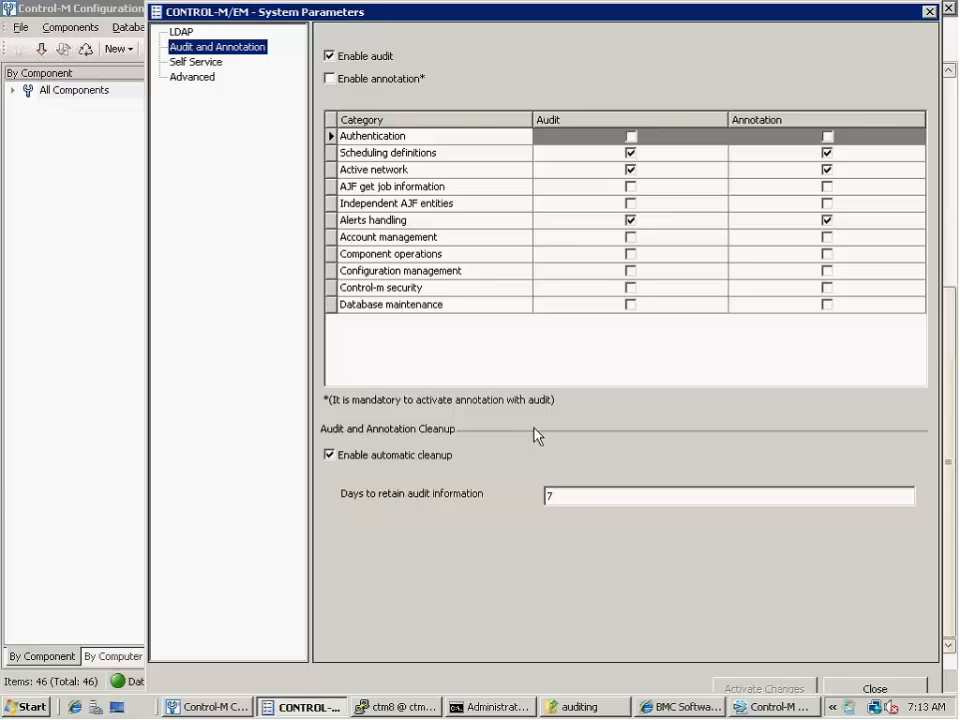
# Switch to Control-M Workload Automation and check out AUDIT_WORKSPACE for editing
pyautogui.click(756, 708)
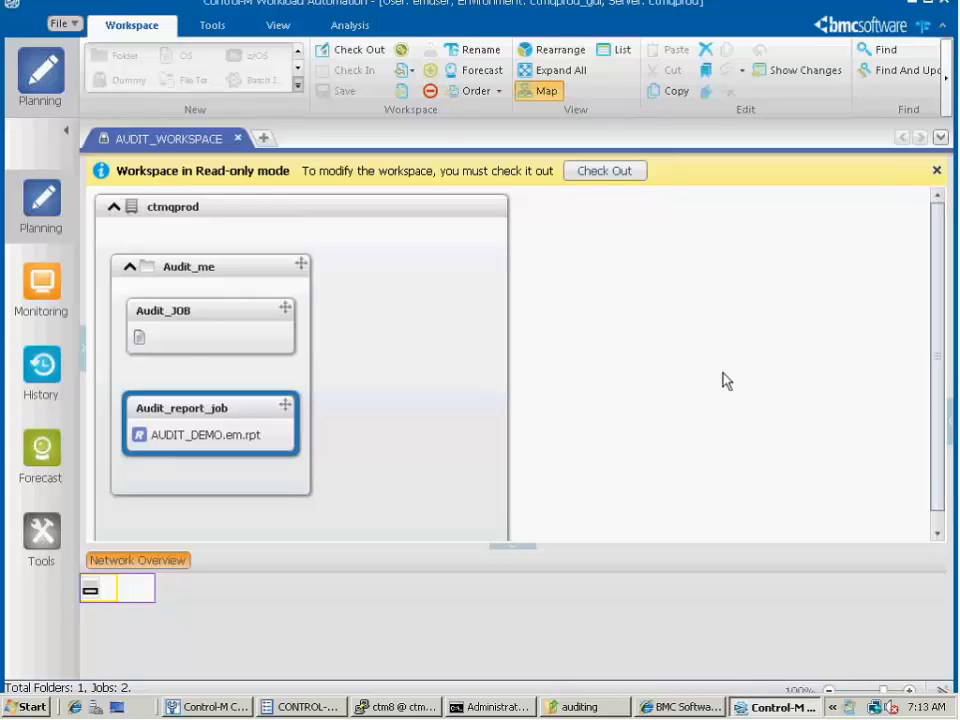
pyautogui.click(205, 331)
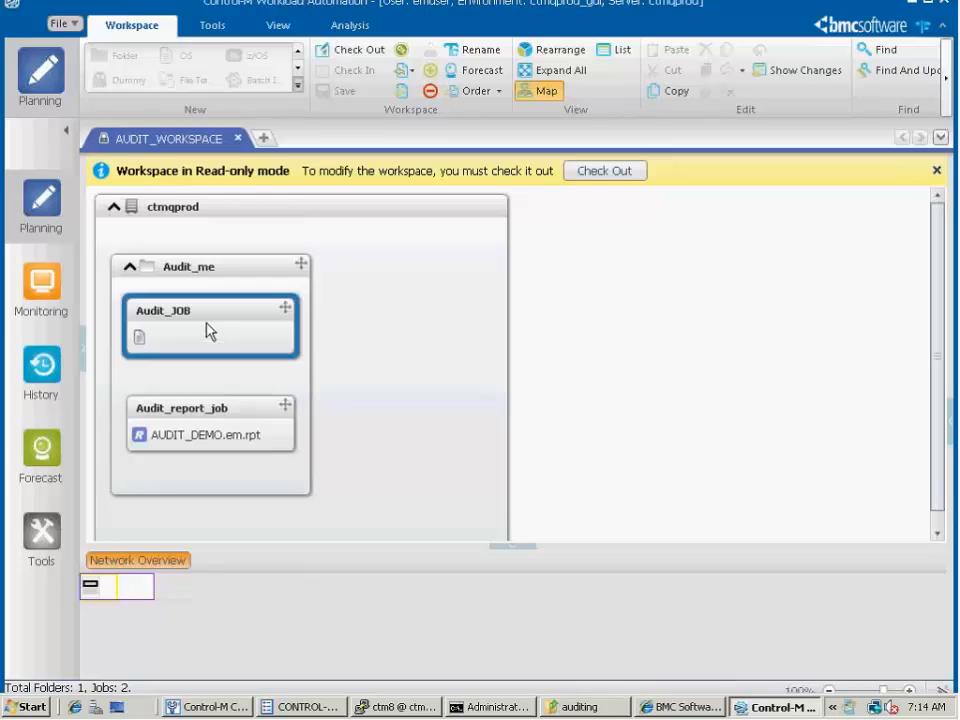
pyautogui.click(604, 172)
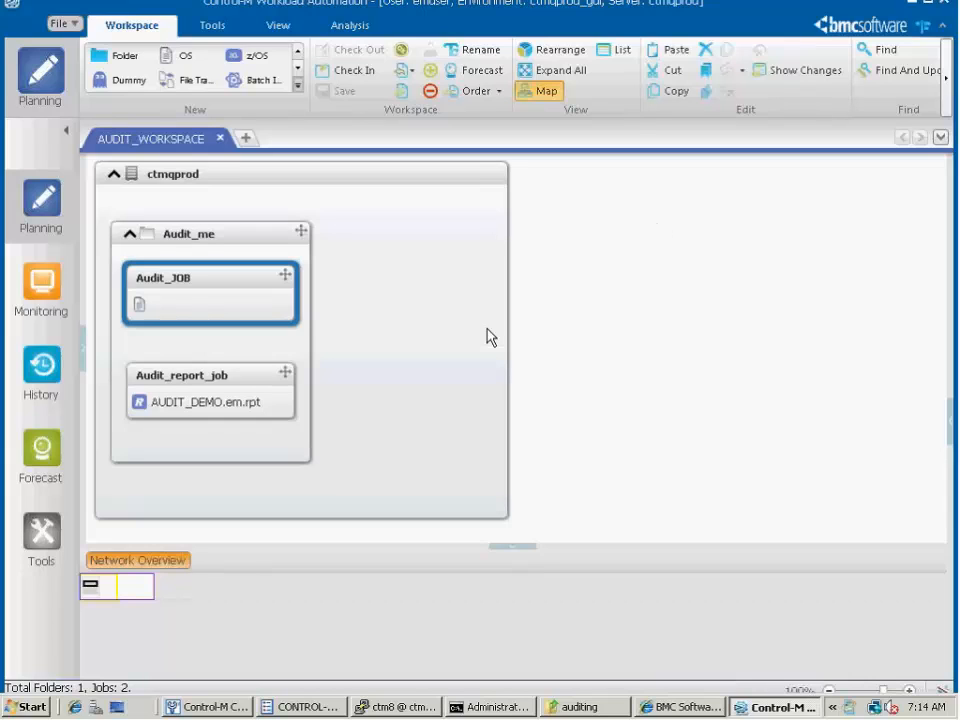
# Set the description of Audit_JOB to "without annotation for demo"
pyautogui.moveTo(268, 328)
pyautogui.doubleClick(257, 297)
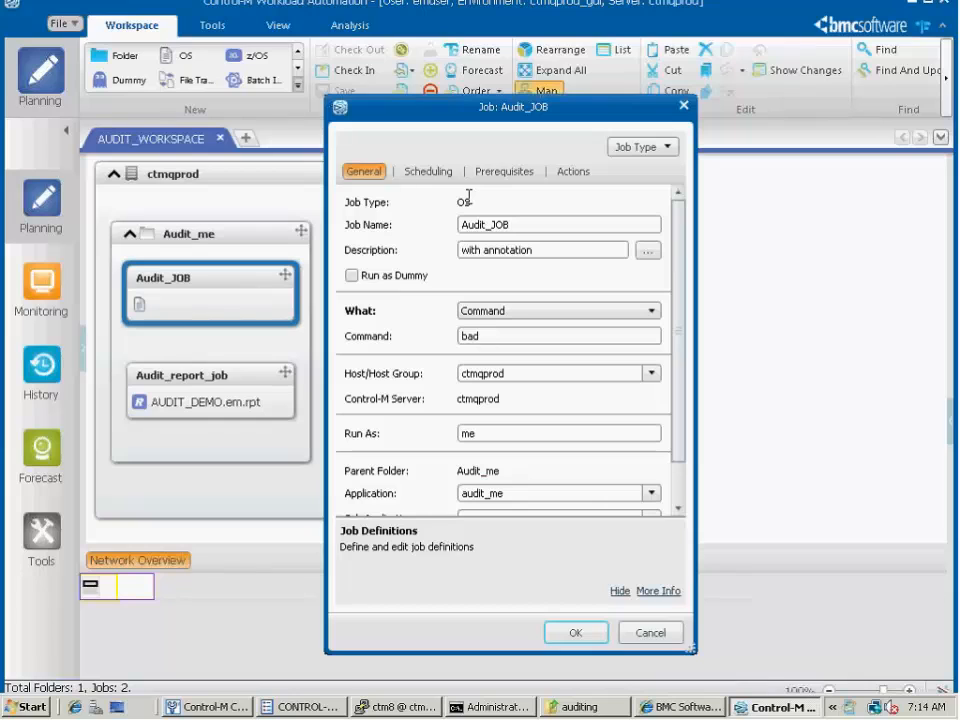
pyautogui.doubleClick(490, 336)
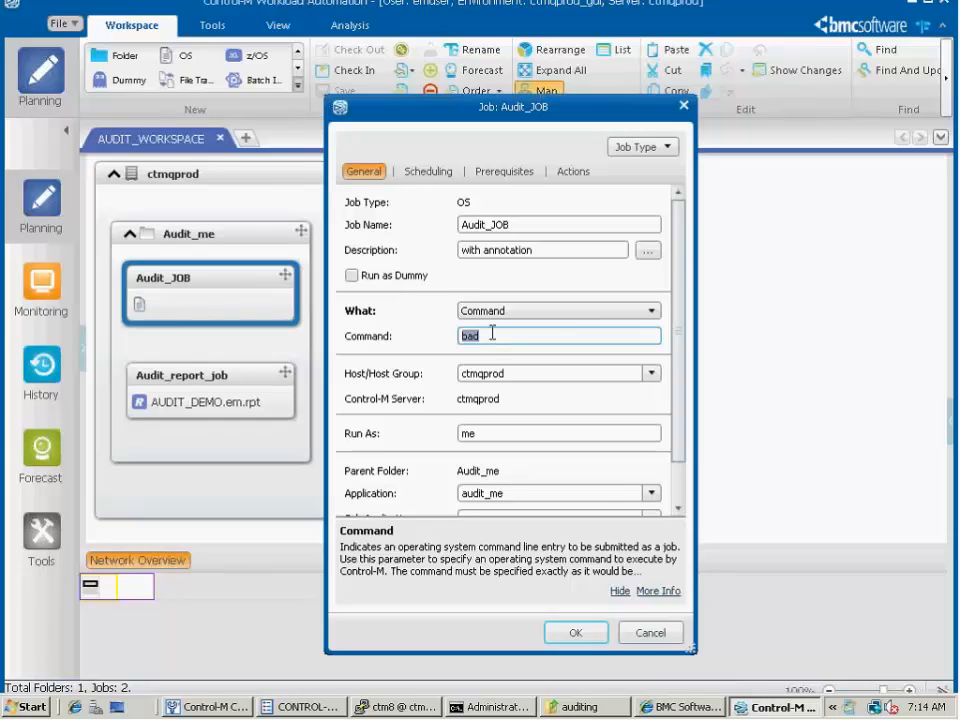
pyautogui.tripleClick(525, 250)
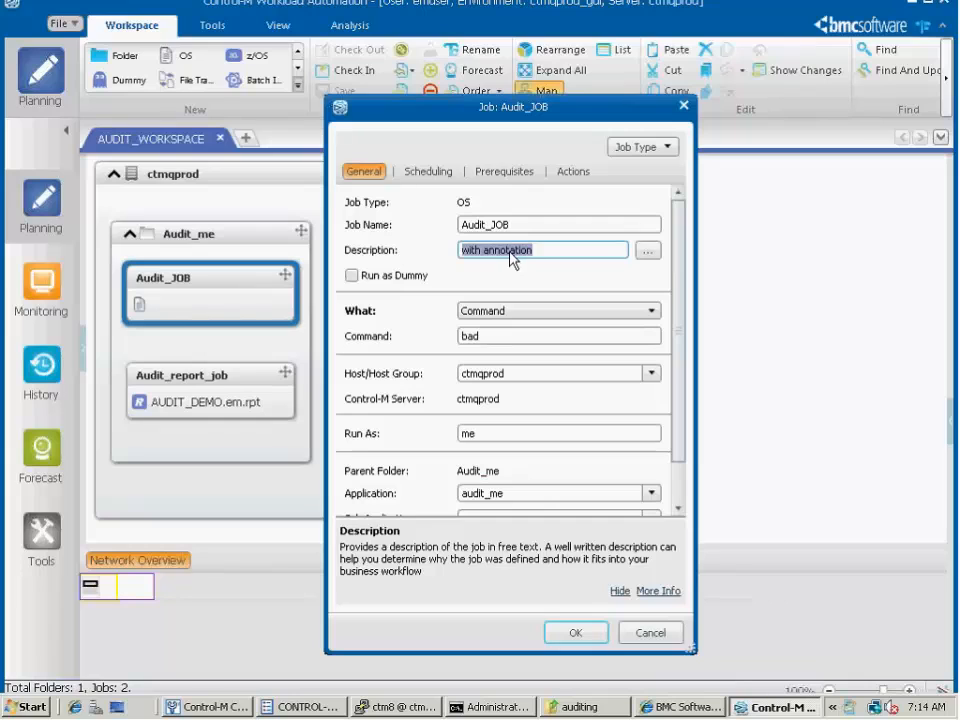
pyautogui.write('without annotaio')
pyautogui.press('BackSpace')
pyautogui.write('n for demo')
pyautogui.click(576, 632)
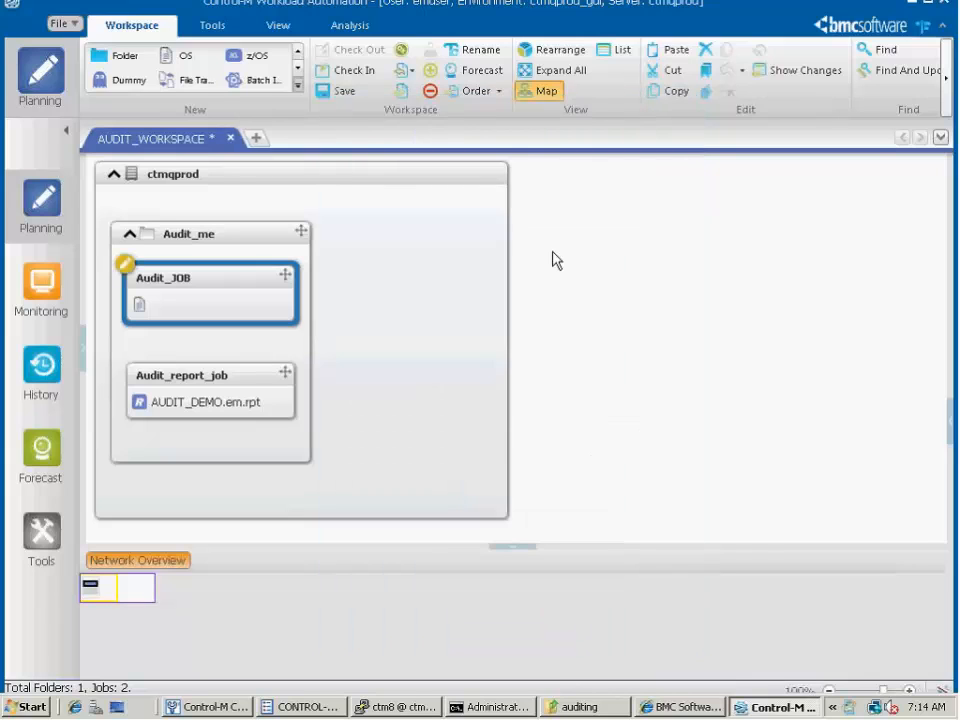
# Check in AUDIT_WORKSPACE and order Audit_JOB with scheduling criteria ignored
pyautogui.click(369, 79)
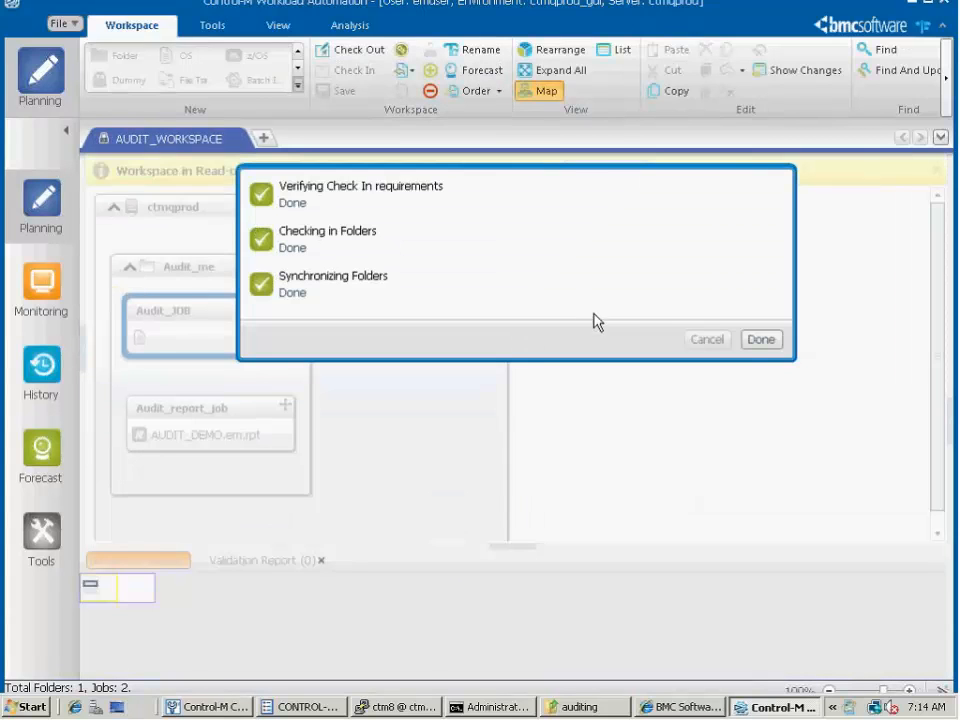
pyautogui.click(759, 341)
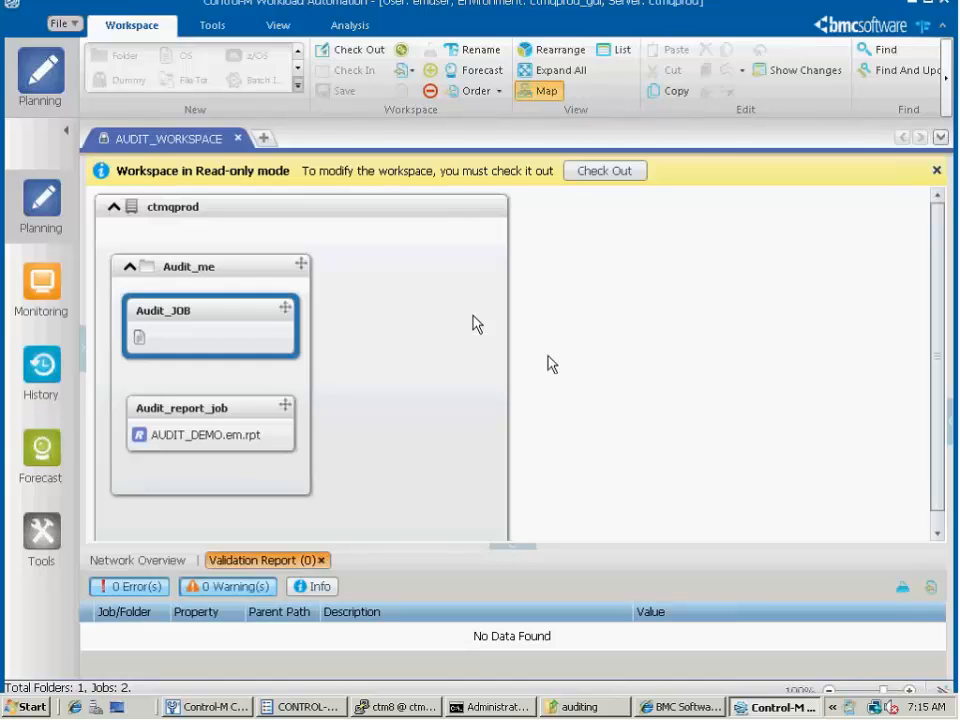
pyautogui.rightClick(270, 317)
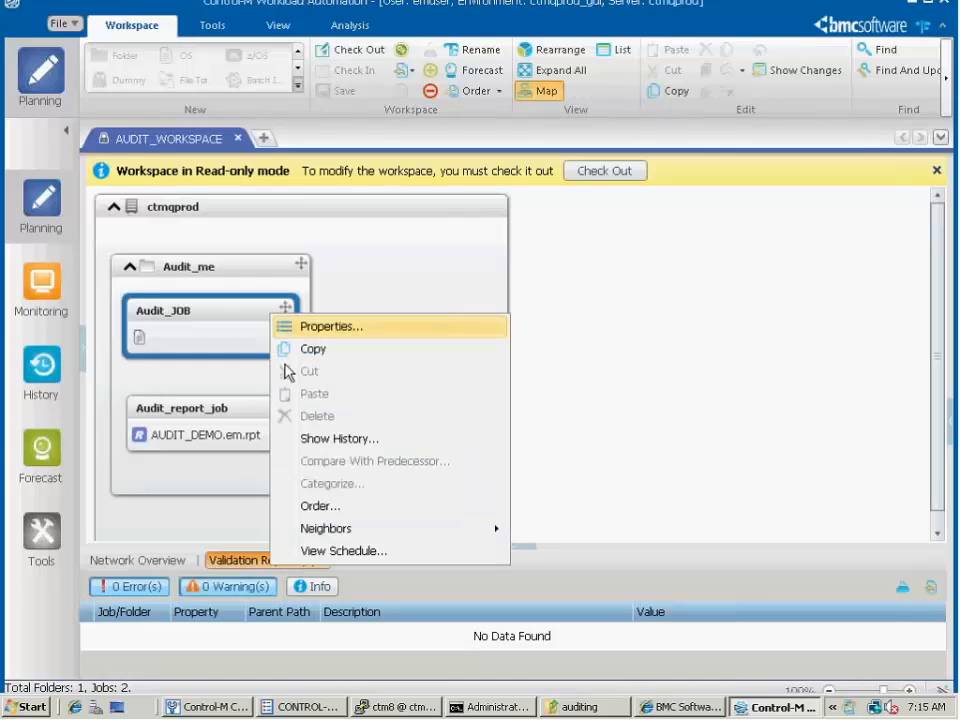
pyautogui.click(305, 507)
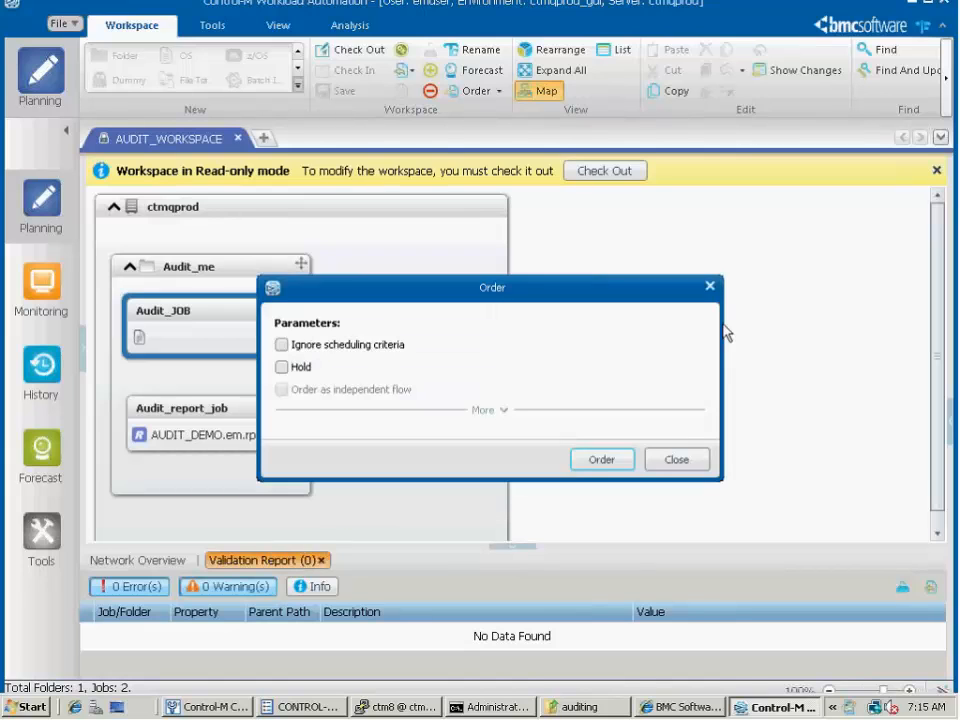
pyautogui.click(282, 344)
pyautogui.click(600, 462)
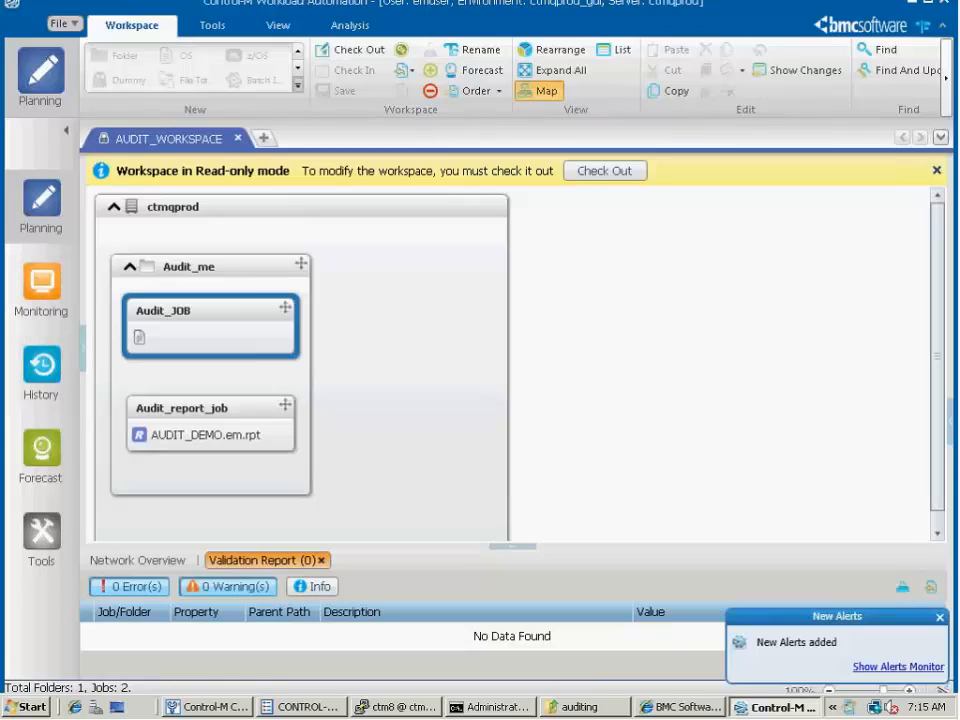
# Open the Alerts Monitor and mark the newest Very Urgent "Ended not OK" alert for Audit_JOB as handled
pyautogui.click(878, 667)
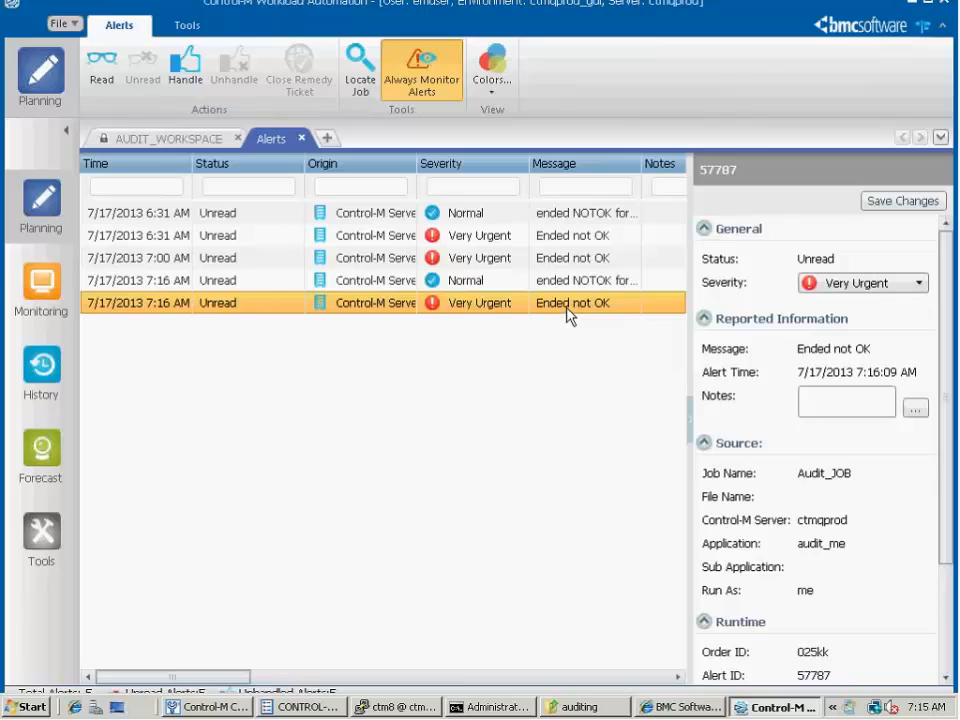
pyautogui.rightClick(567, 310)
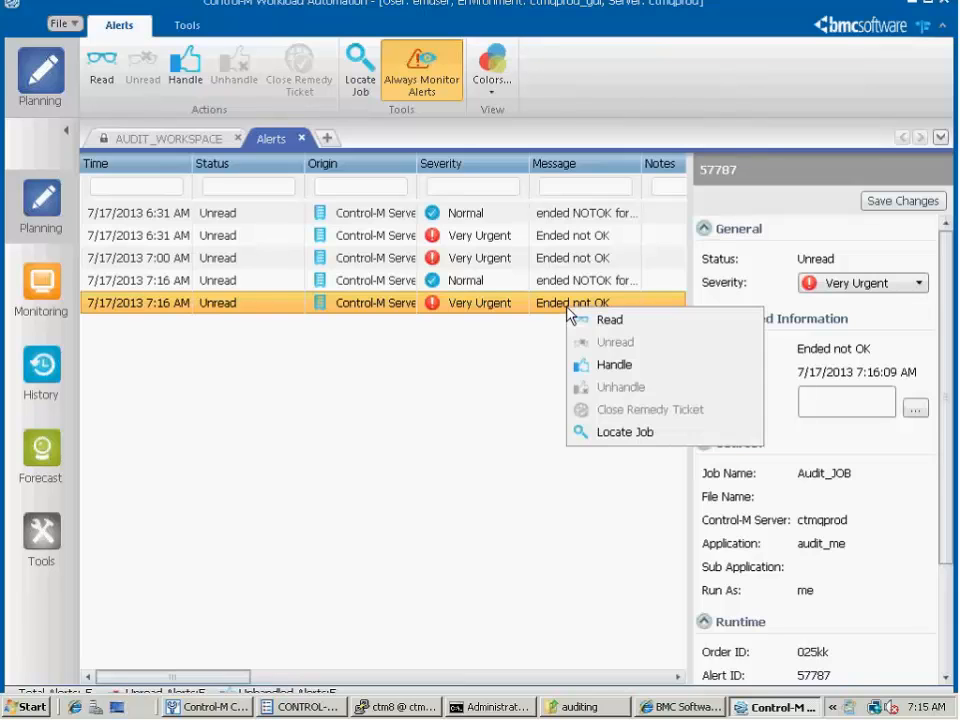
pyautogui.click(614, 365)
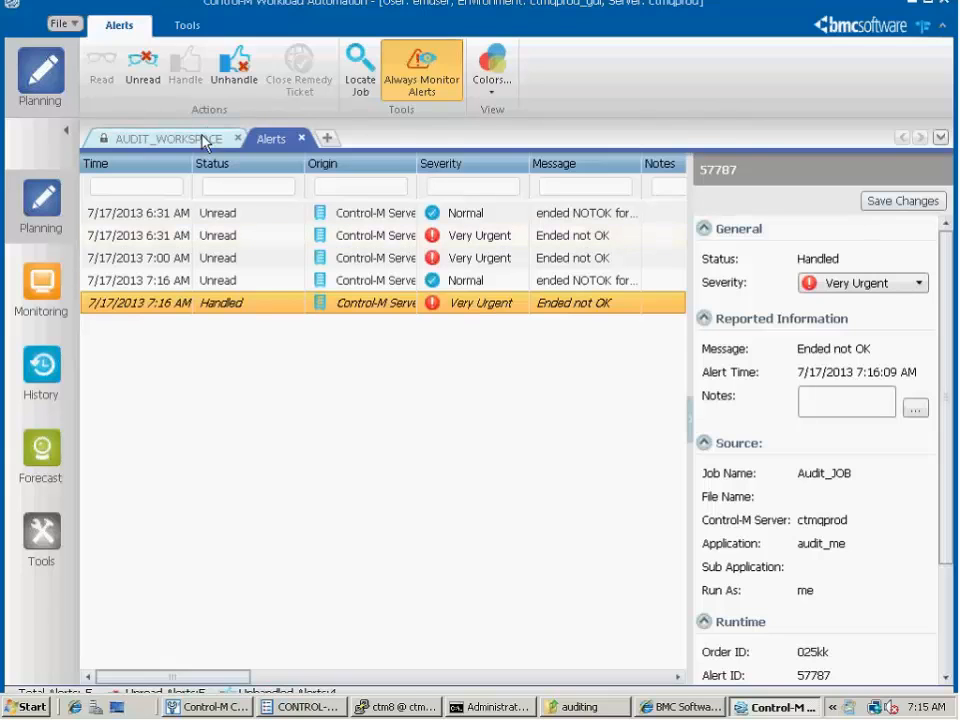
# In the Monitoring view, expand ctmqprod down to the failed Audit_JOB, set the job to OK and rerun it
pyautogui.click(39, 296)
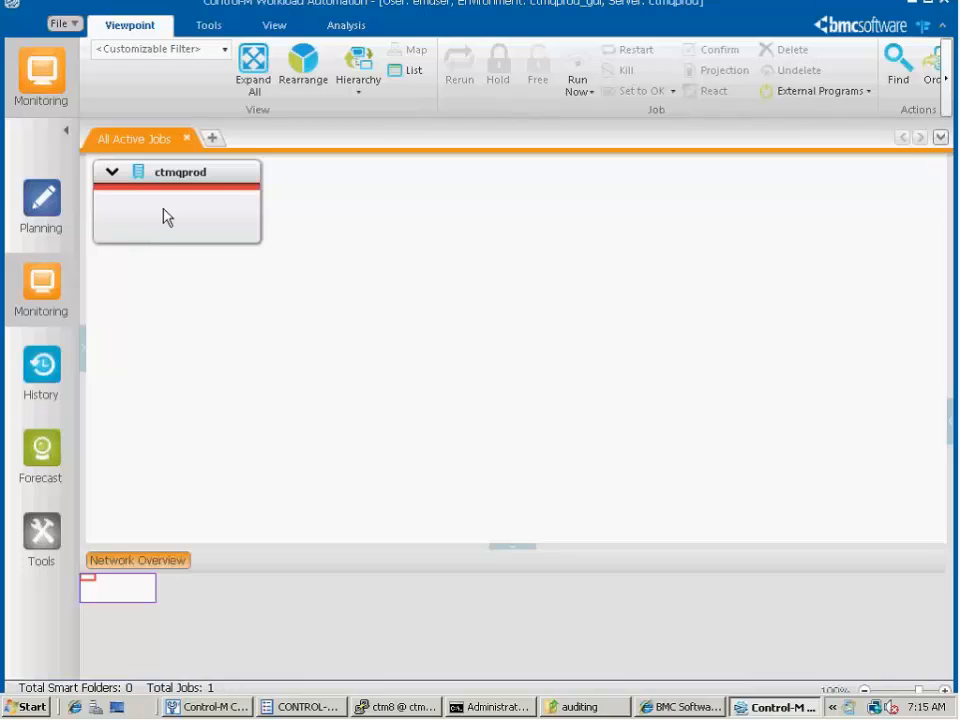
pyautogui.click(218, 184)
pyautogui.click(208, 218)
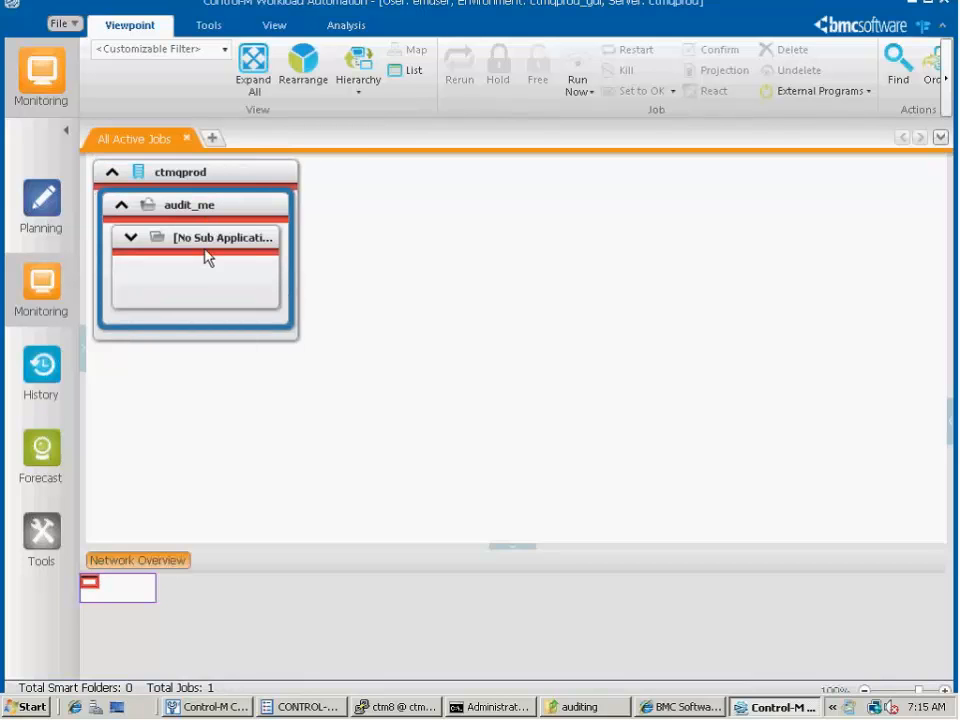
pyautogui.click(208, 251)
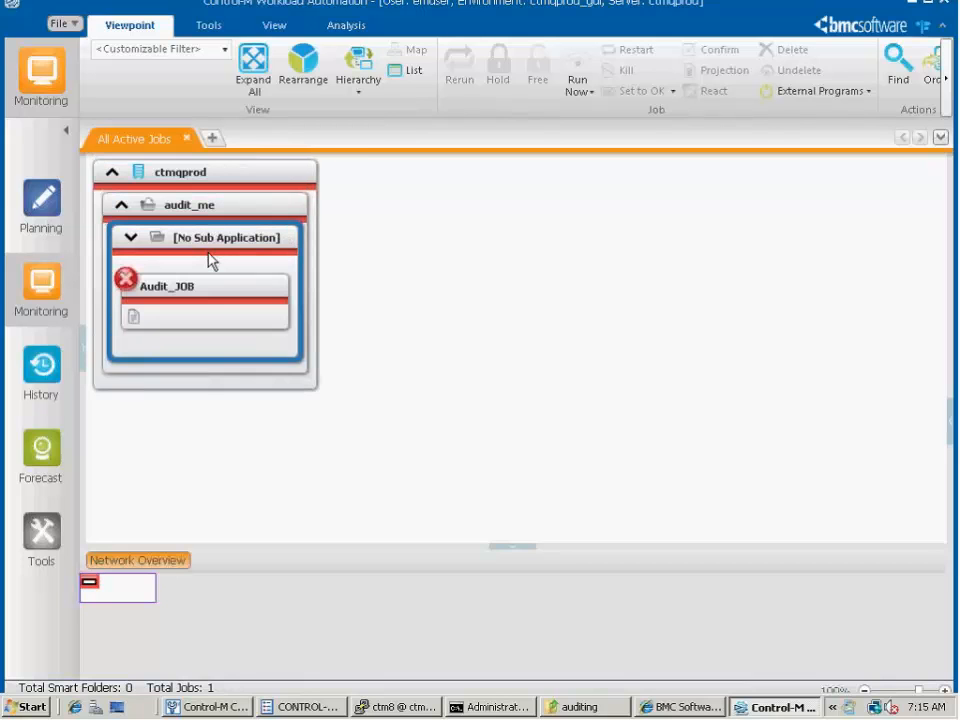
pyautogui.rightClick(220, 306)
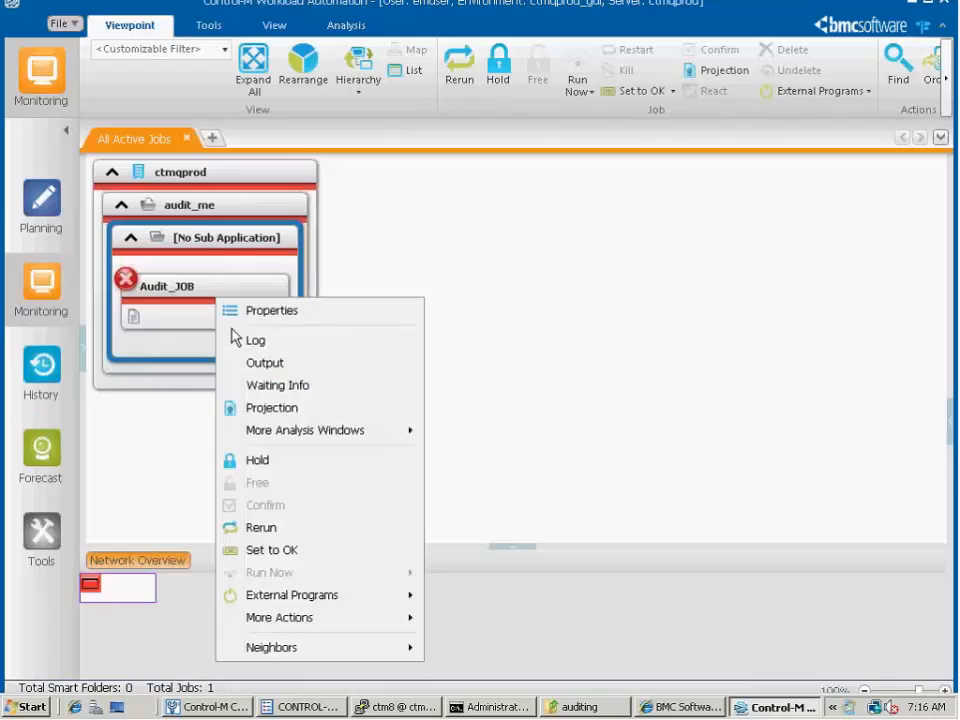
pyautogui.click(297, 547)
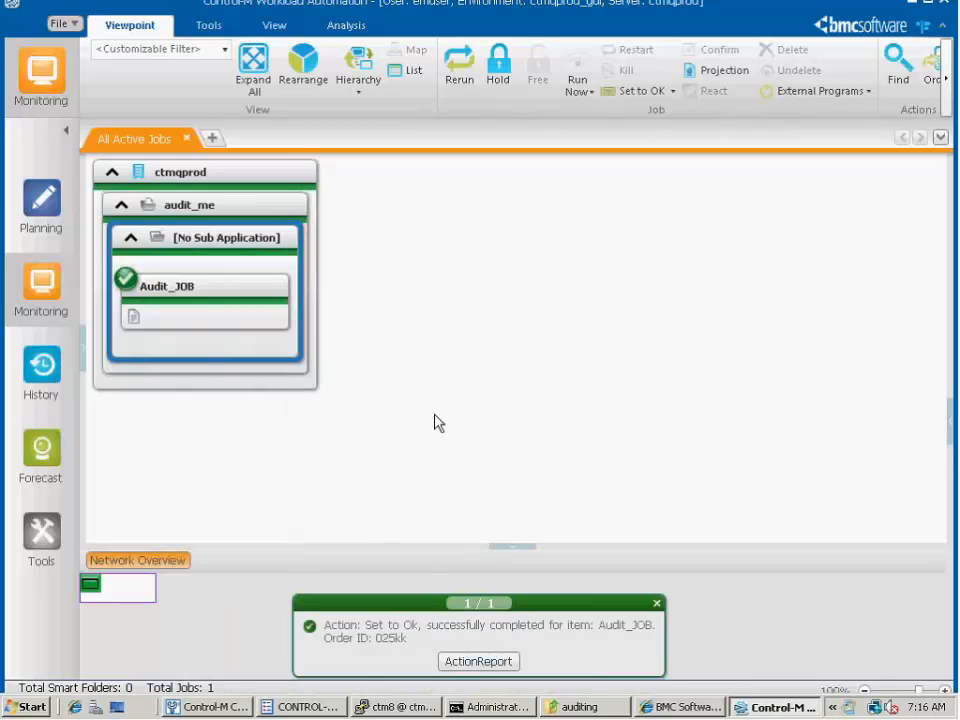
pyautogui.rightClick(237, 298)
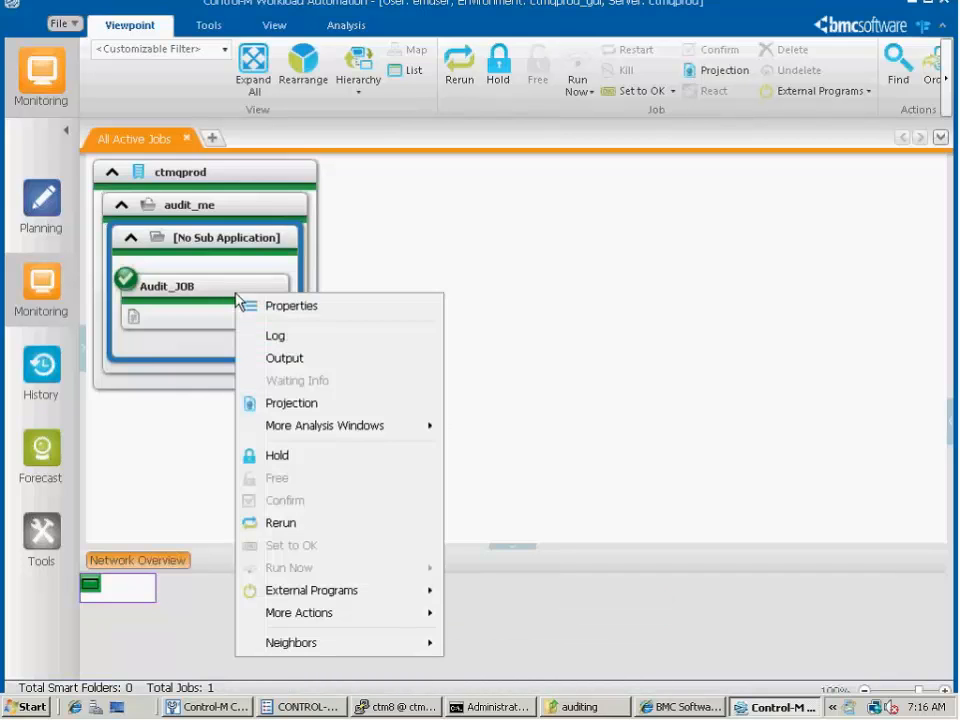
pyautogui.click(282, 523)
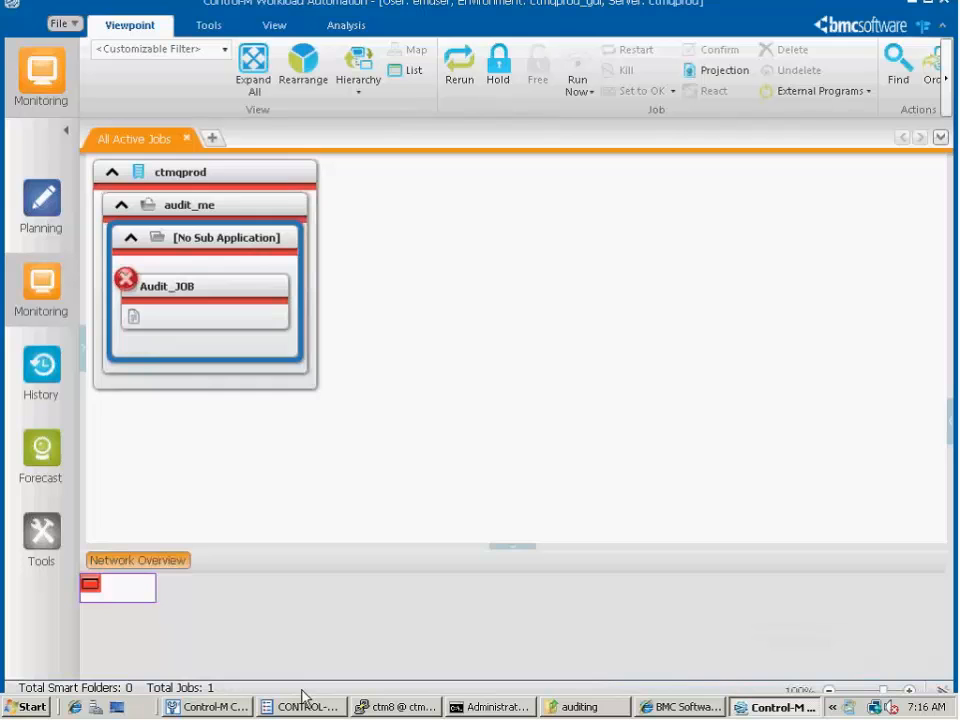
# Switch to the CONTROL-M/EM System Parameters, enable annotation alongside audit and activate the changes
pyautogui.click(210, 708)
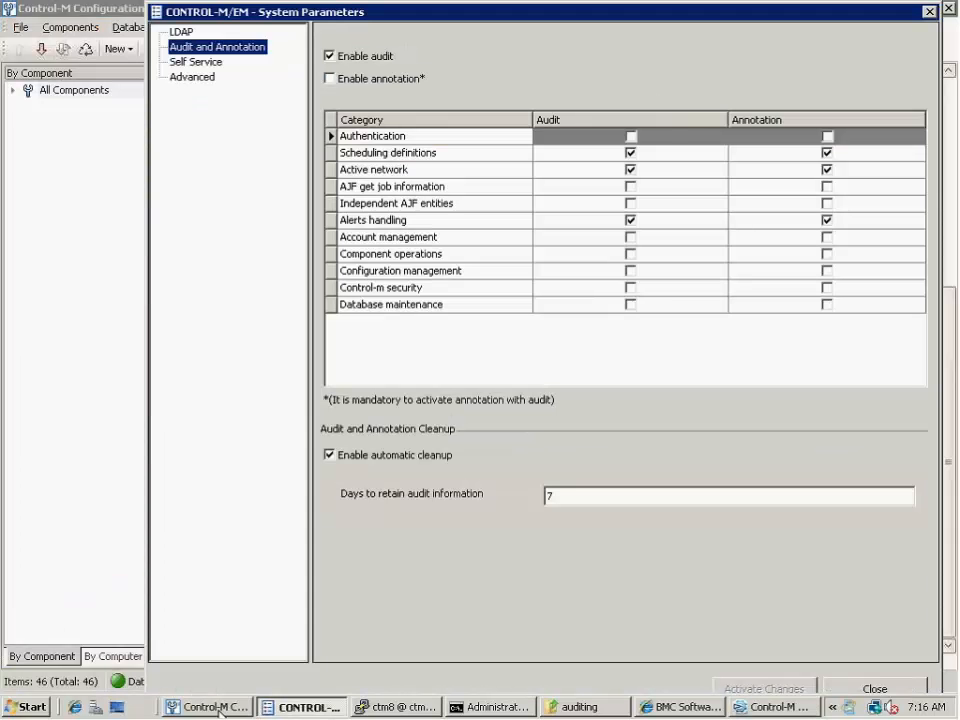
pyautogui.click(336, 80)
pyautogui.click(336, 80)
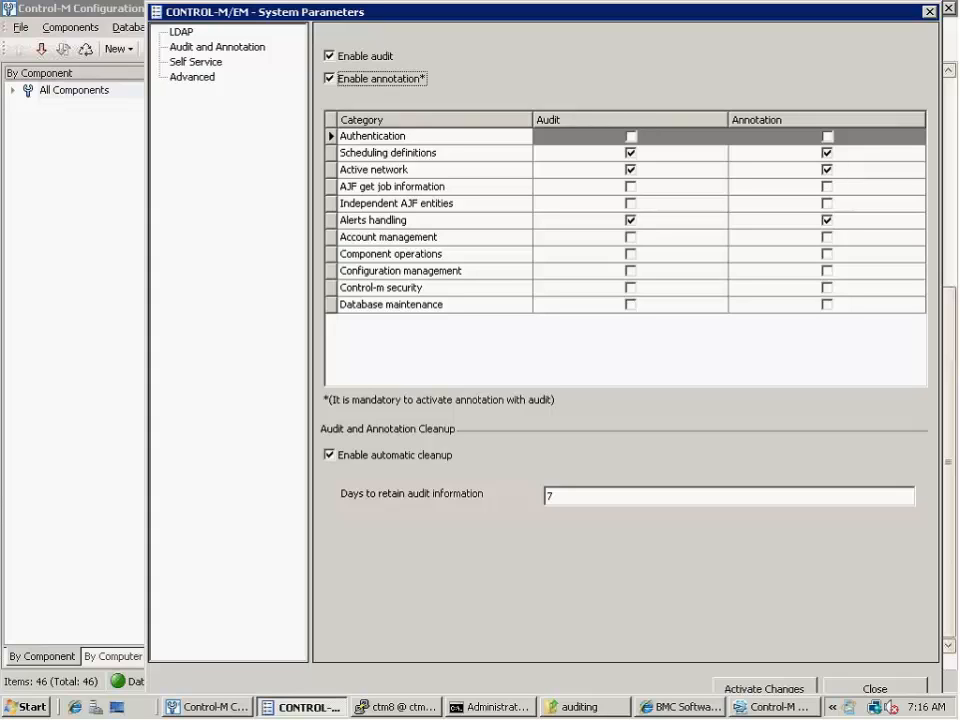
pyautogui.click(769, 689)
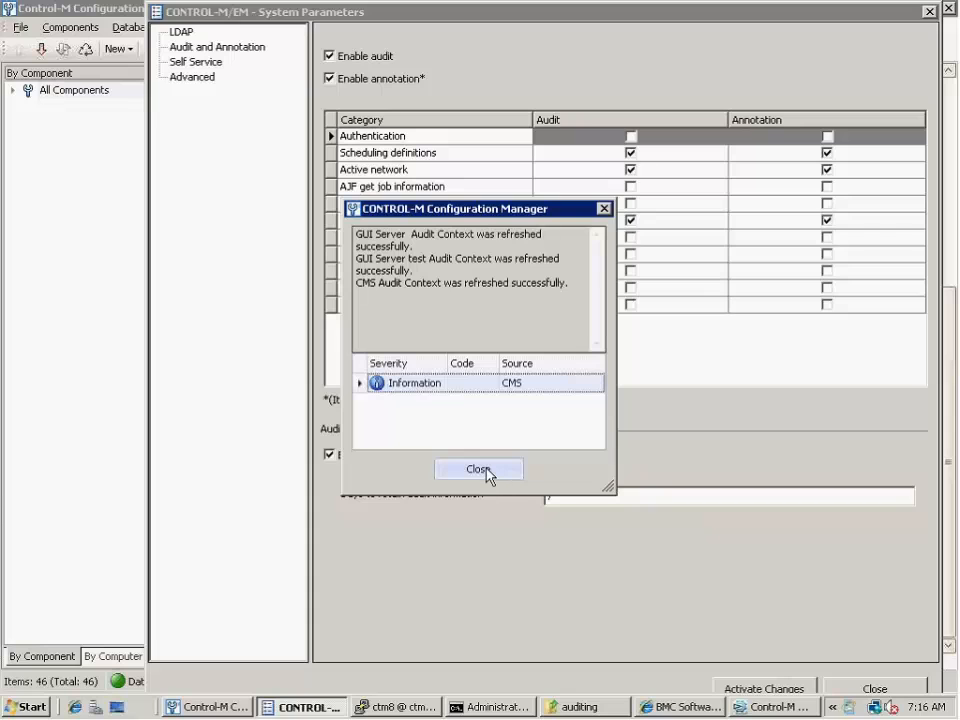
pyautogui.click(480, 470)
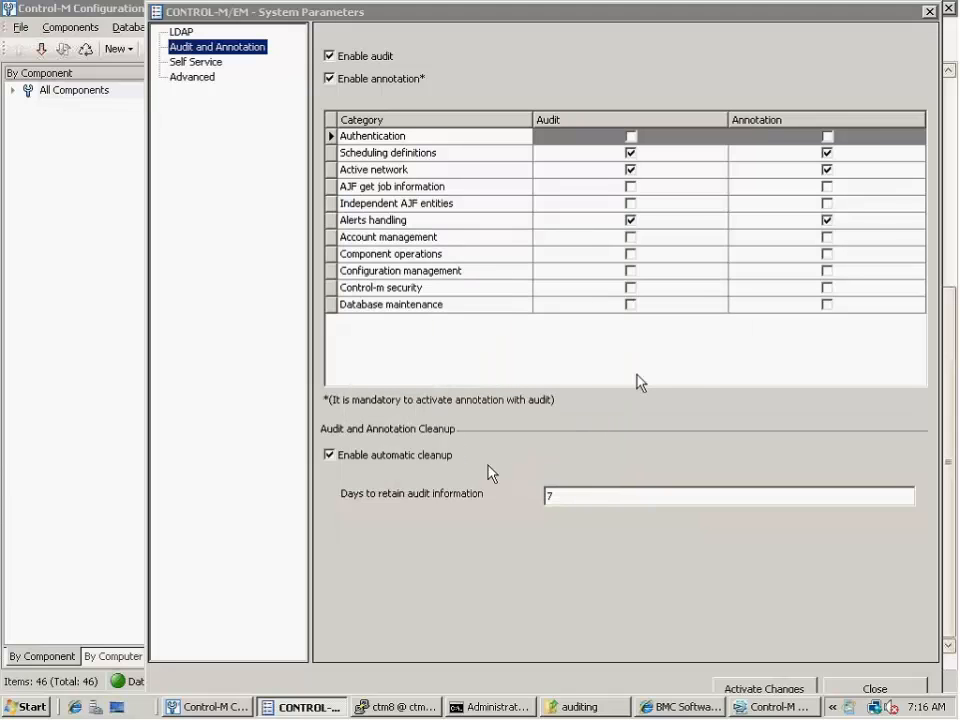
pyautogui.click(884, 690)
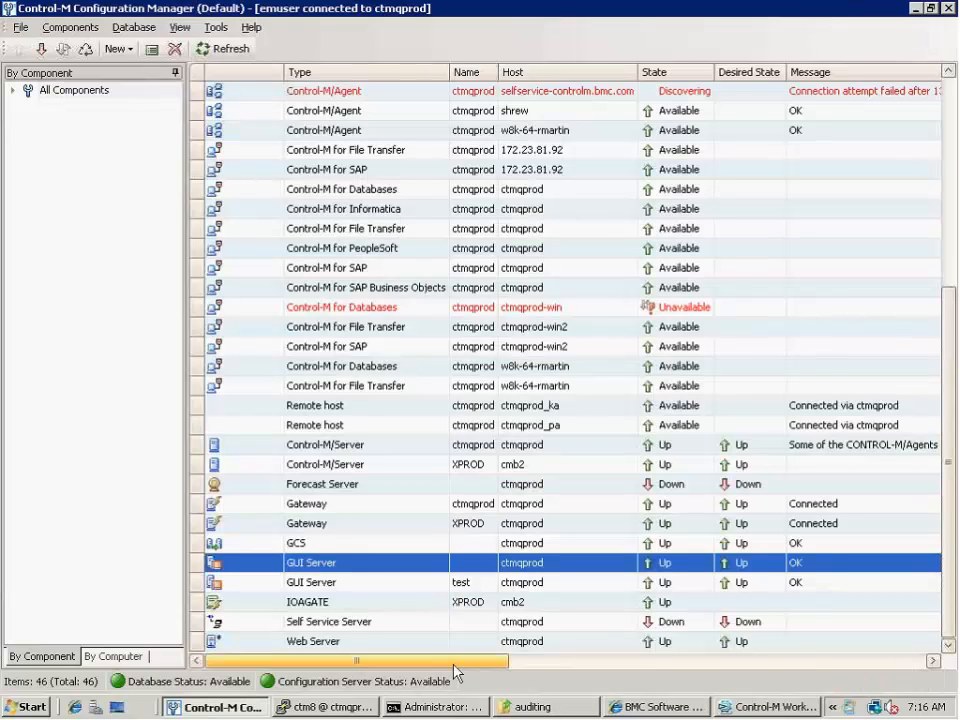
# Return to Control-M Workload Automation and check out AUDIT_WORKSPACE in Planning
pyautogui.click(749, 709)
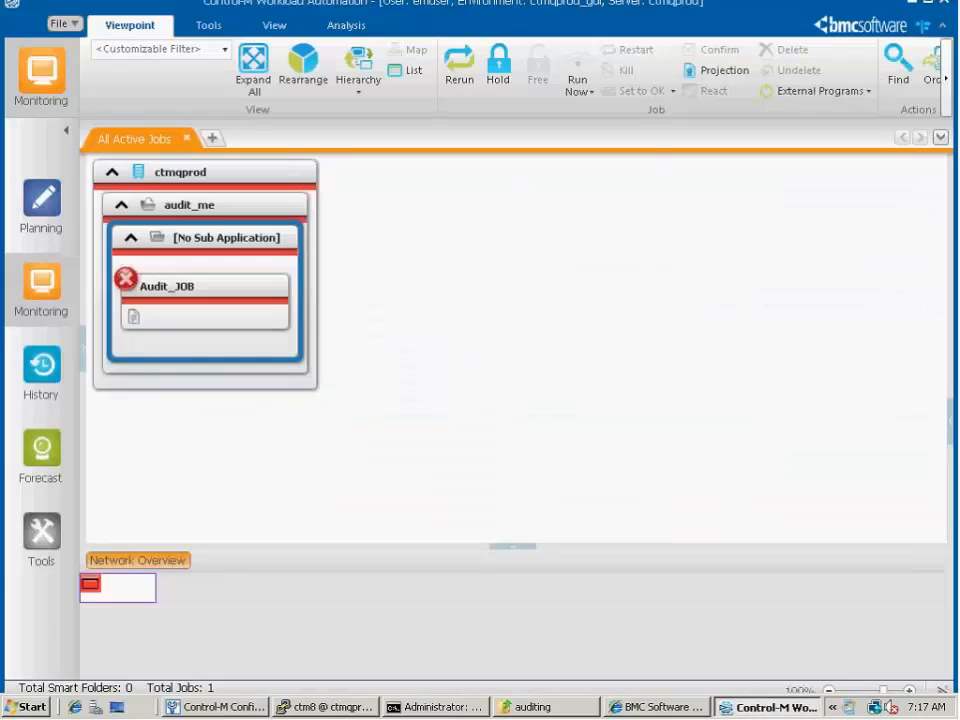
pyautogui.click(45, 205)
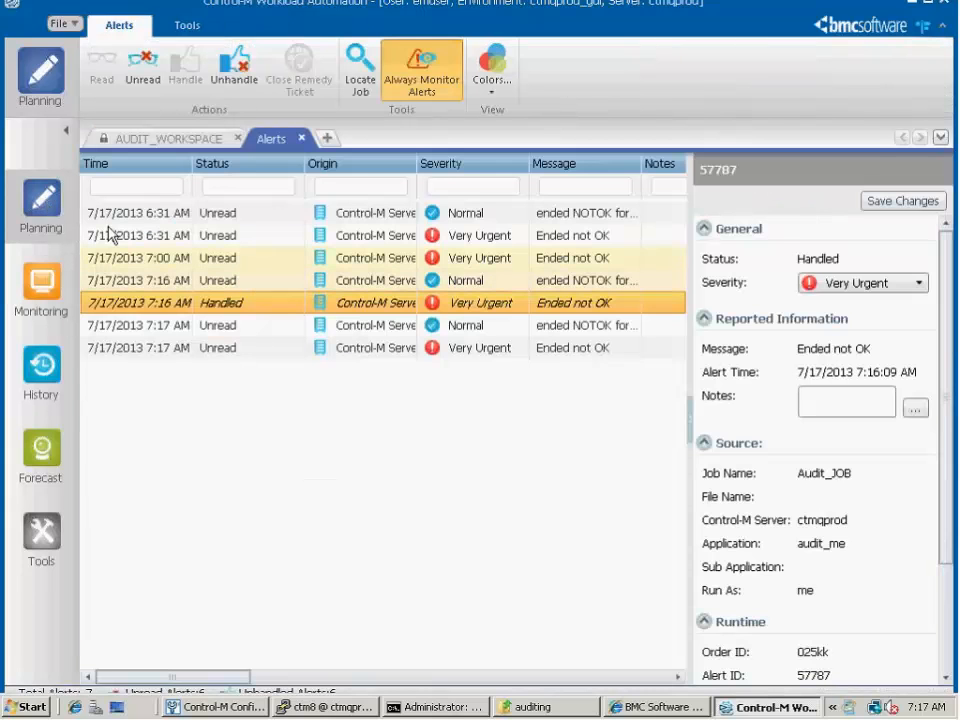
pyautogui.click(151, 143)
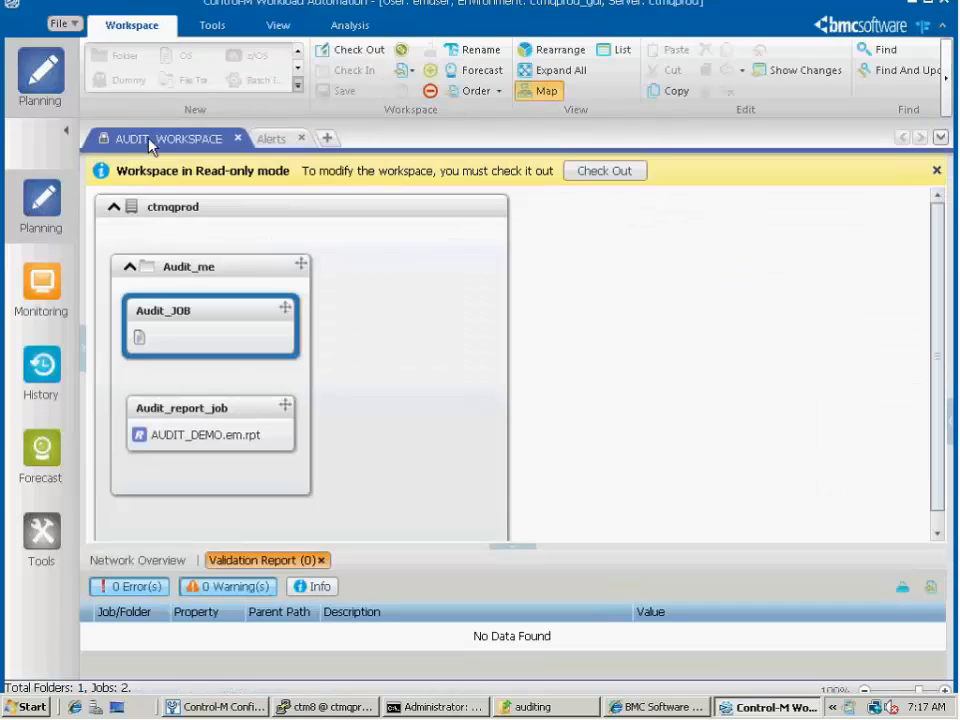
pyautogui.click(596, 172)
# Set the description of Audit_JOB to "with annotation"
pyautogui.moveTo(214, 298)
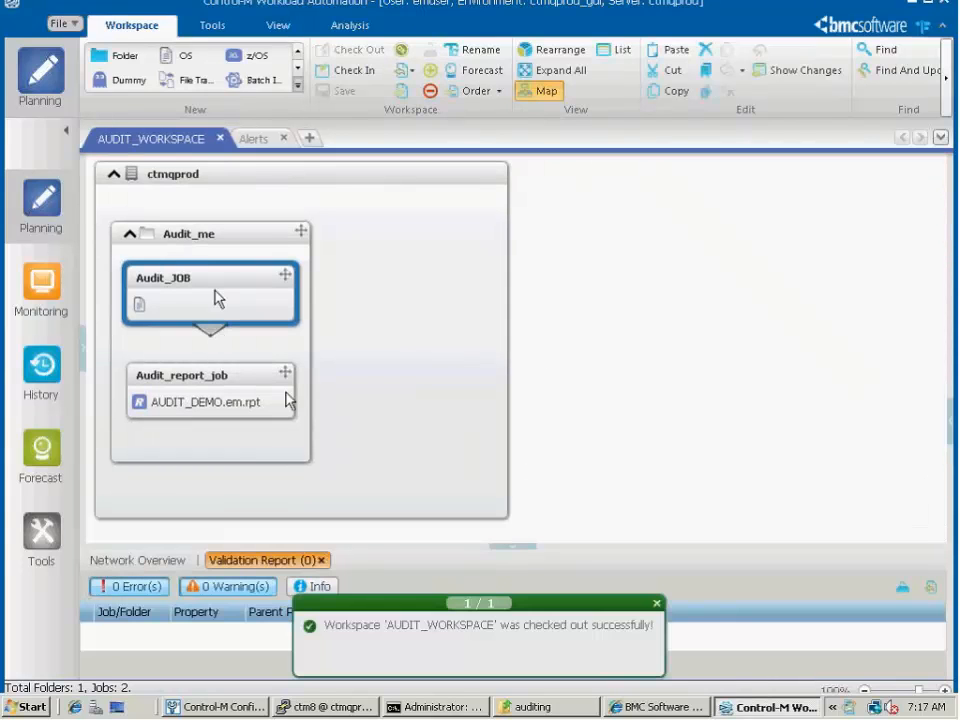
pyautogui.doubleClick(219, 296)
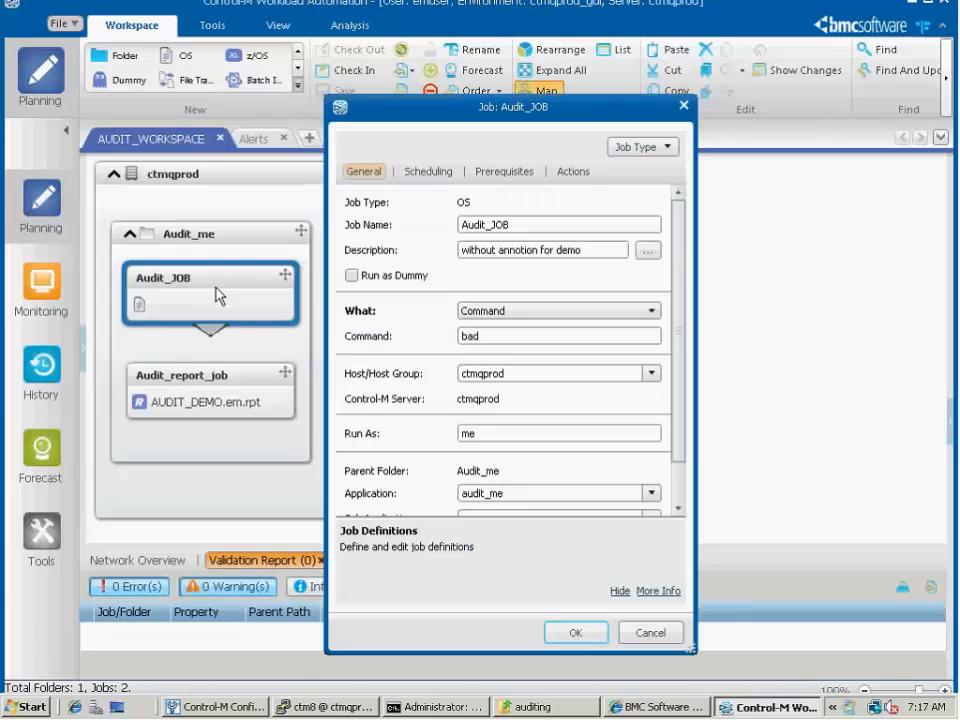
pyautogui.tripleClick(589, 250)
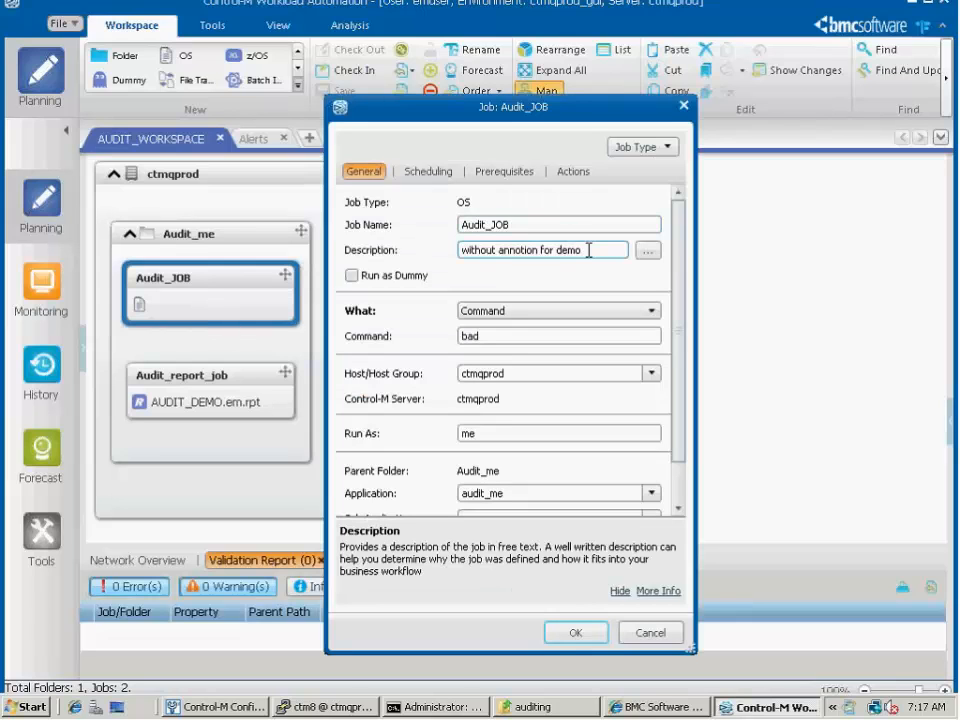
pyautogui.write('wi')
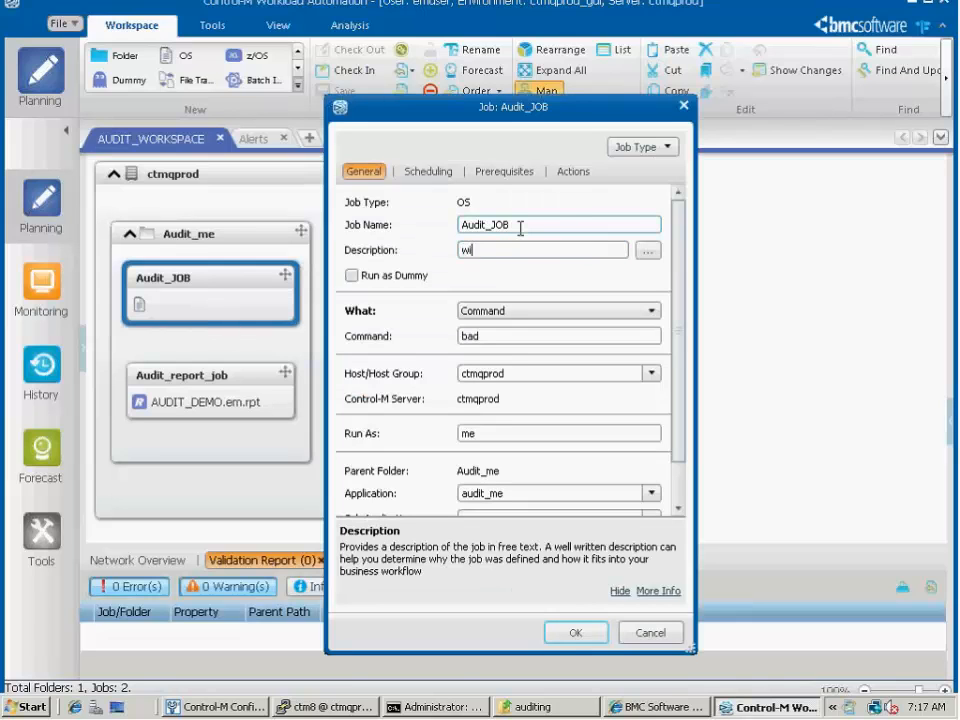
pyautogui.write('th annotation')
pyautogui.click(576, 634)
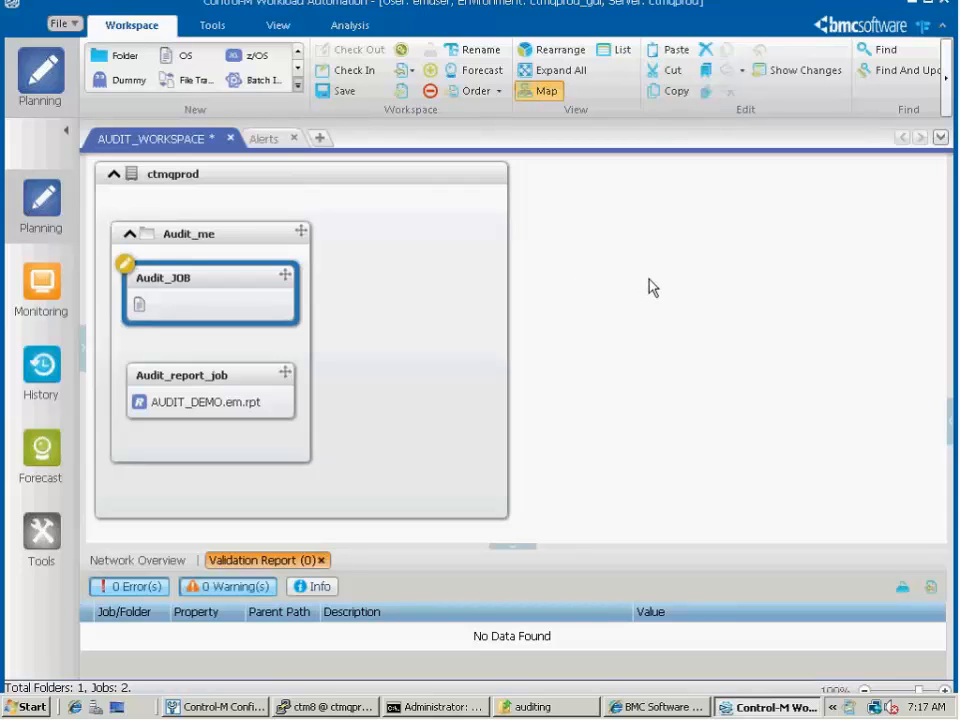
# Check in AUDIT_WORKSPACE with the audit annotation note "check in job for demo" and description "modified job desc"
pyautogui.click(359, 77)
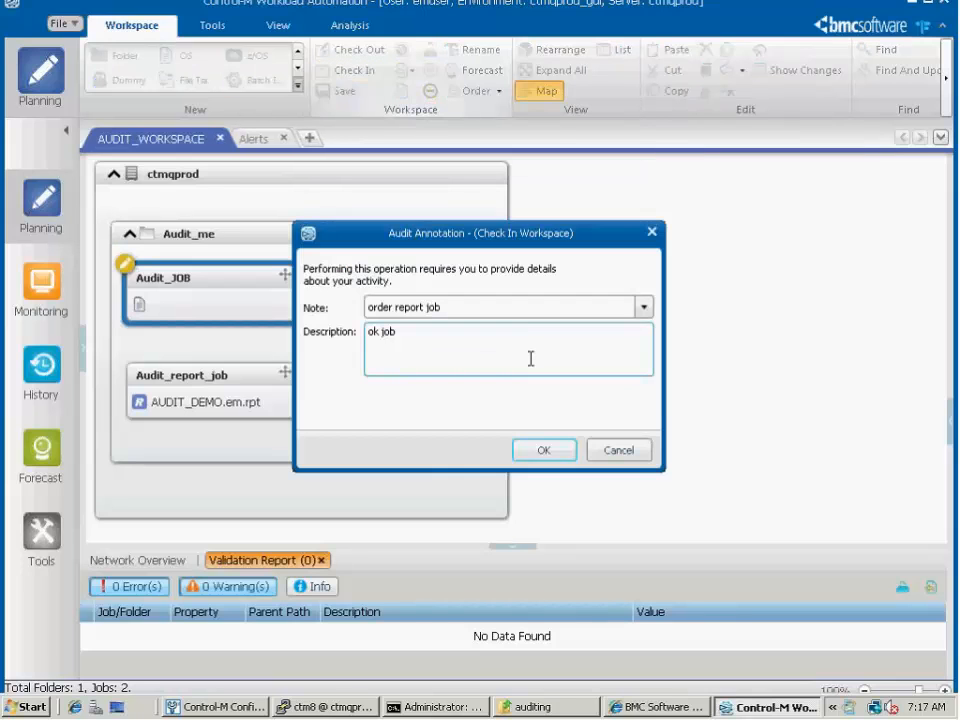
pyautogui.tripleClick(521, 304)
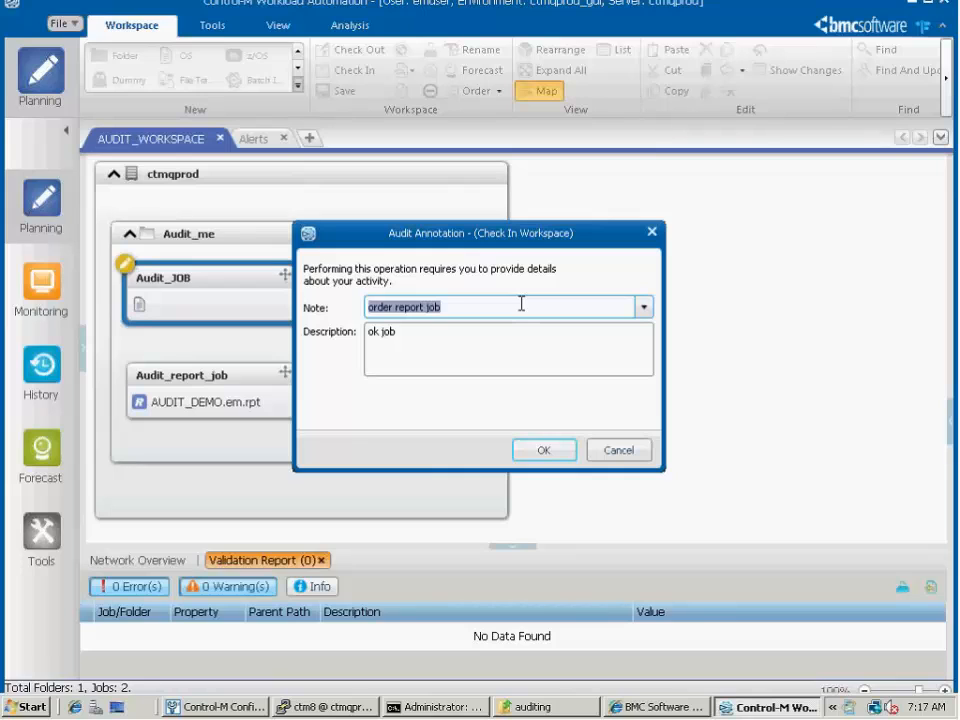
pyautogui.press('BackSpace')
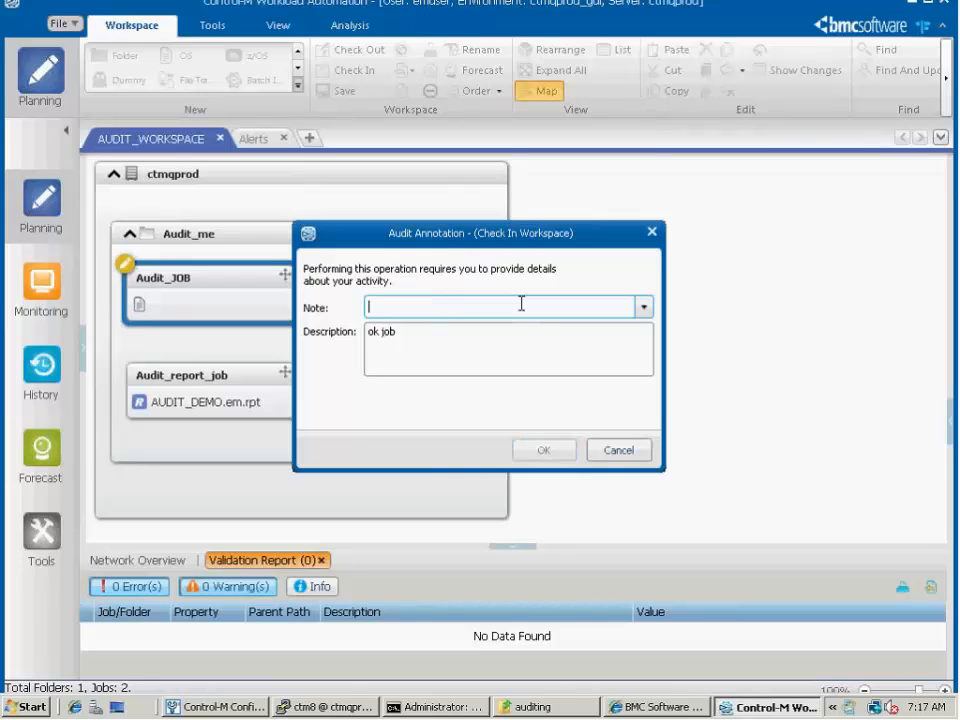
pyautogui.click(430, 337)
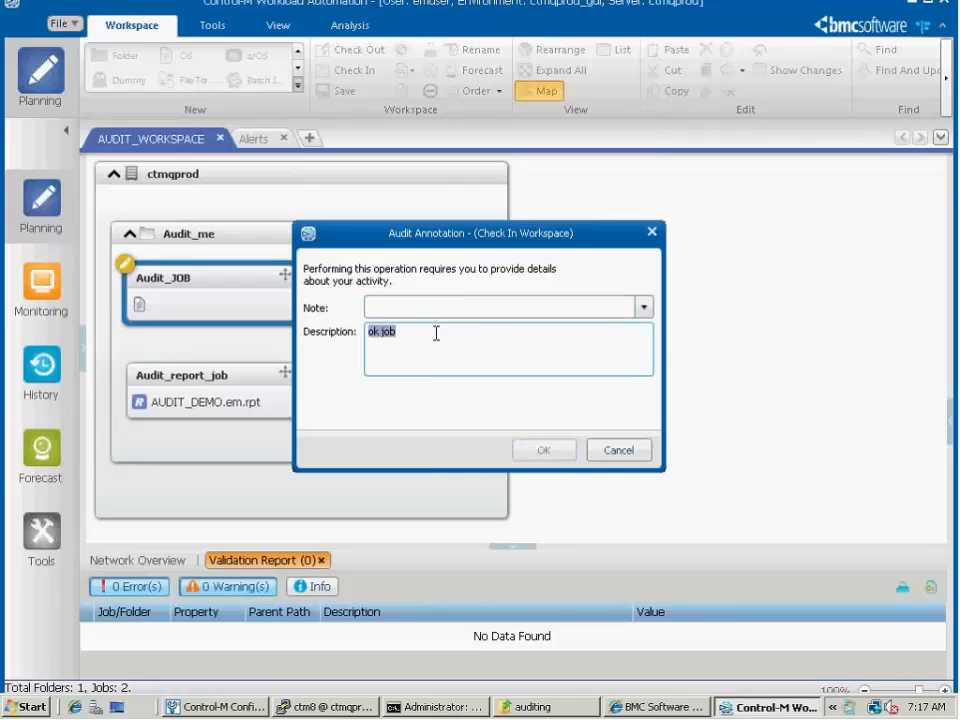
pyautogui.press('BackSpace')
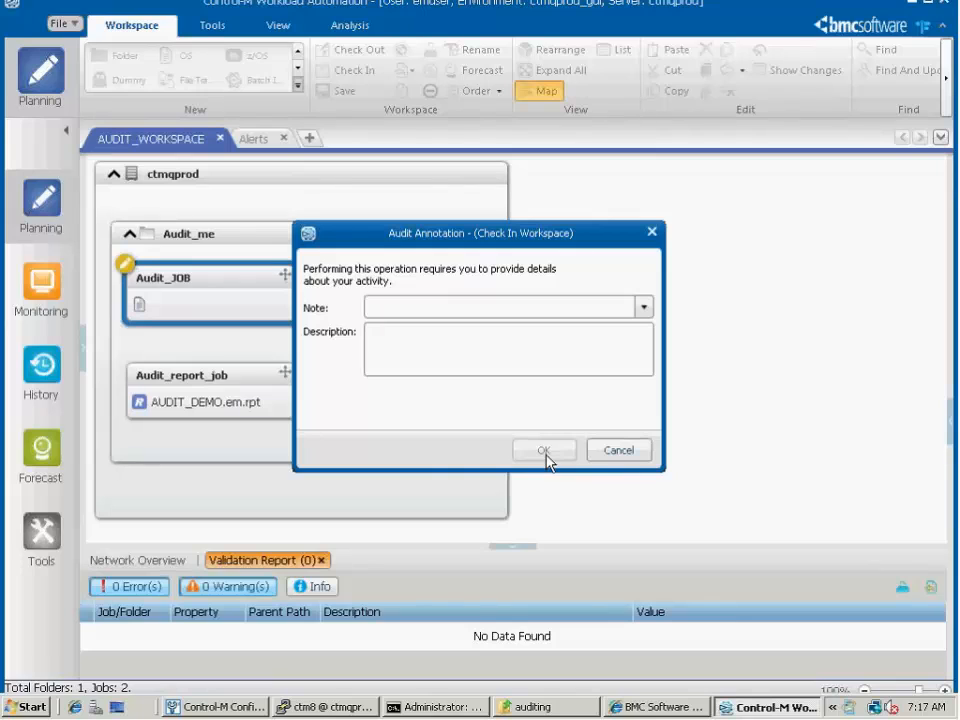
pyautogui.click(469, 304)
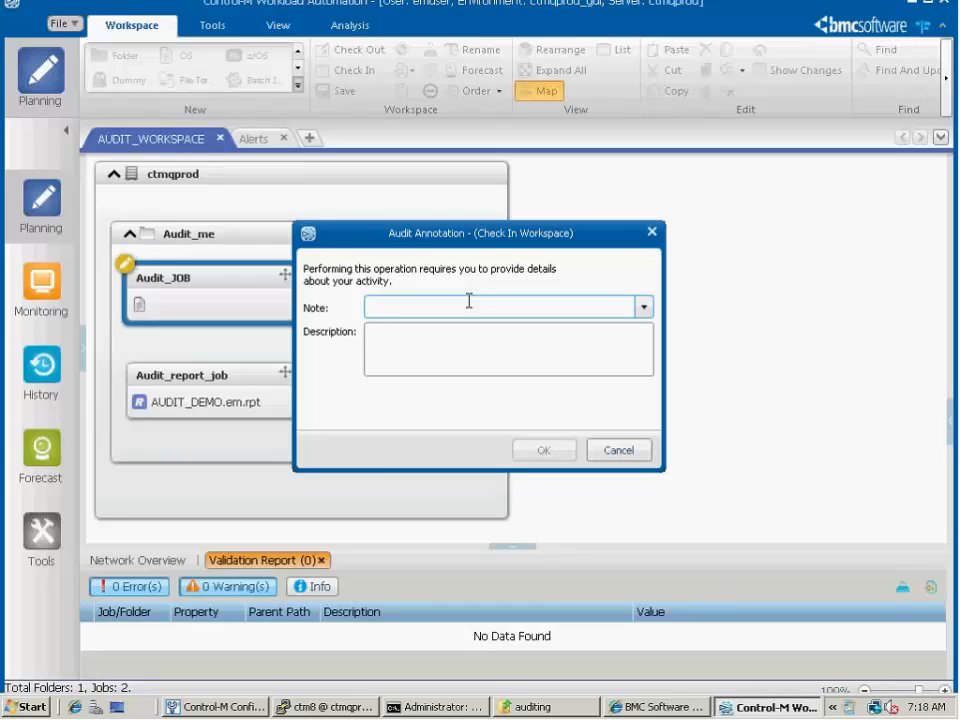
pyautogui.write('che')
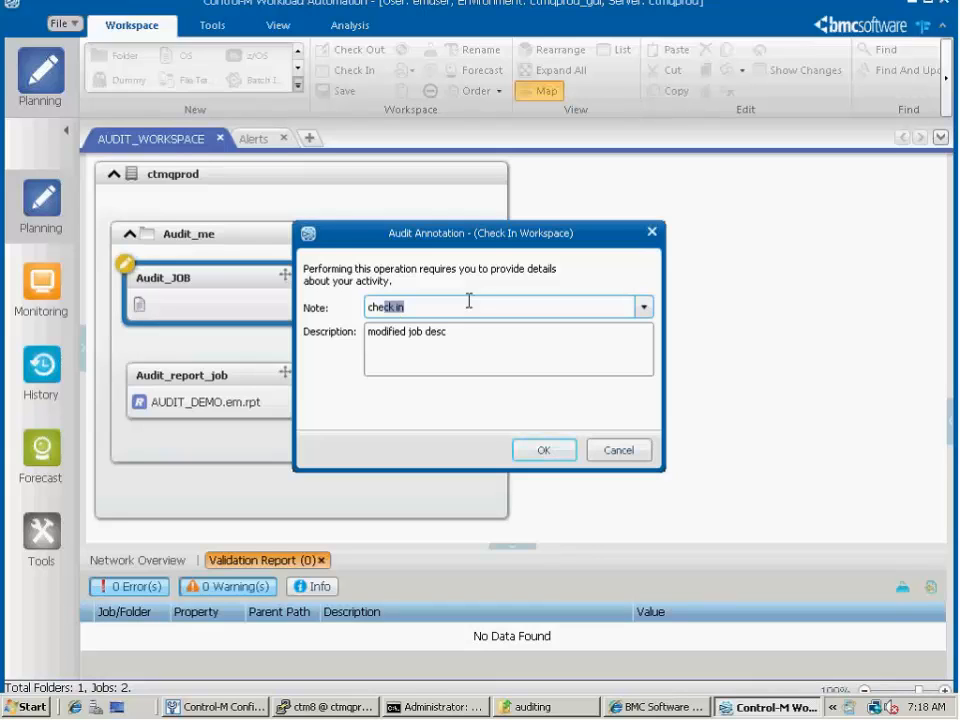
pyautogui.write('ck in job for demo')
pyautogui.click(528, 455)
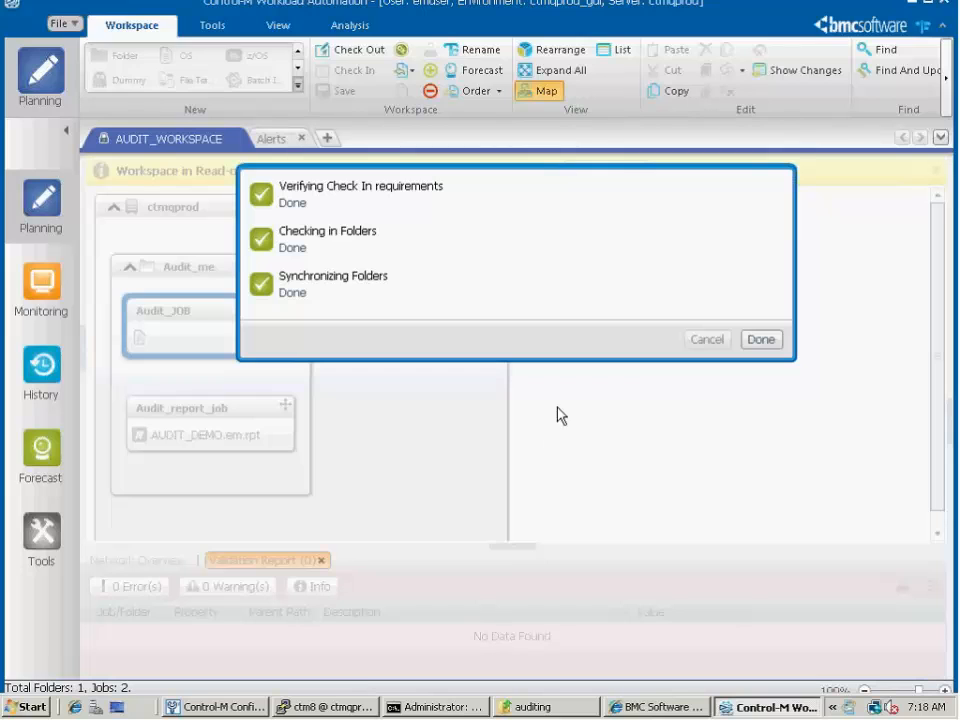
pyautogui.click(762, 340)
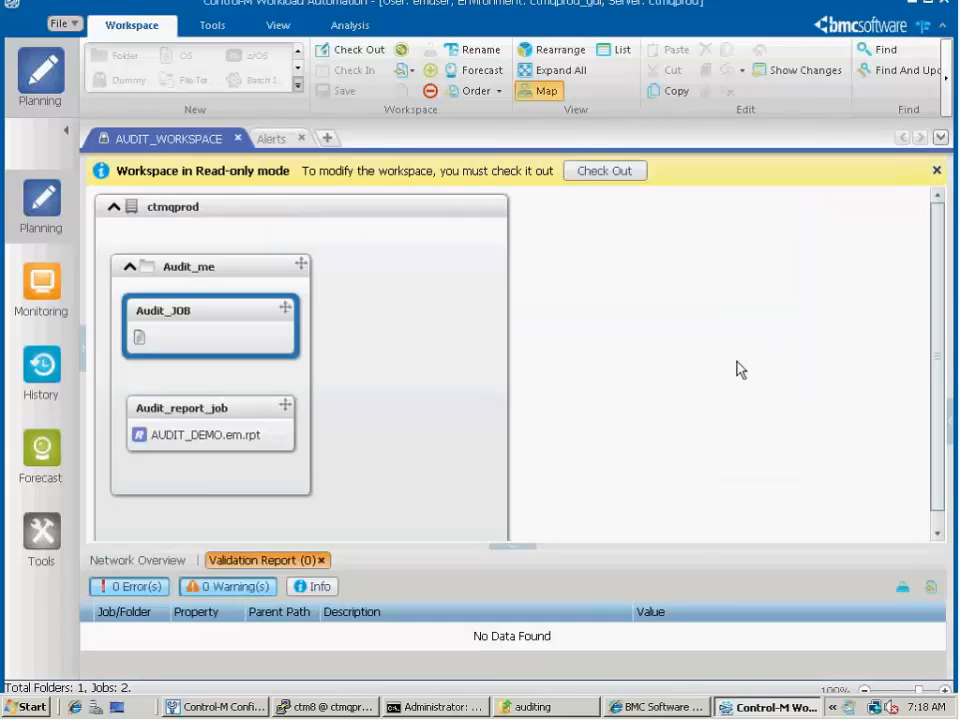
# Return to the Planning alerts list and mark the 7:17 AM Very Urgent "Ended not OK" alert as handled
pyautogui.click(42, 288)
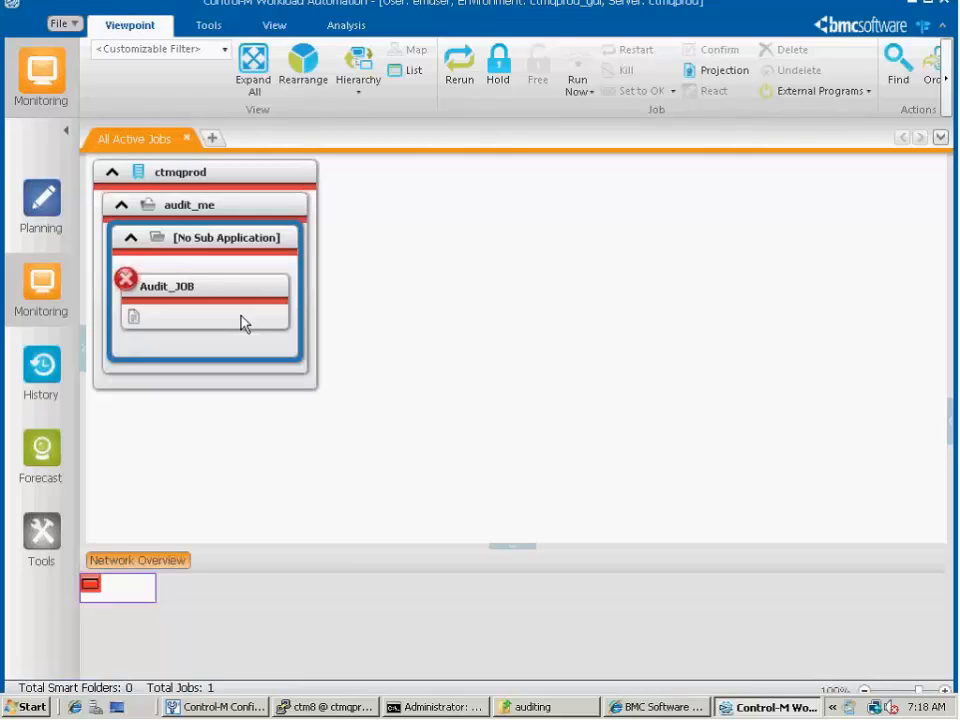
pyautogui.click(38, 215)
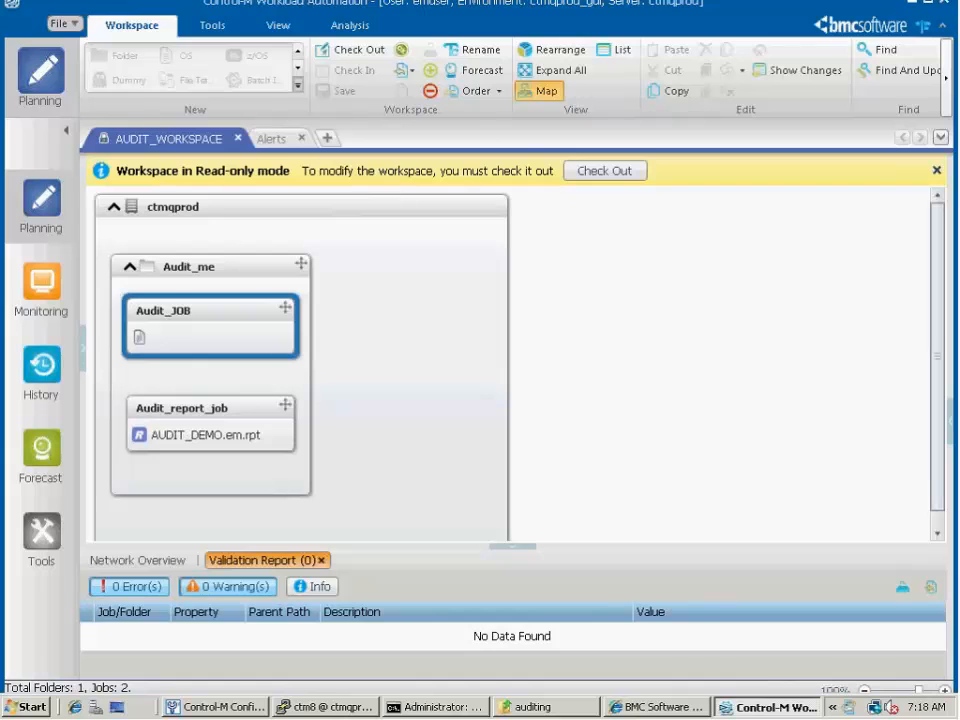
pyautogui.click(285, 140)
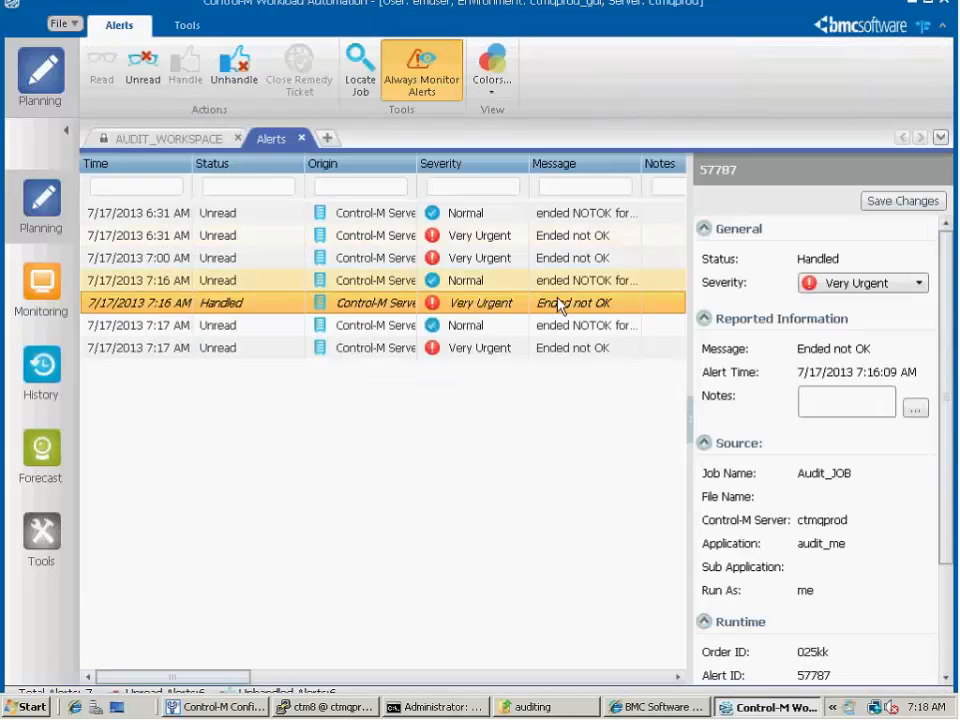
pyautogui.click(562, 352)
pyautogui.rightClick(562, 357)
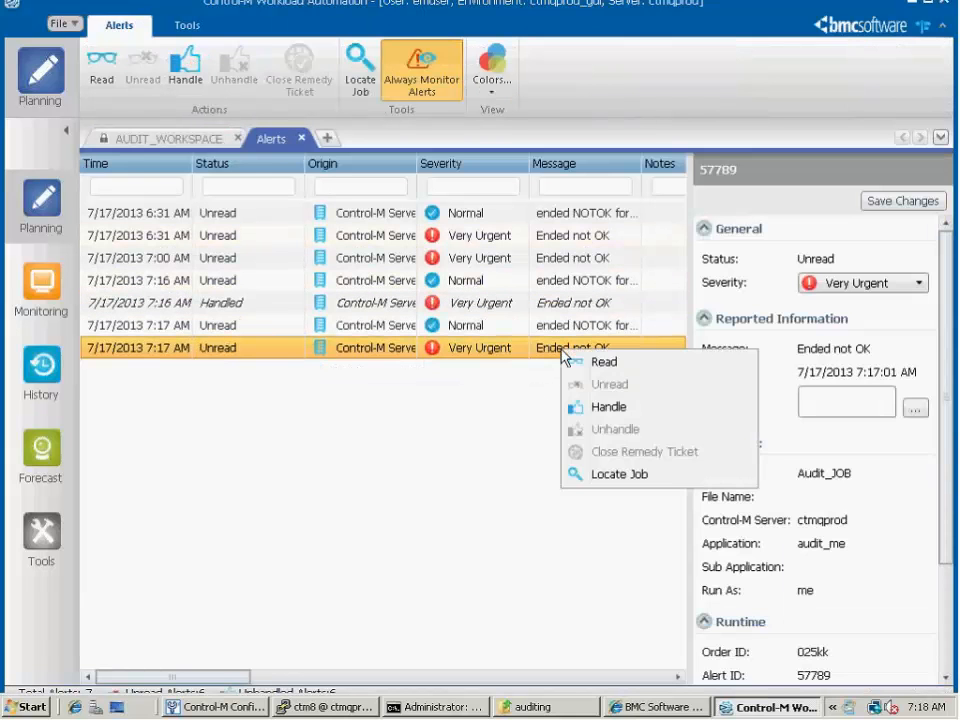
pyautogui.click(603, 407)
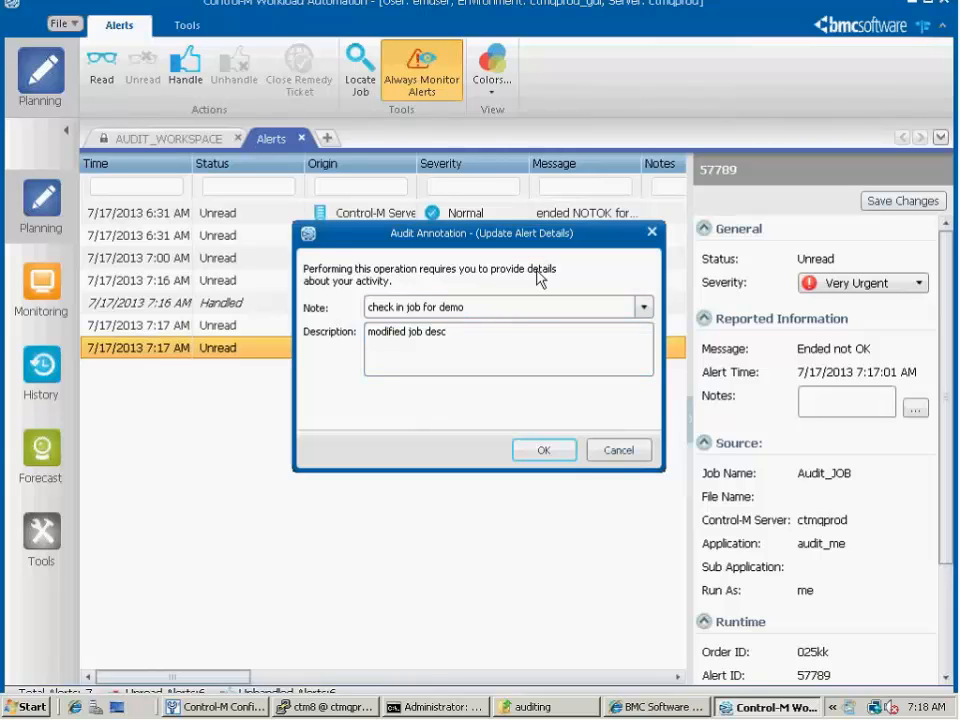
# Annotate the alert update with the note "handled alert" and description "Job ended not ok", and submit it
pyautogui.click(510, 303)
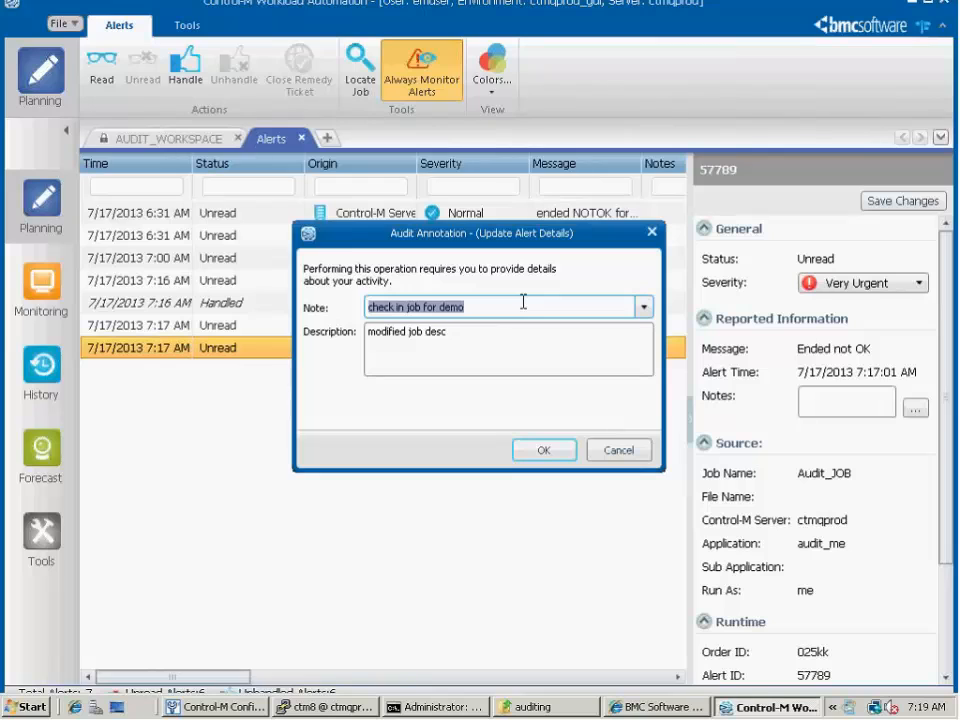
pyautogui.write('handle ')
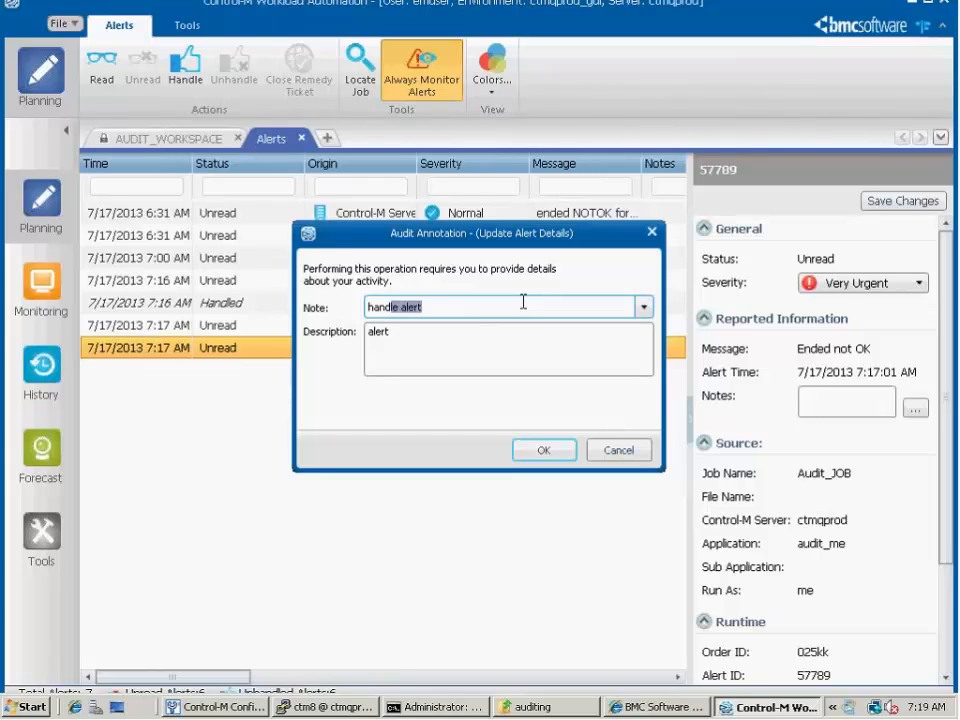
pyautogui.write('d alert')
pyautogui.press('Tab')
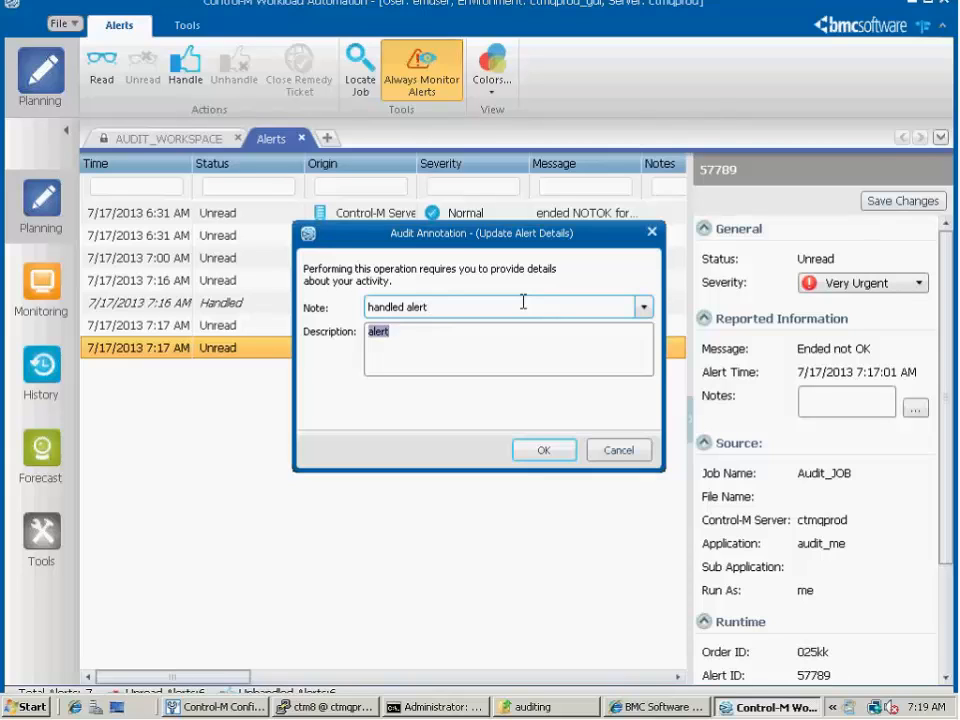
pyautogui.write('Job ended not ok')
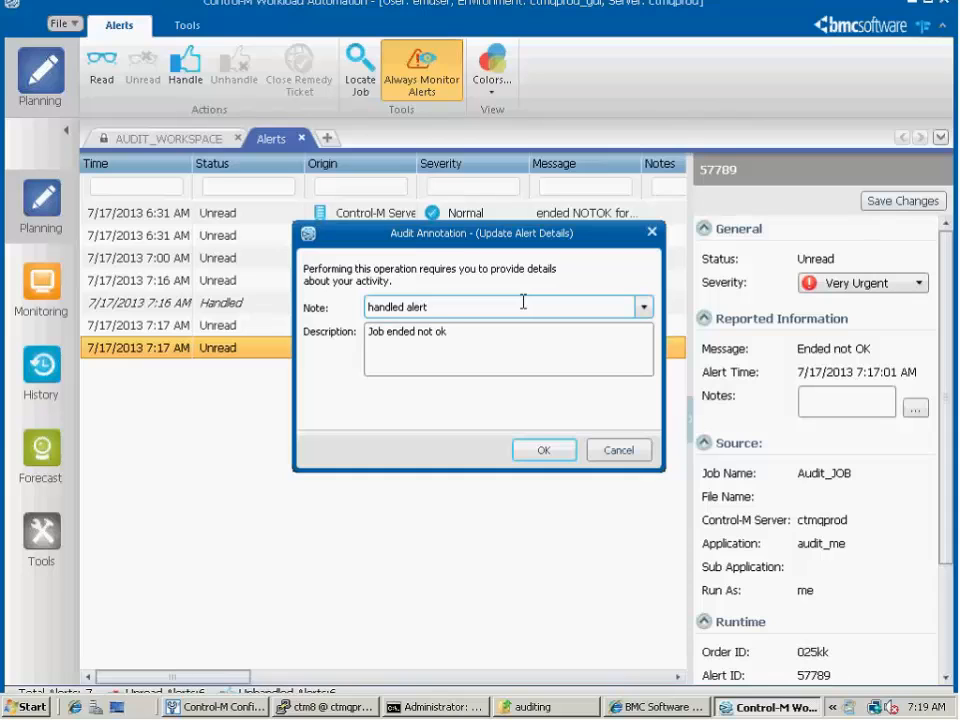
pyautogui.click(568, 452)
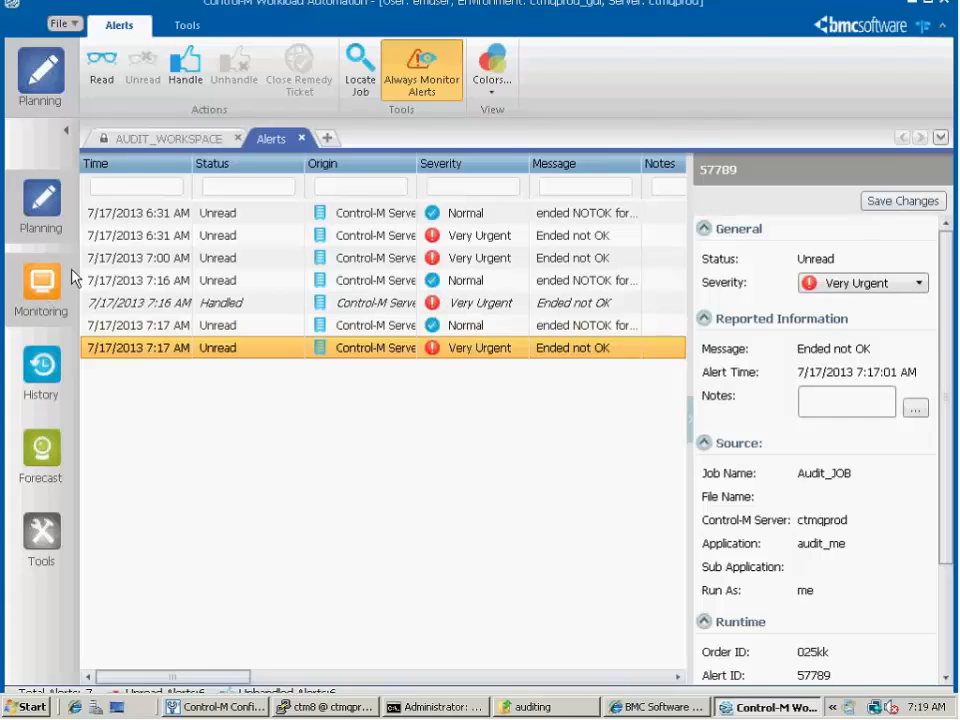
# Request Set to OK for Audit_JOB in Monitoring, entering "force ok the job" as the audit annotation note
pyautogui.click(45, 285)
pyautogui.rightClick(230, 299)
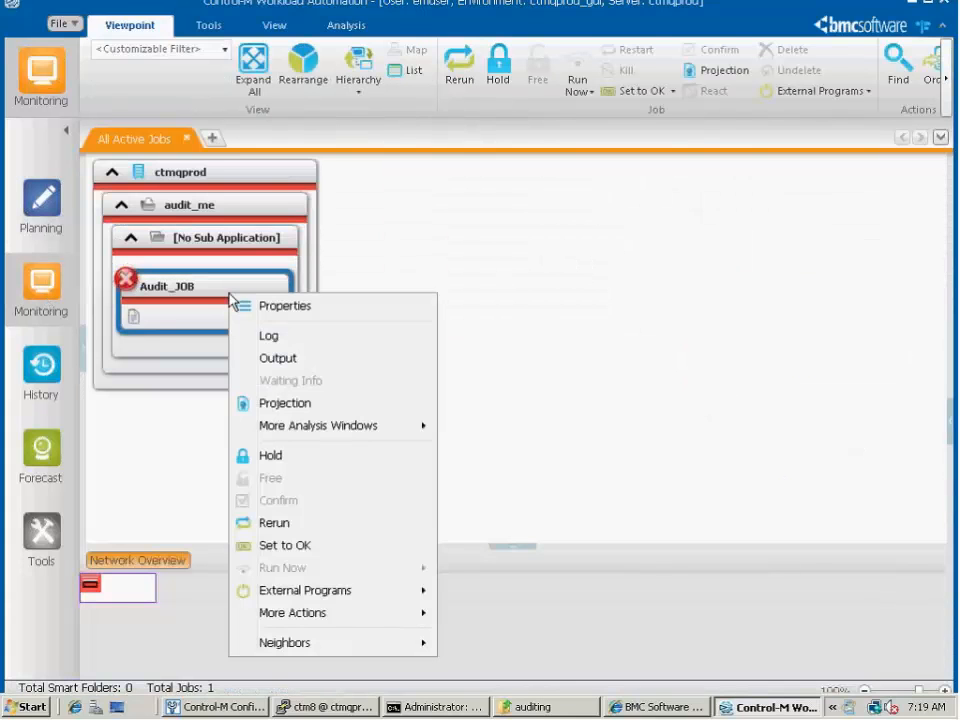
pyautogui.click(286, 546)
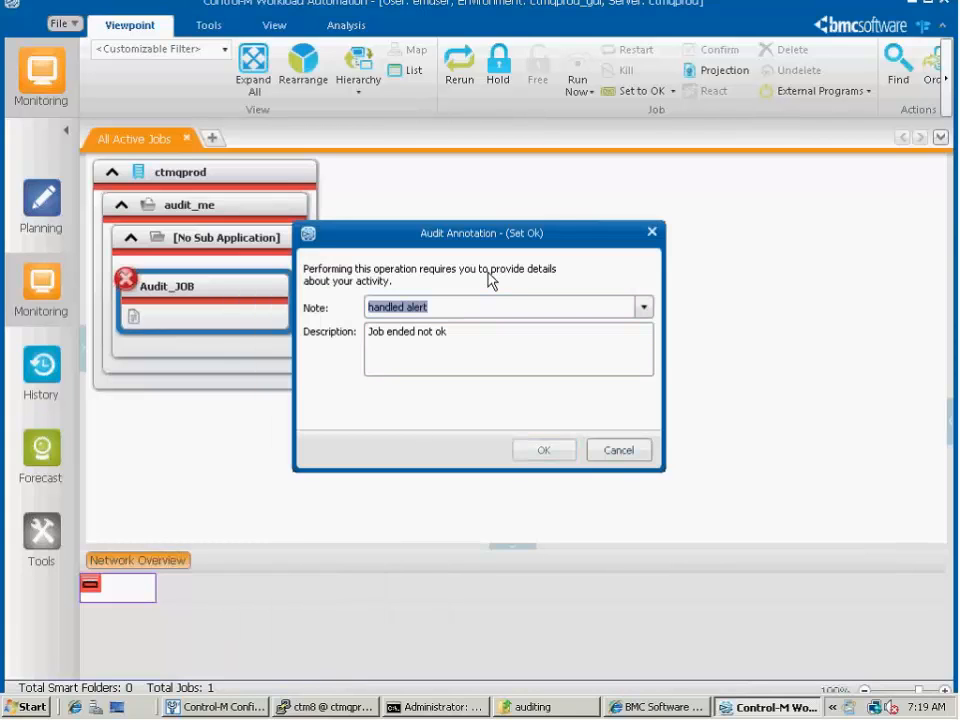
pyautogui.press('BackSpace')
pyautogui.write('forc')
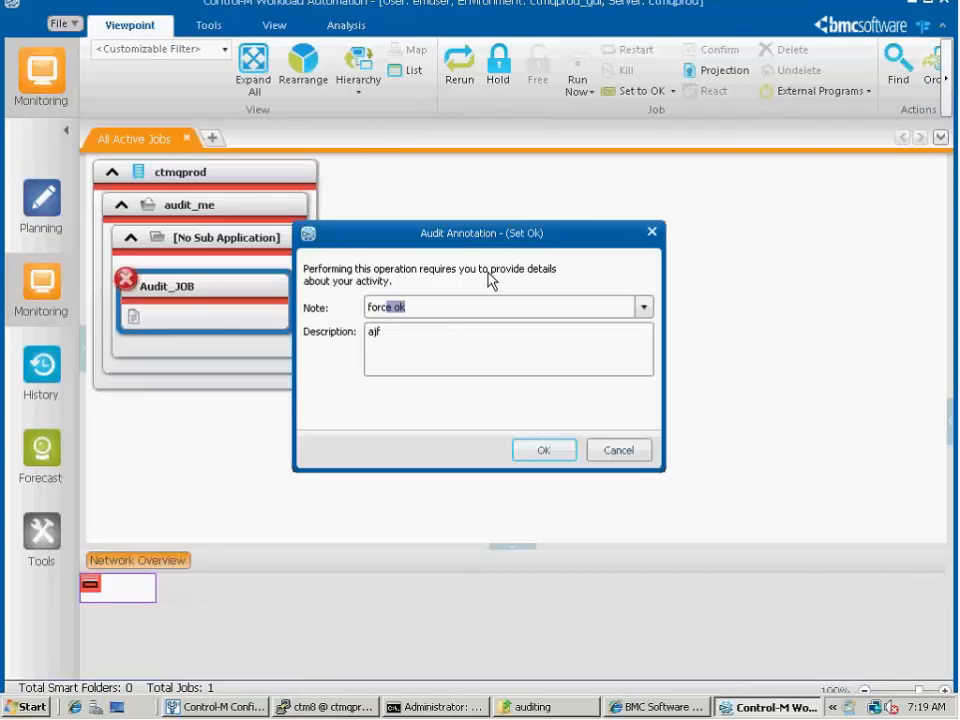
pyautogui.write('e ok the job')
# Enter "on the ajf" as the description of the Set Ok annotation and submit it
pyautogui.press('Tab')
pyautogui.write('obn')
pyautogui.press('BackSpace')
pyautogui.press('BackSpace')
pyautogui.write('n t')
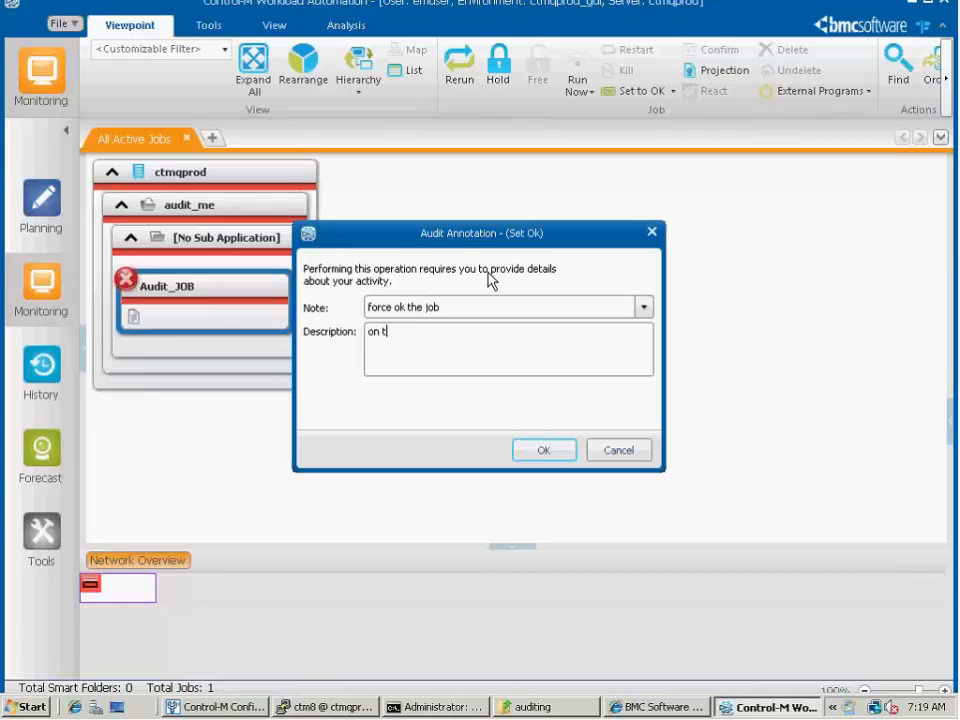
pyautogui.write('he ajf')
pyautogui.click(541, 452)
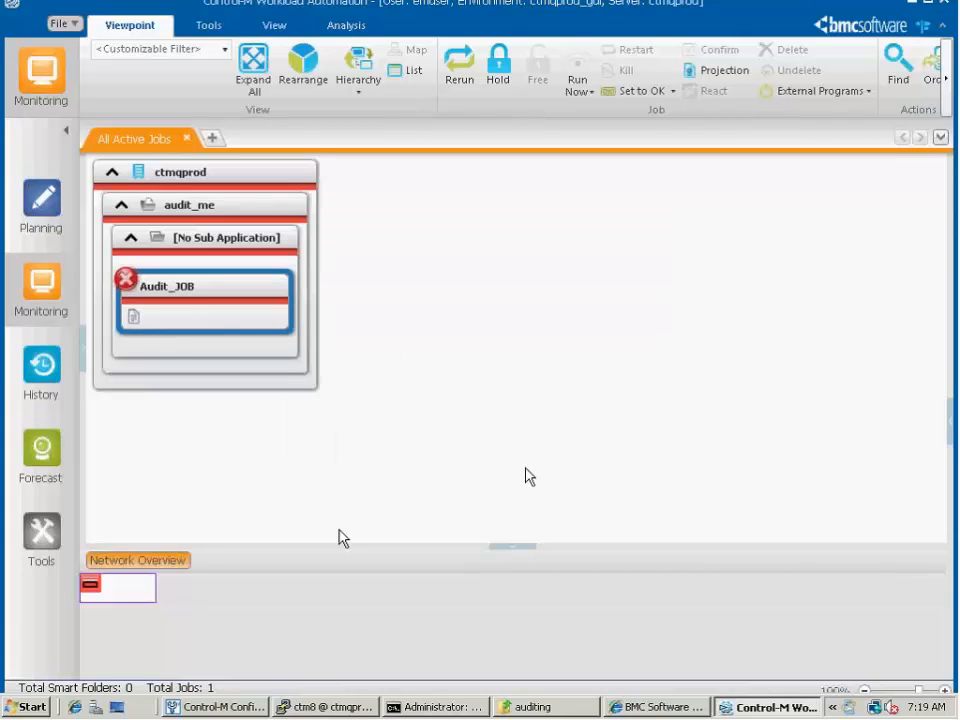
# Request a rerun of Audit_JOB, entering "reran the job" as the audit annotation note
pyautogui.rightClick(260, 314)
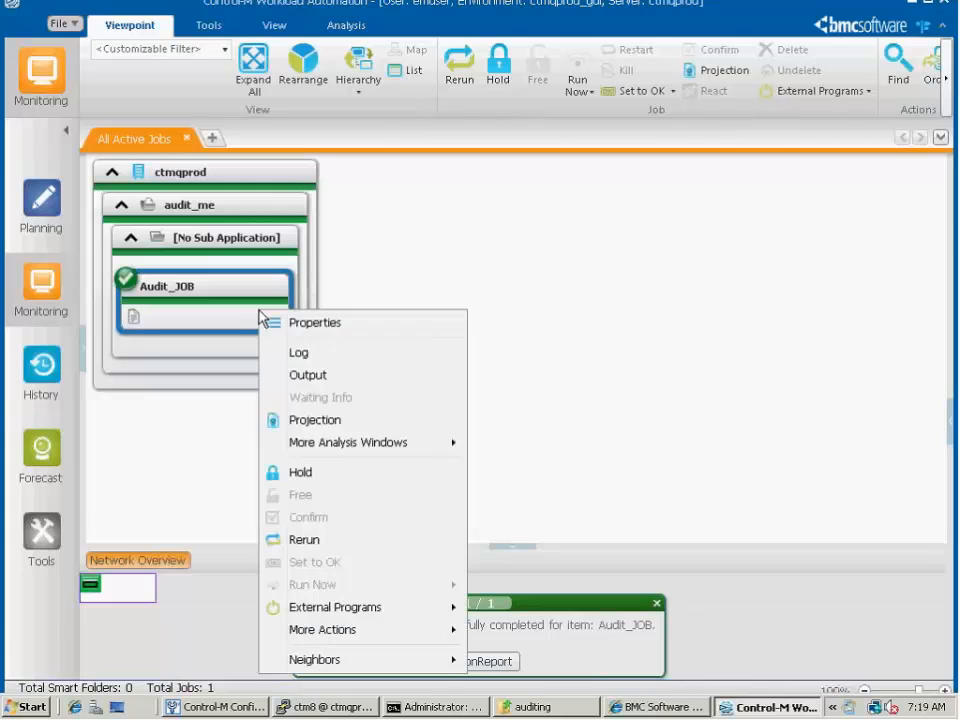
pyautogui.click(316, 539)
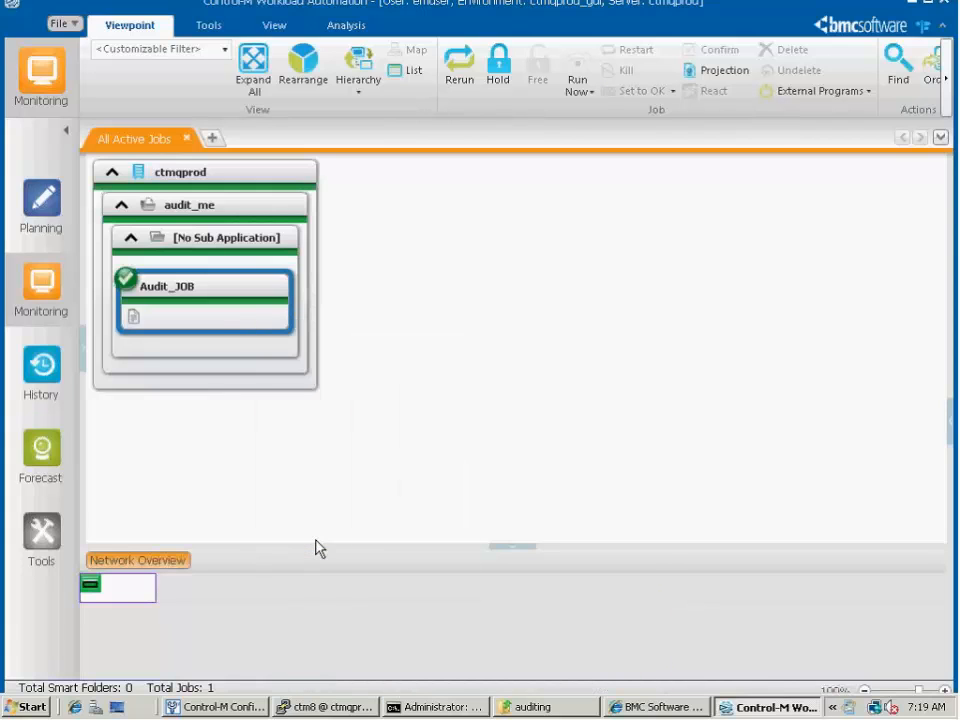
pyautogui.click(470, 306)
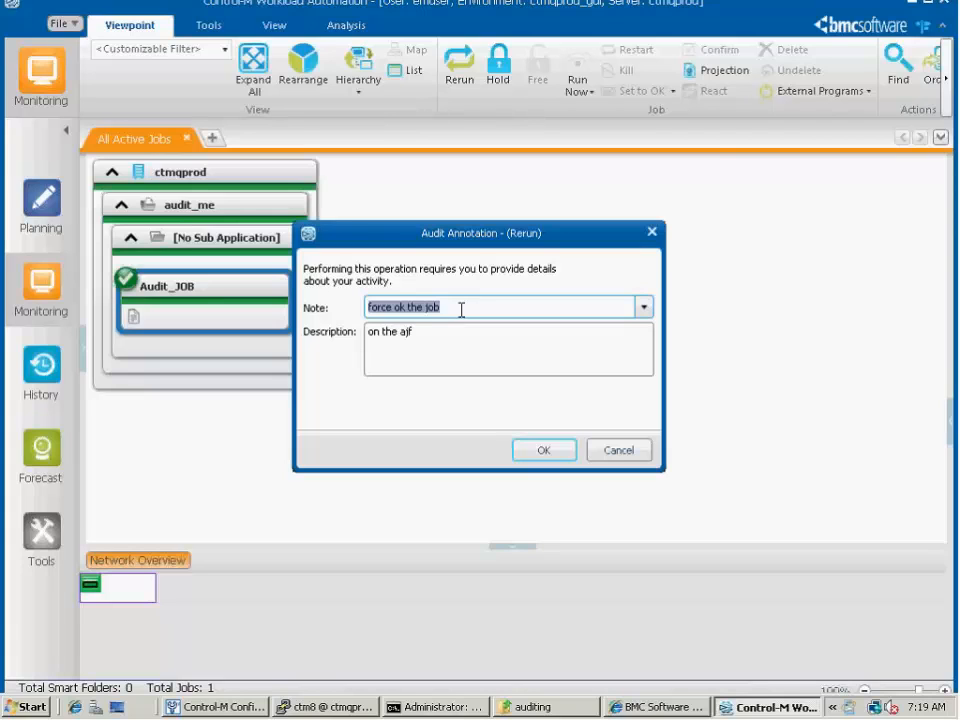
pyautogui.write('rearan')
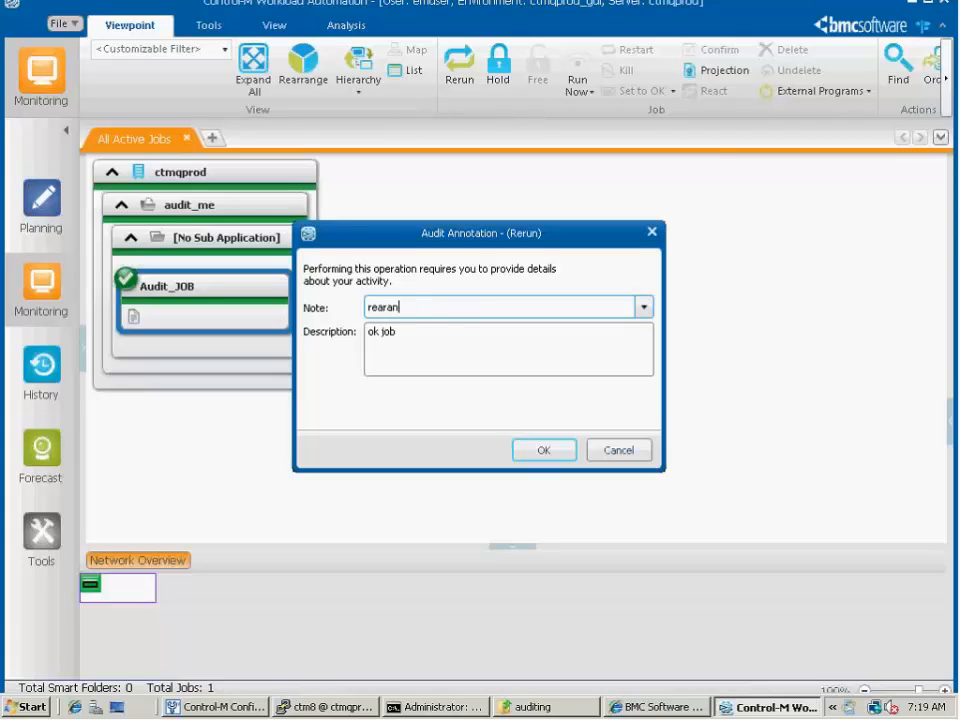
pyautogui.press('BackSpace')
pyautogui.press('BackSpace')
pyautogui.press('BackSpace')
pyautogui.press('BackSpace')
pyautogui.write('ran the job')
# Enter "for demo" as the description of the Rerun annotation and submit it
pyautogui.press('Tab')
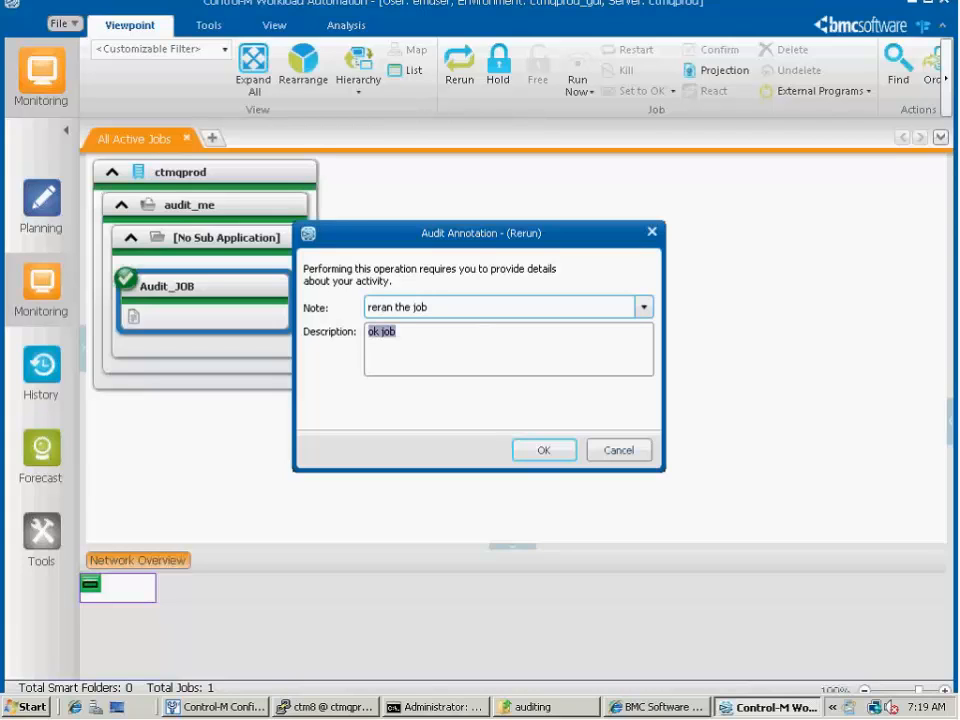
pyautogui.write('for demo')
pyautogui.click(537, 451)
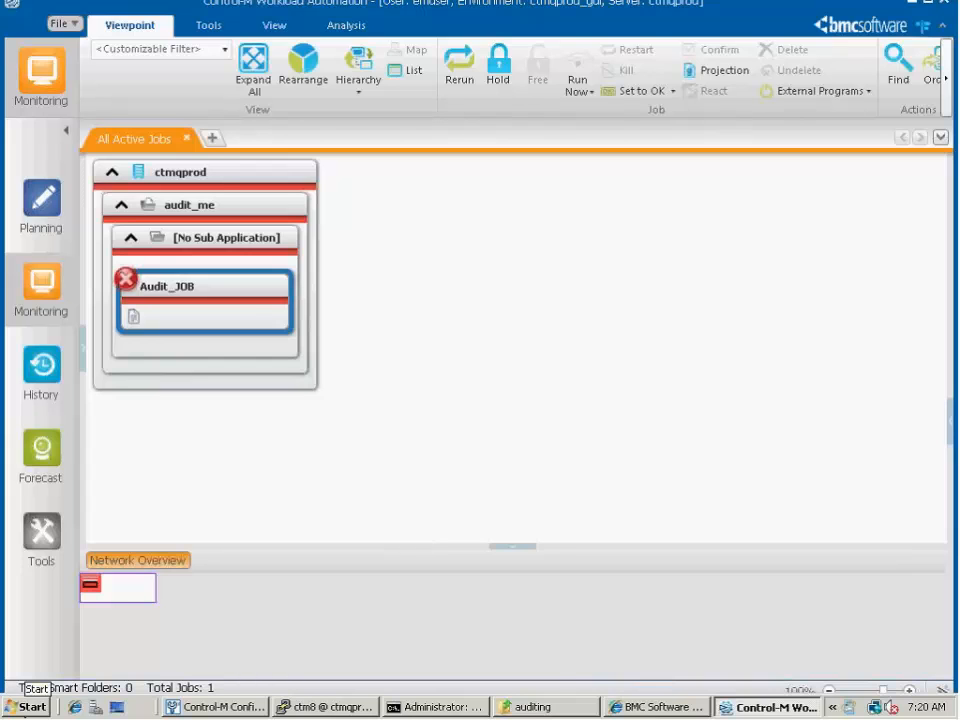
# Launch the Control-M Reporting Facility and log in to the test server with the account password
pyautogui.click(30, 709)
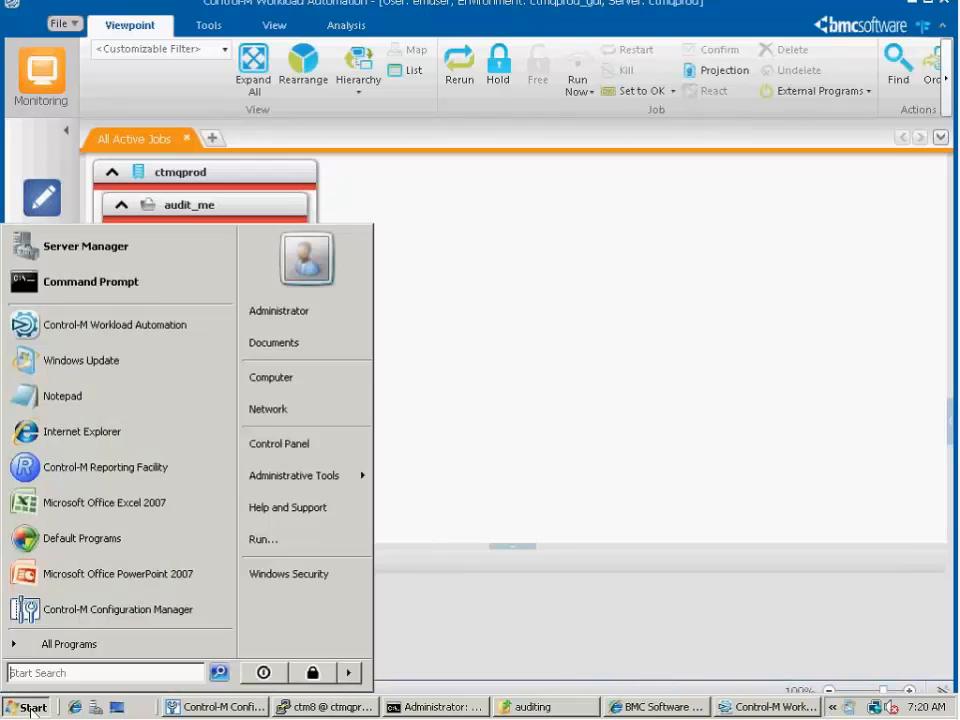
pyautogui.click(150, 465)
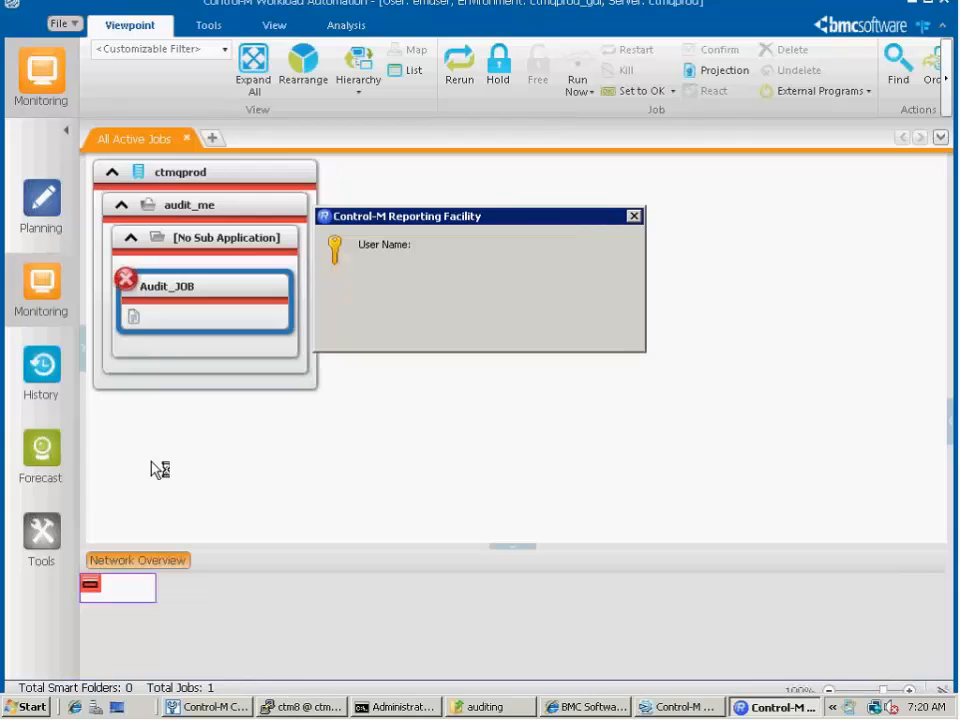
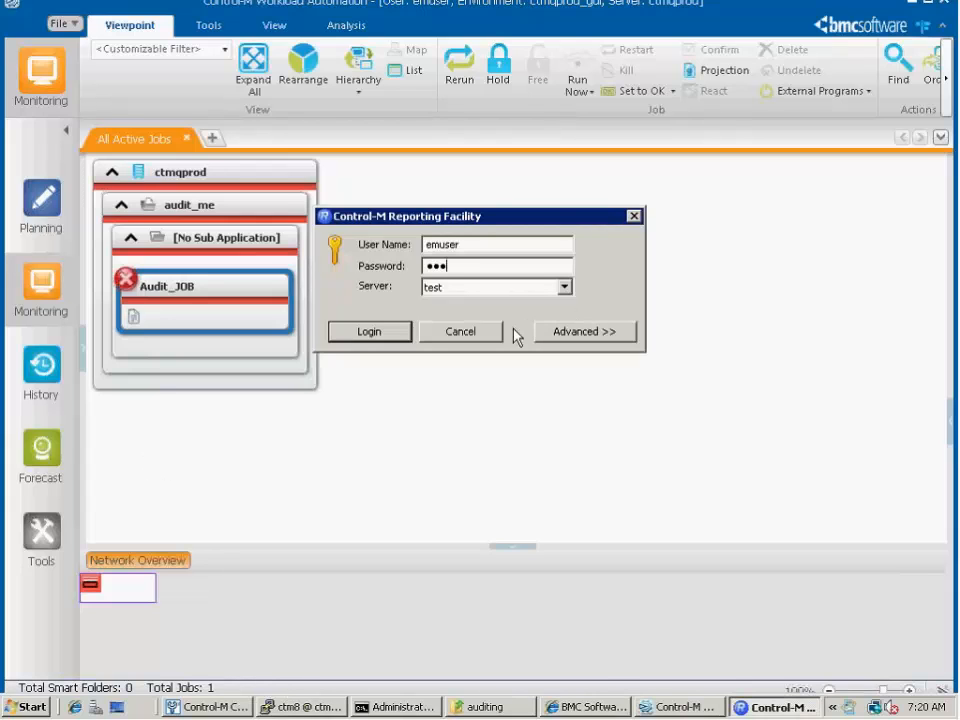
pyautogui.press('Return')
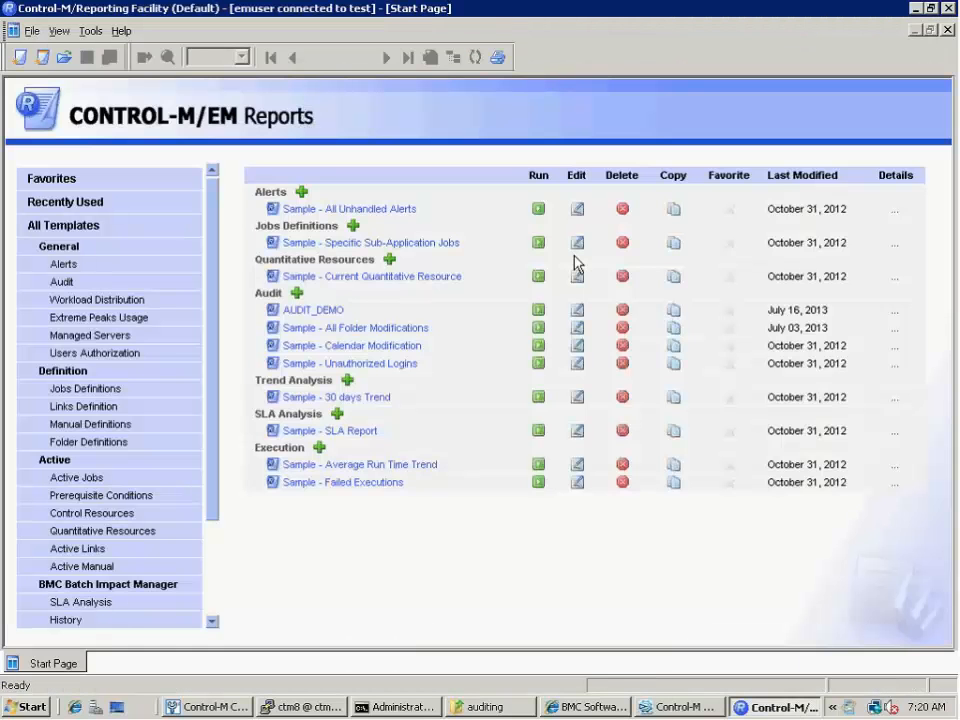
# Open the AUDIT_DEMO audit report template and advance from its general details to the filter criteria
pyautogui.click(300, 311)
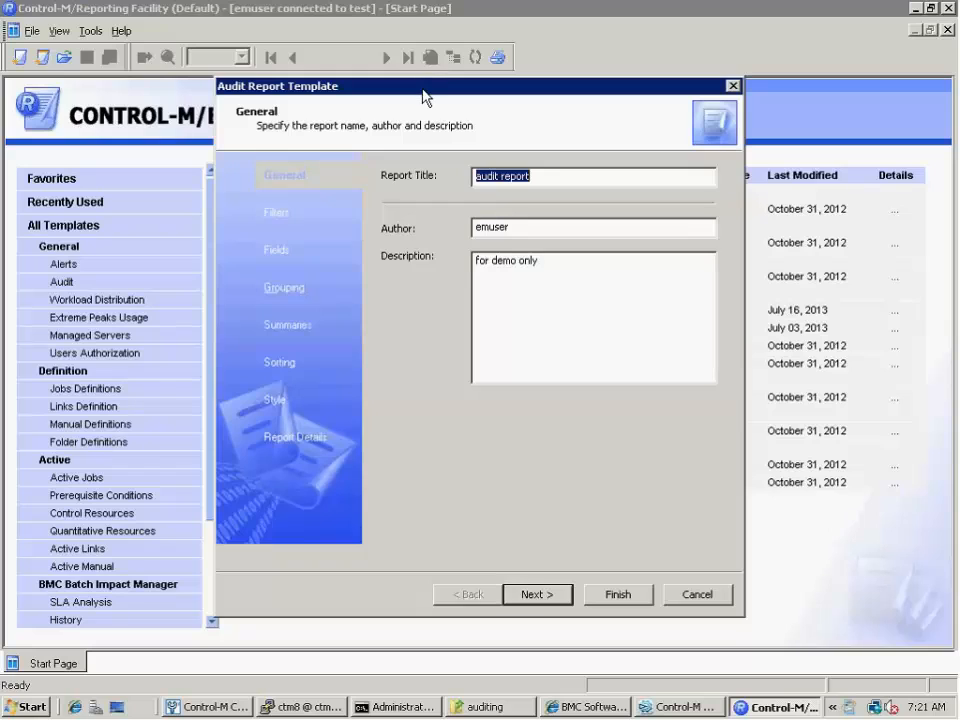
pyautogui.moveTo(422, 97); pyautogui.dragTo(411, 108)
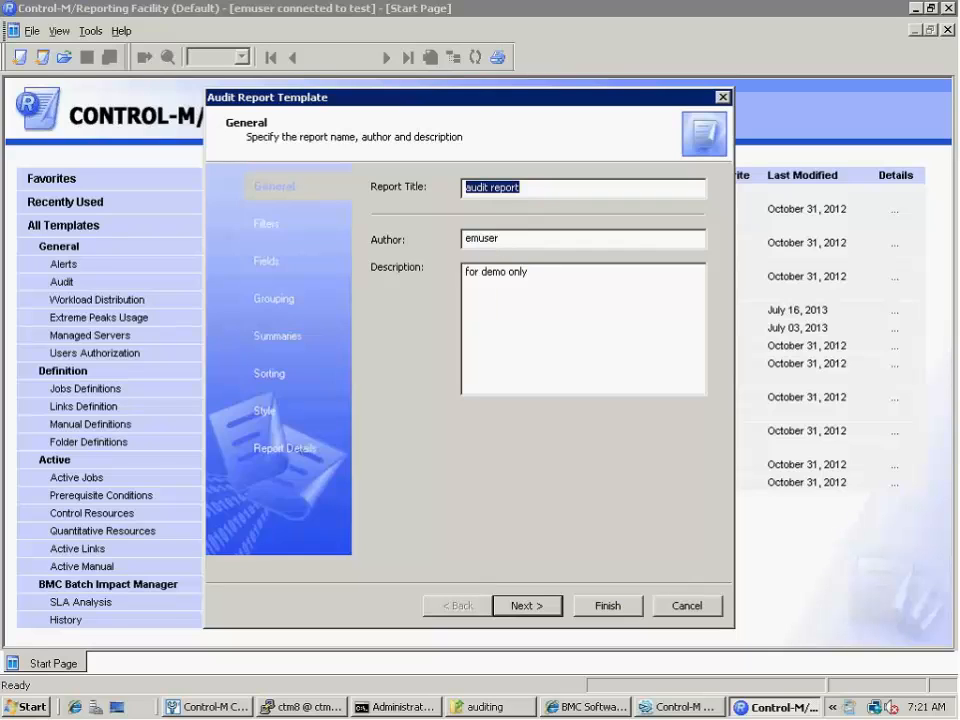
pyautogui.click(521, 607)
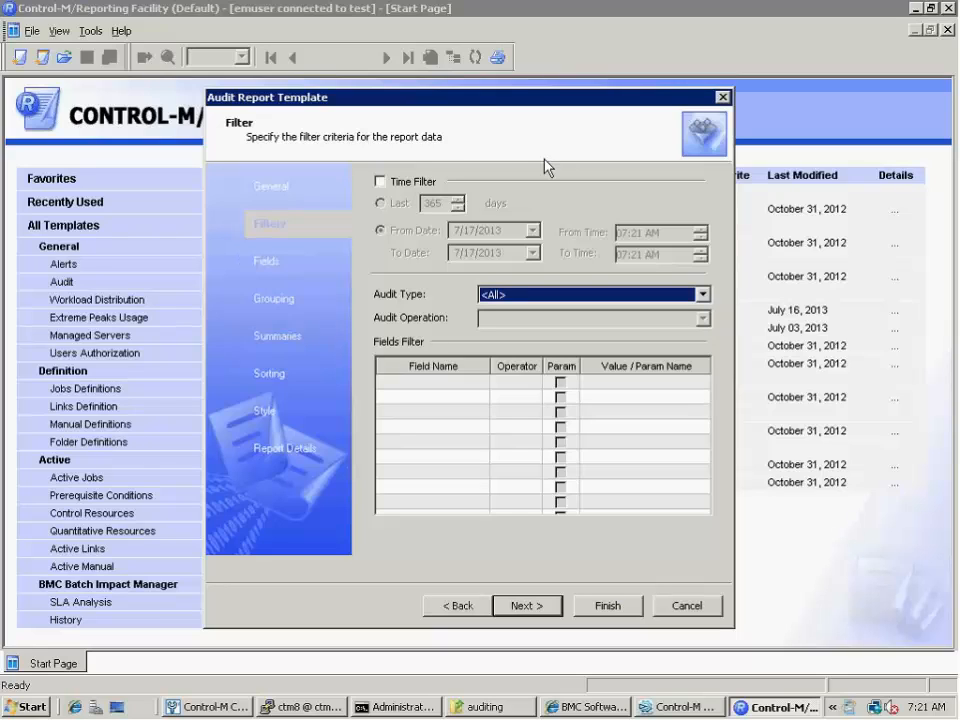
# Try the report's time filter with the option for the last 365 days, and turn the filter back off
pyautogui.click(380, 183)
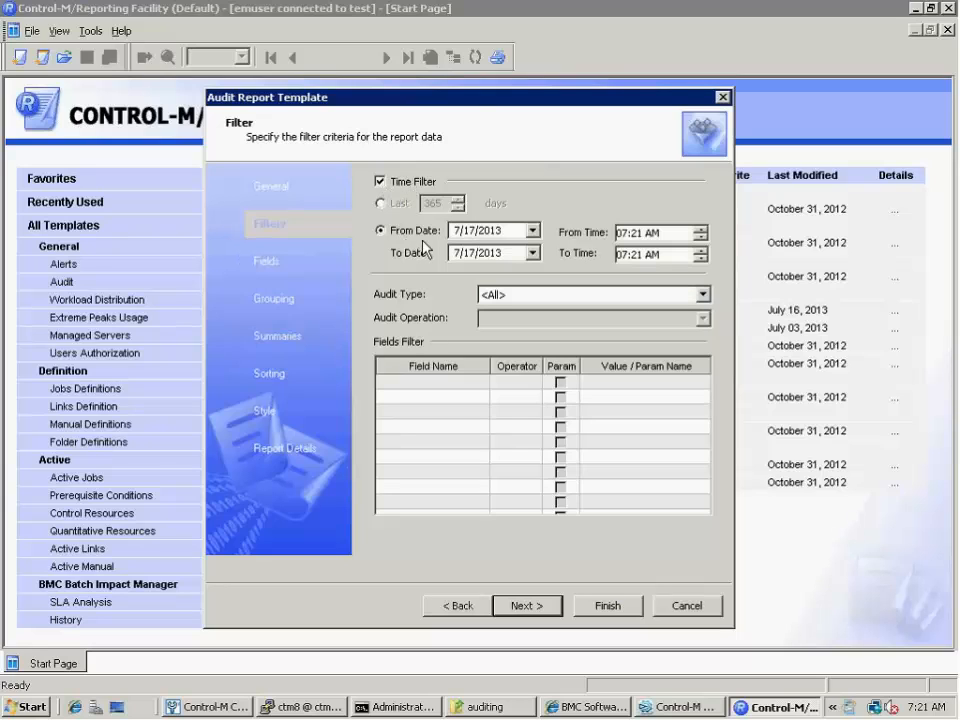
pyautogui.click(381, 204)
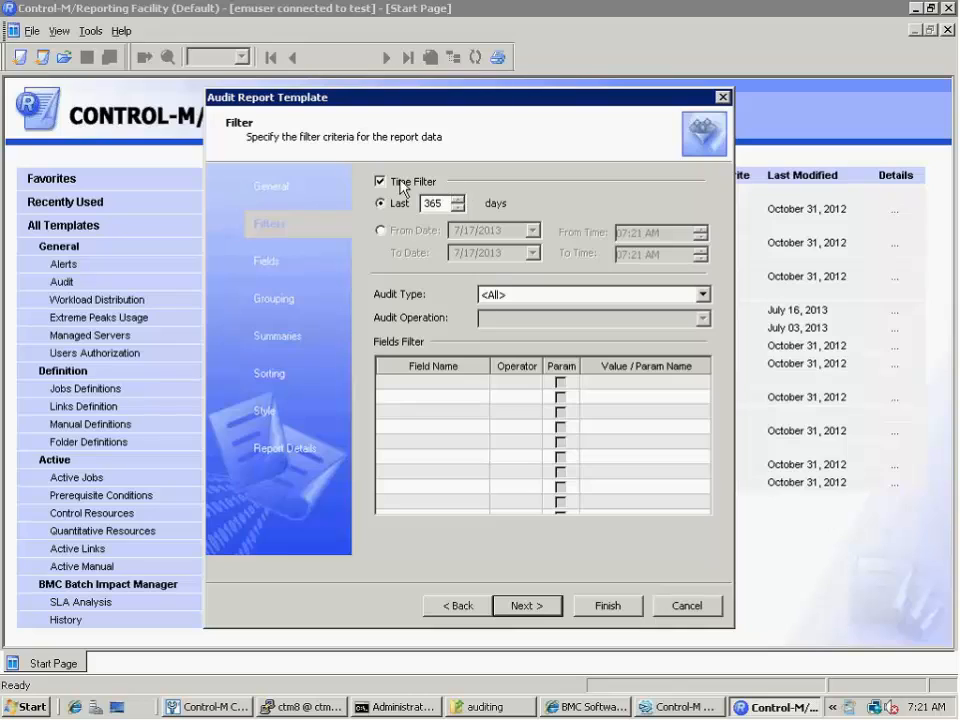
pyautogui.click(380, 183)
# Try Active Network as the audit type, review its available audit operations, and reset the audit type to <All>
pyautogui.click(702, 295)
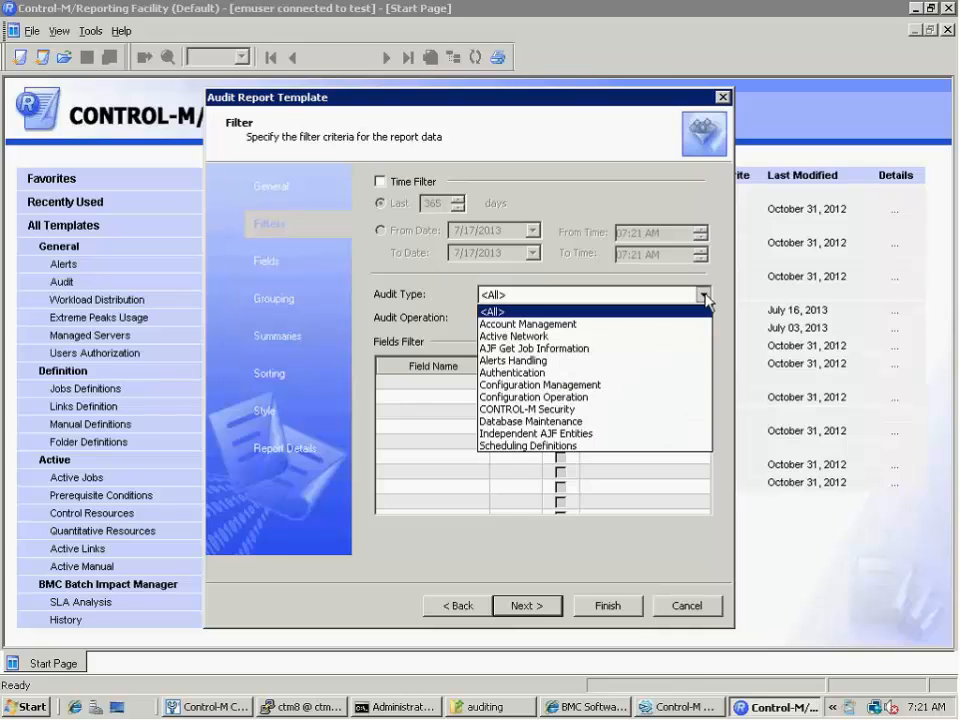
pyautogui.click(652, 338)
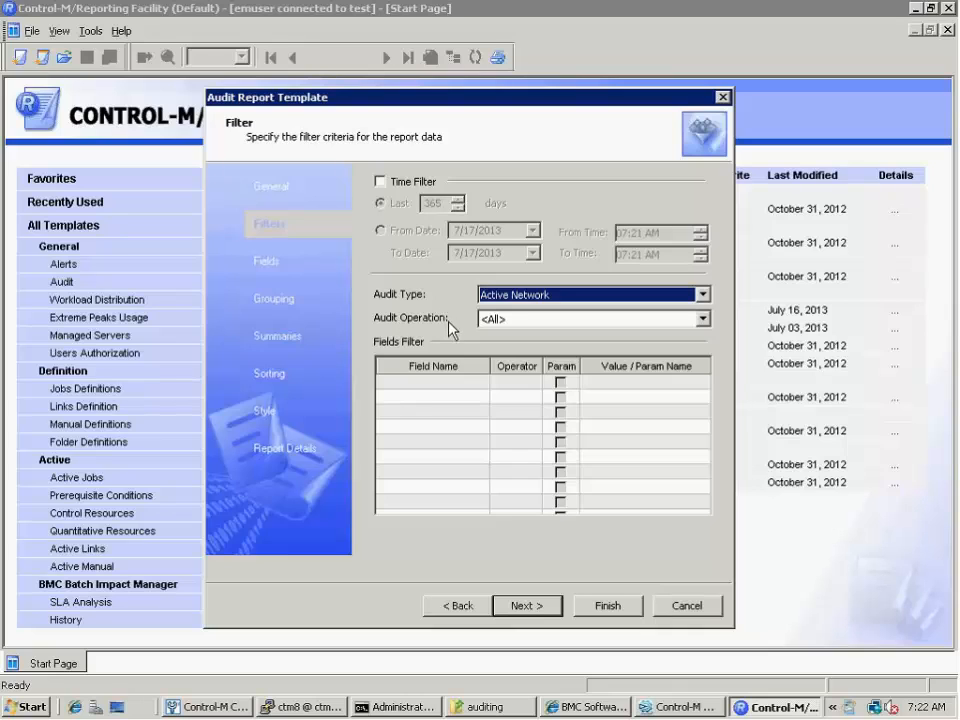
pyautogui.click(704, 320)
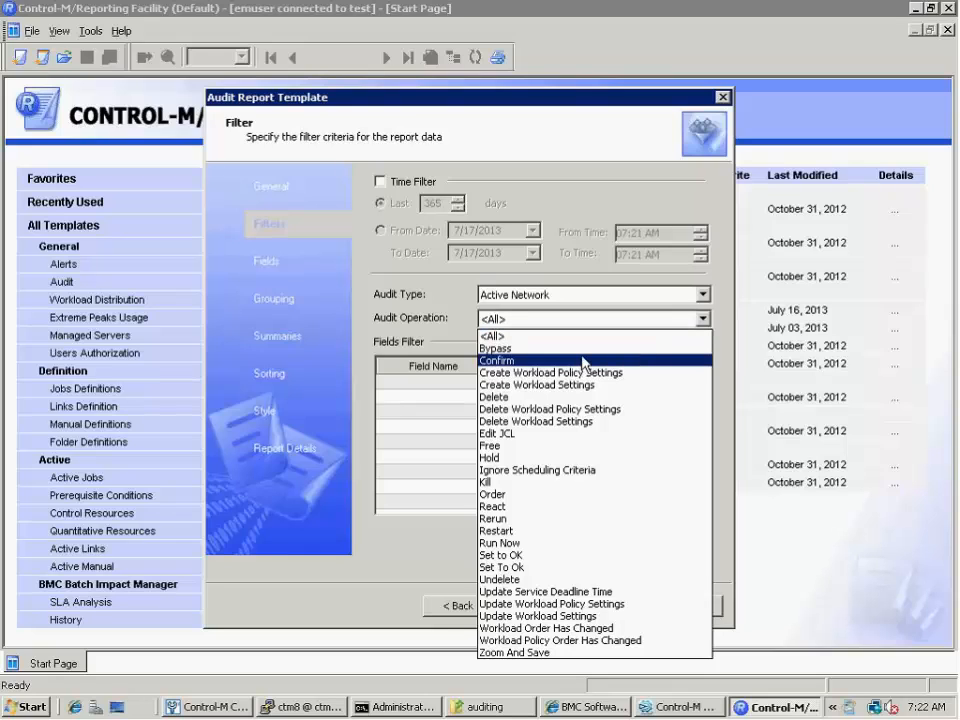
pyautogui.click(645, 307)
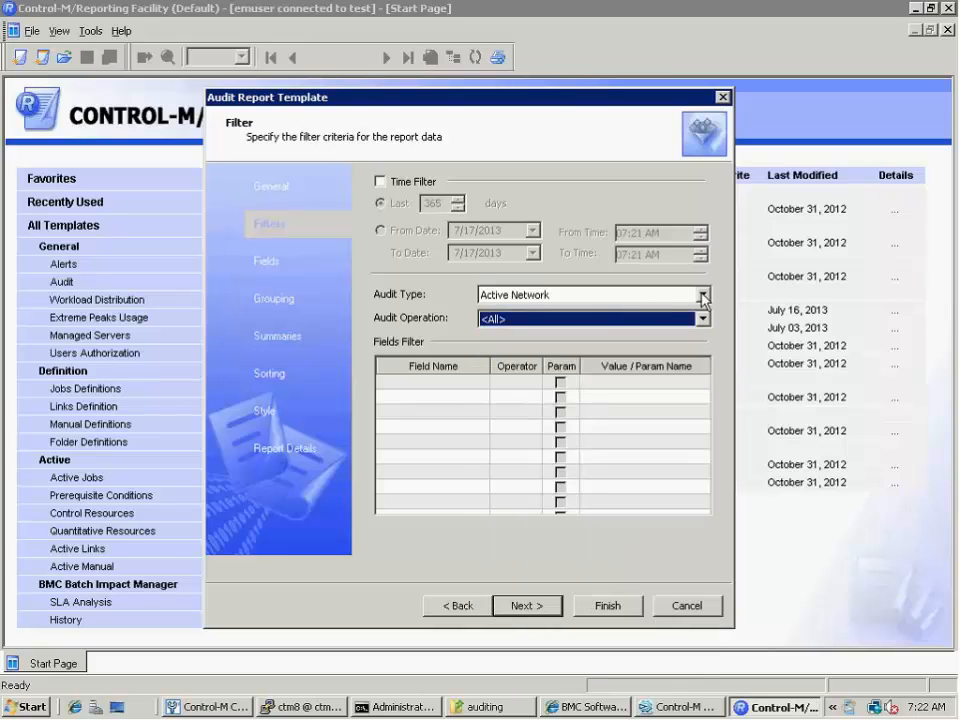
pyautogui.click(703, 295)
pyautogui.click(679, 312)
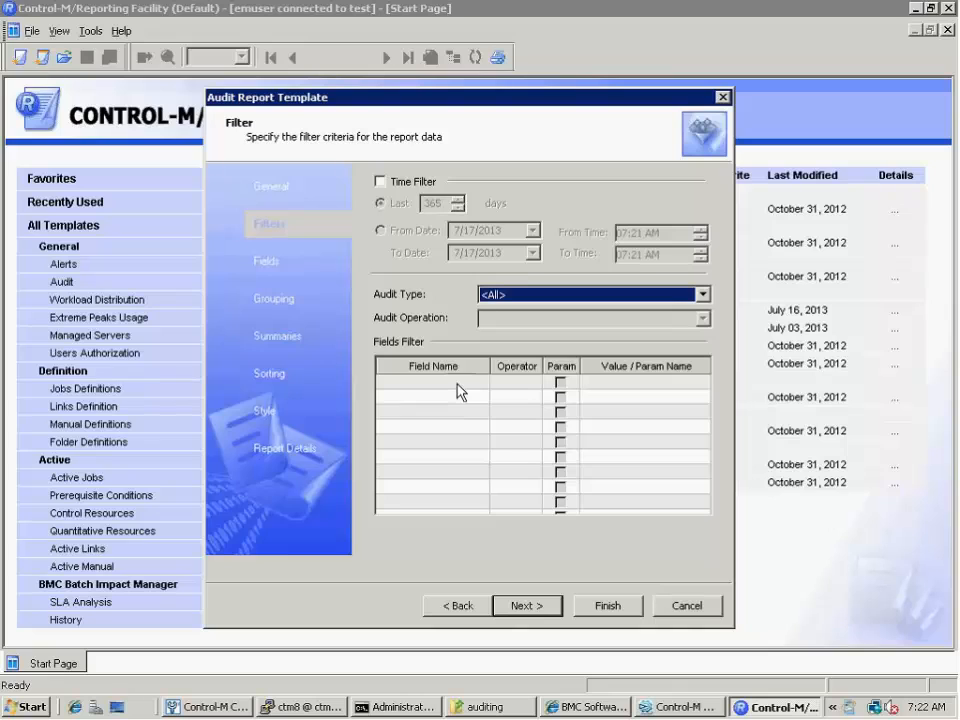
# Go through the template's fields, grouping, summaries, sorting and style settings without changing them, and generate the audit report
pyautogui.click(537, 612)
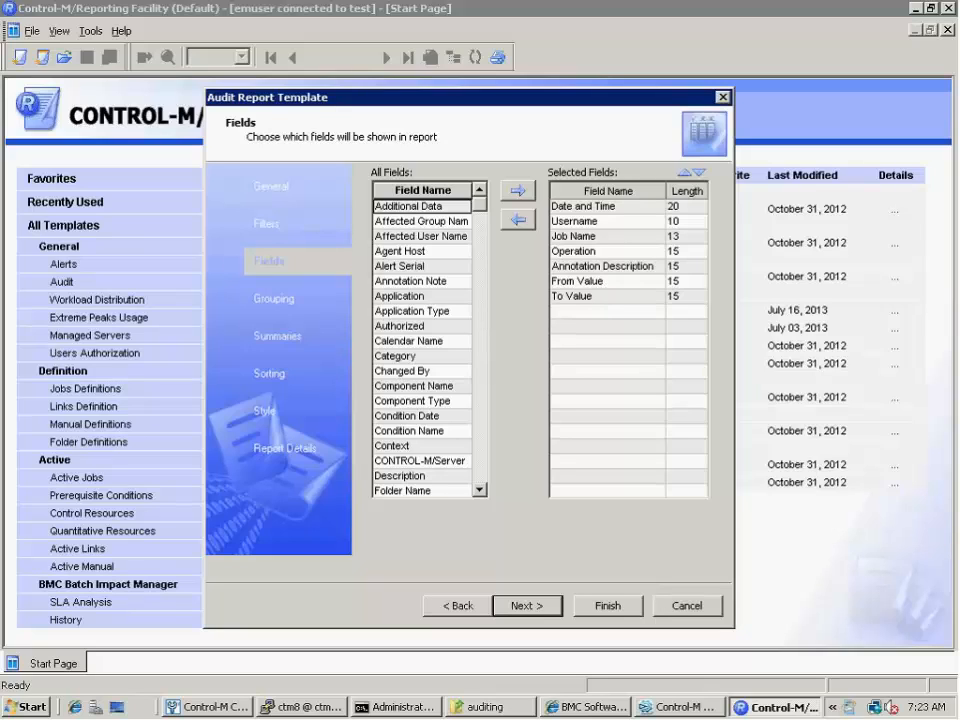
pyautogui.click(530, 605)
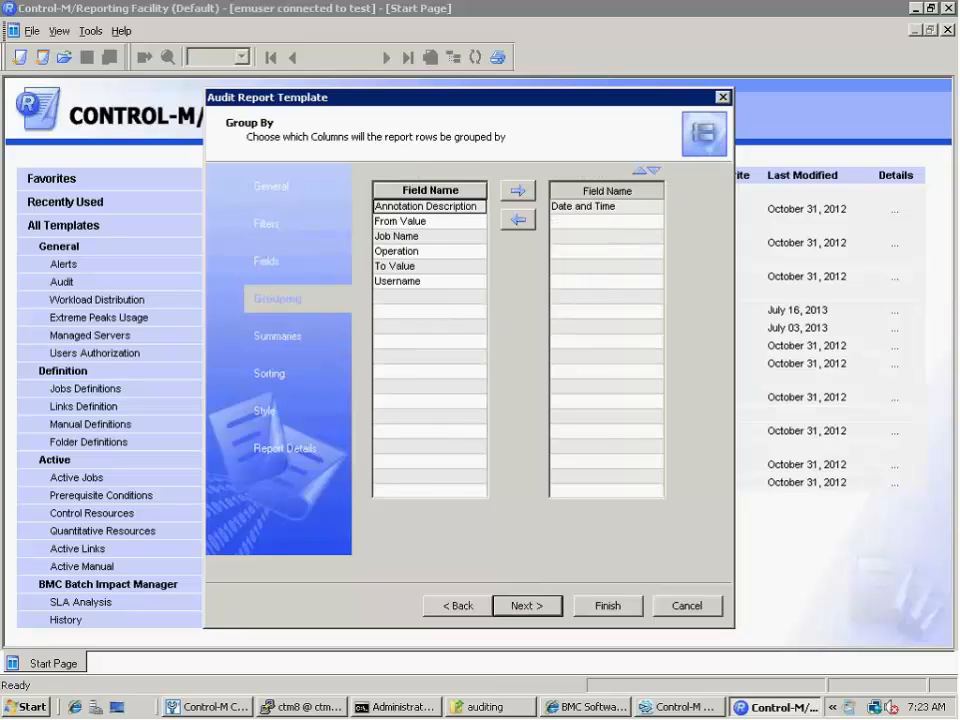
pyautogui.click(536, 607)
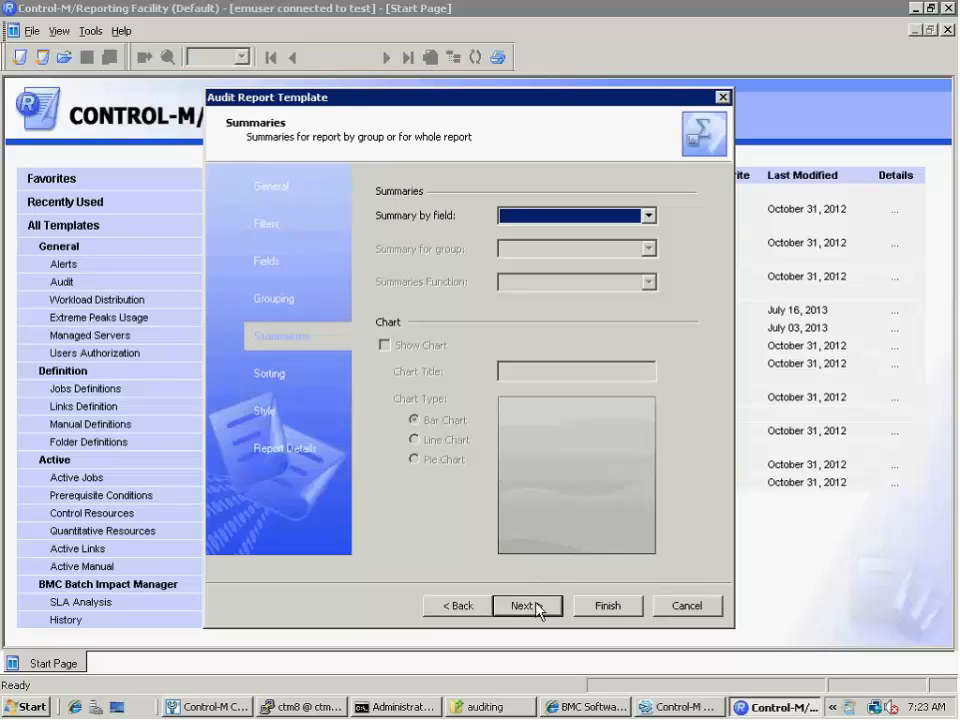
pyautogui.click(536, 607)
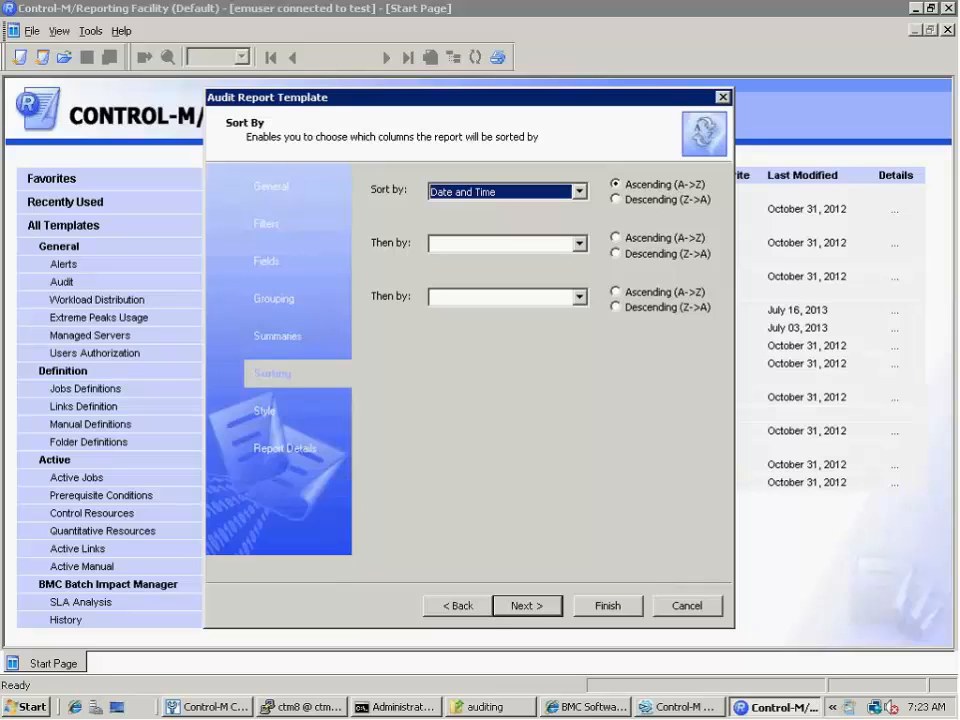
pyautogui.click(524, 607)
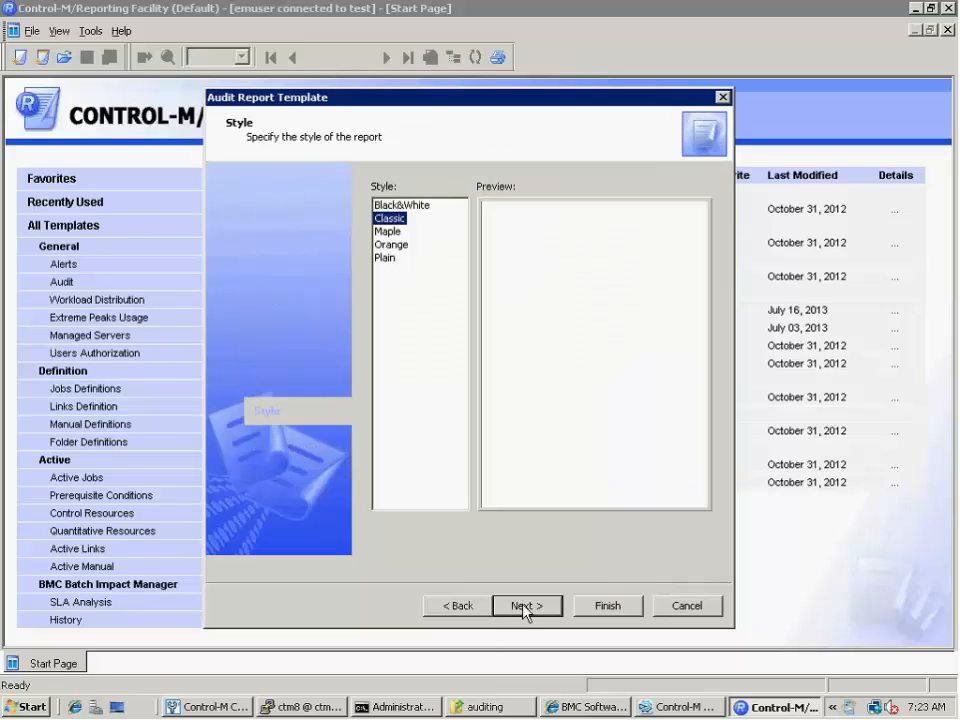
pyautogui.click(607, 609)
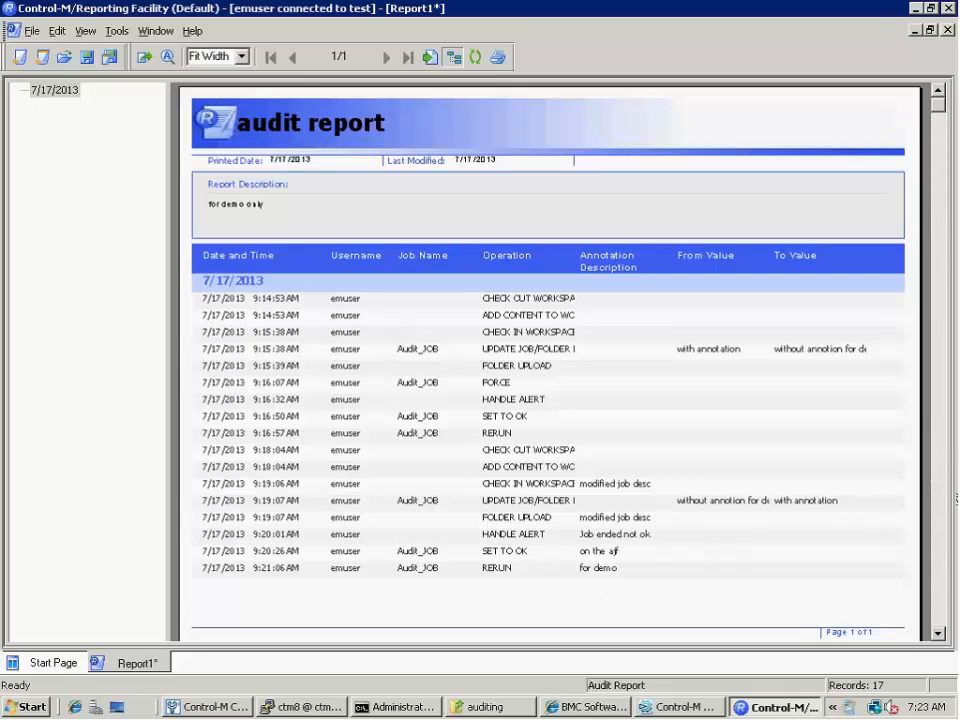
pyautogui.click(936, 634)
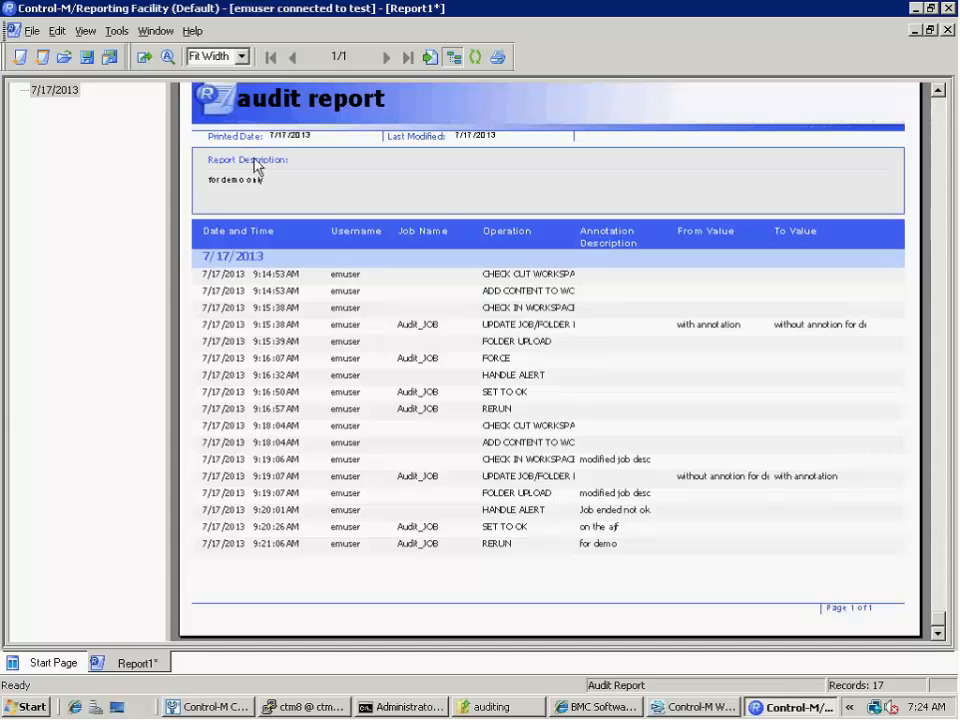
# Export the audit report in Comma Separated Values (*.csv) format to C:\auditing\audit.xls, replacing the existing file
pyautogui.click(33, 31)
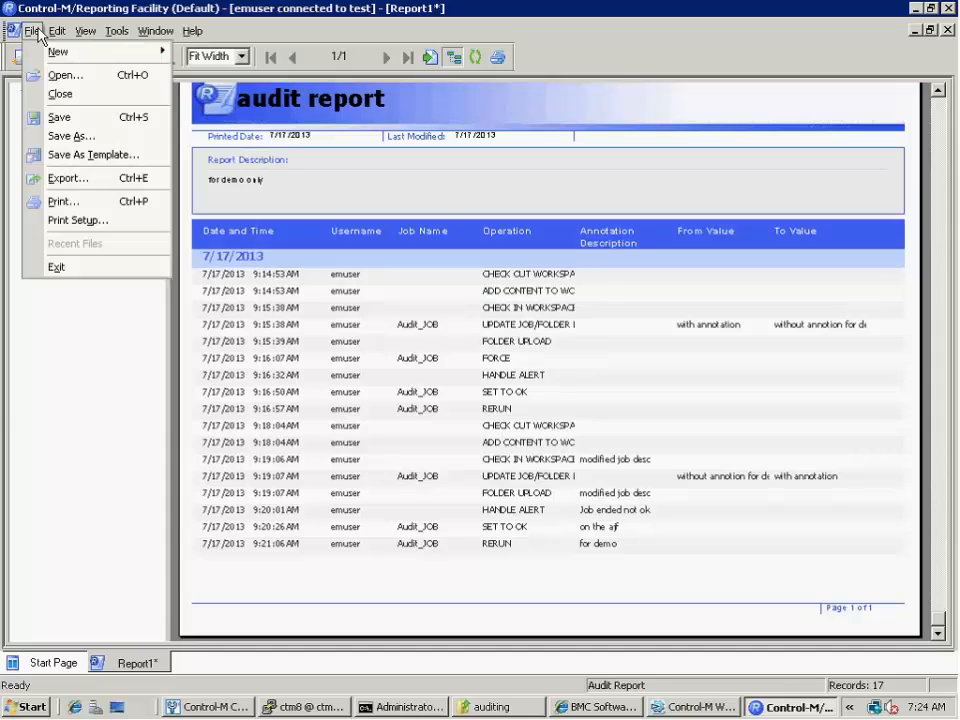
pyautogui.click(82, 182)
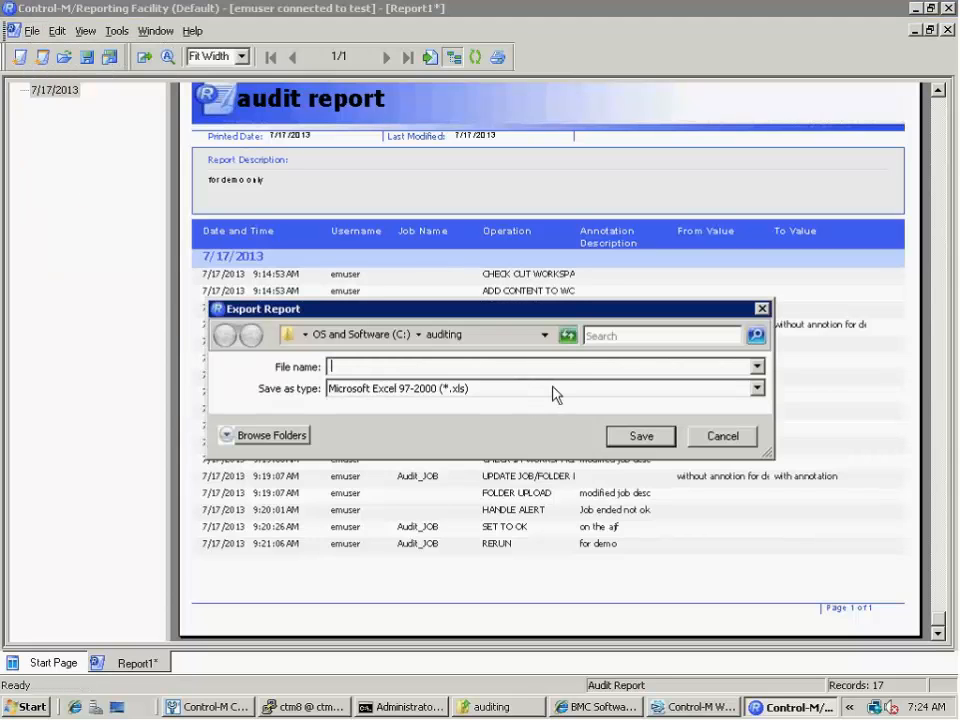
pyautogui.click(760, 391)
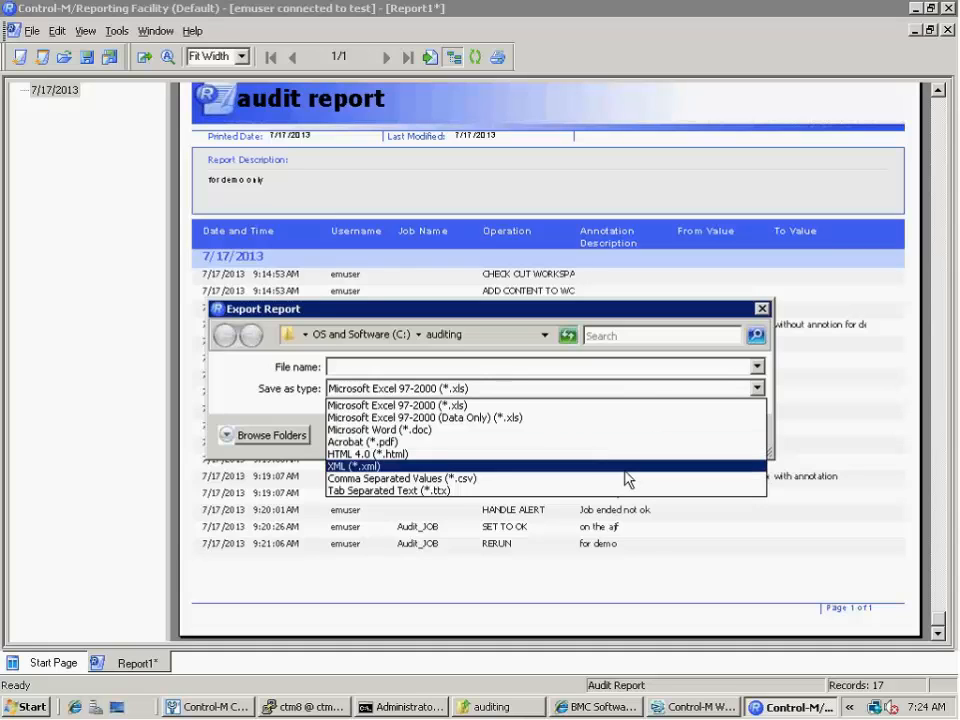
pyautogui.click(653, 403)
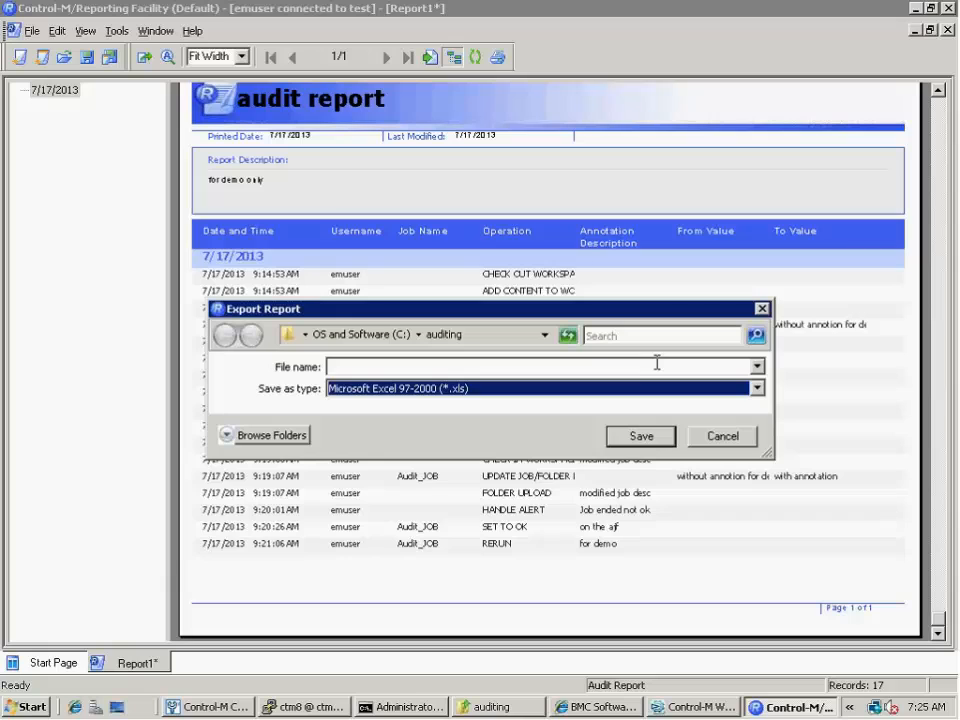
pyautogui.press('Down')
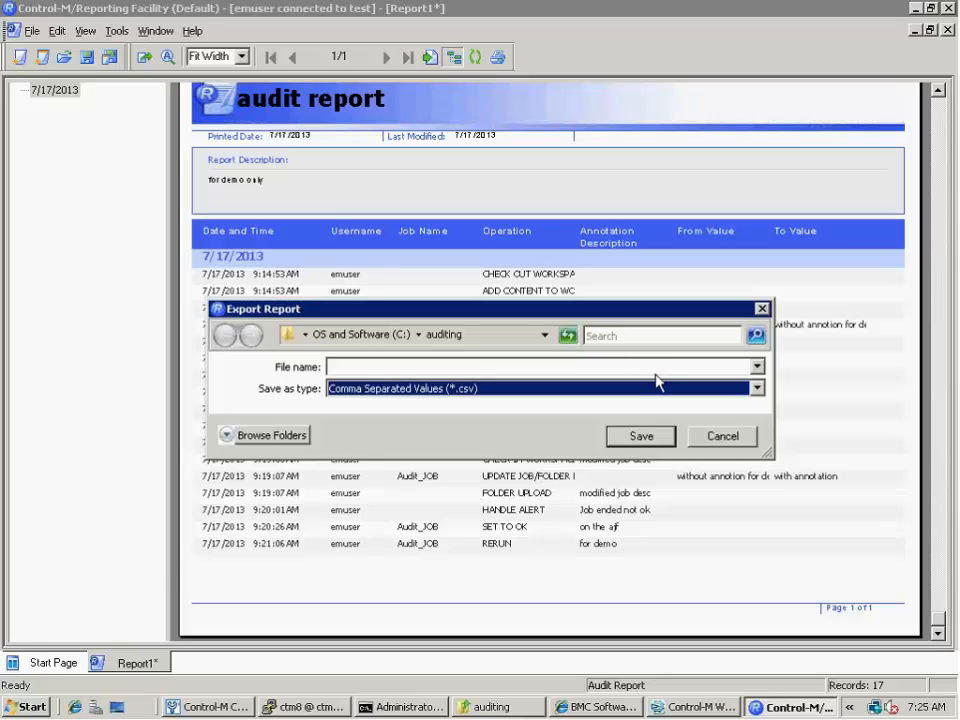
pyautogui.click(655, 367)
pyautogui.write('C')
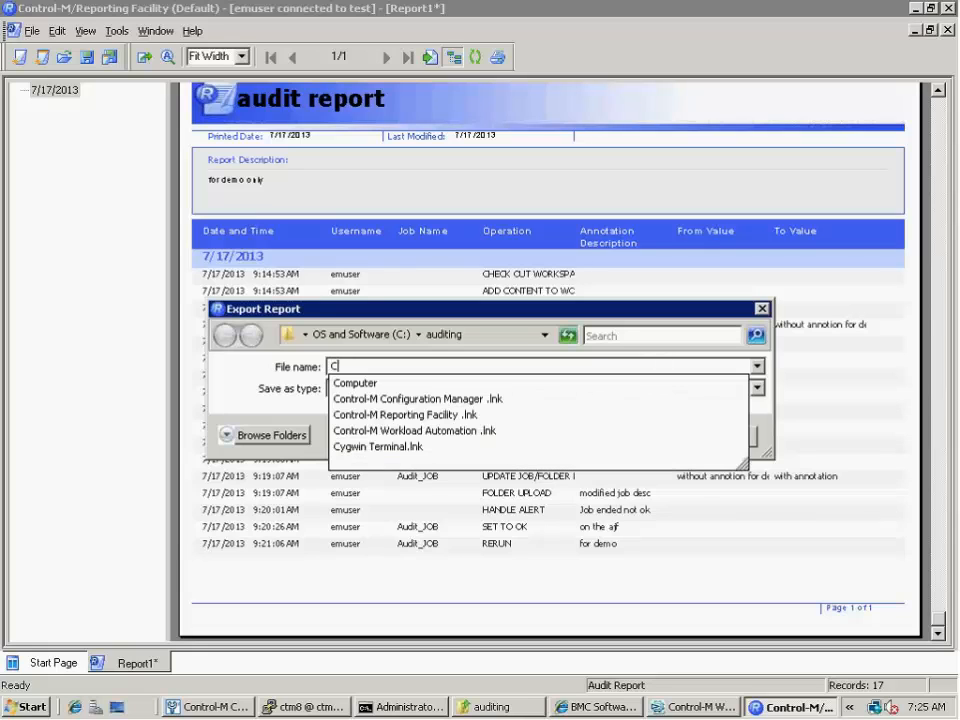
pyautogui.write(':\\a')
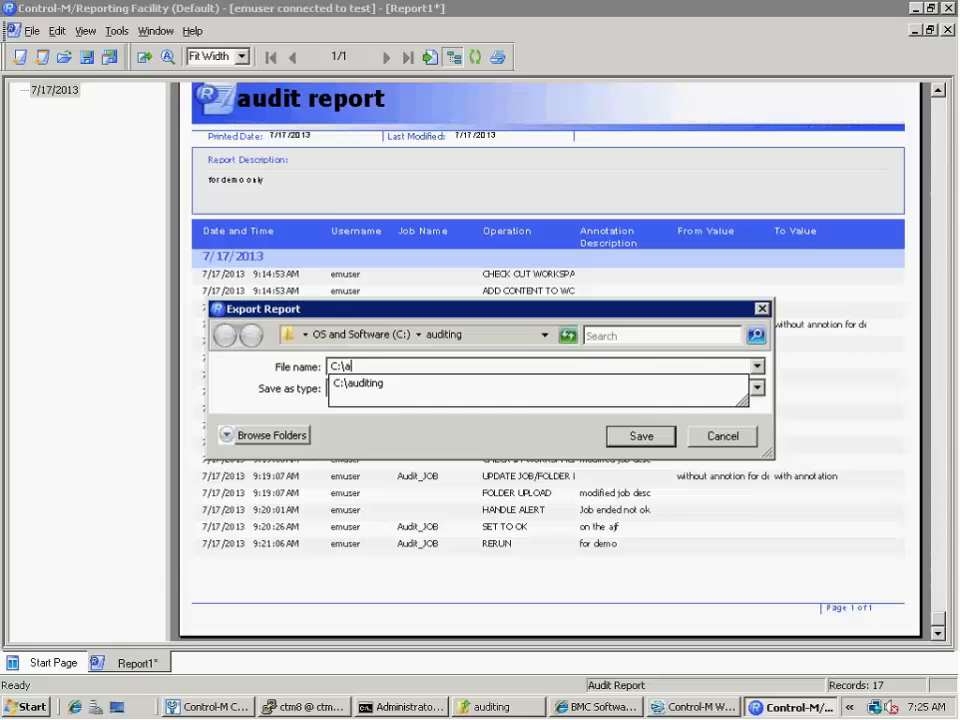
pyautogui.press('Down')
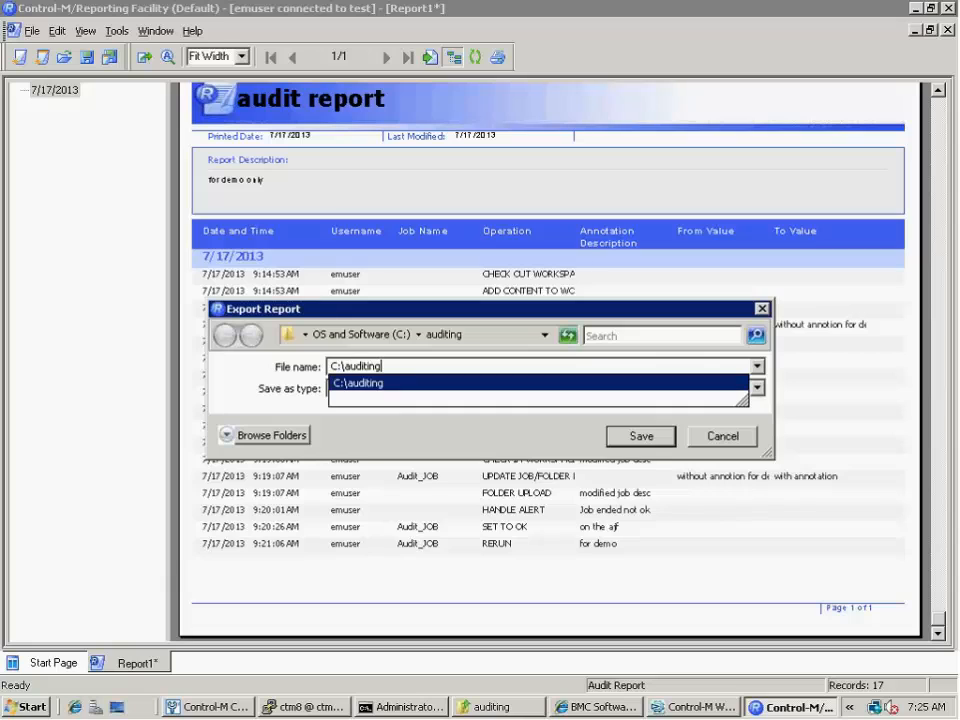
pyautogui.write('\\')
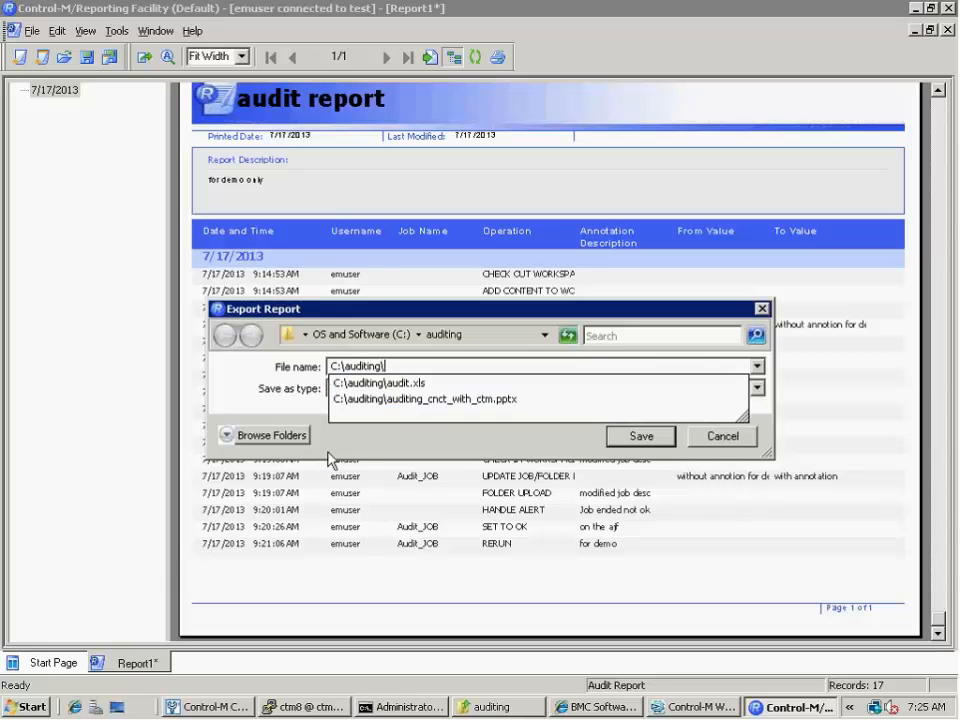
pyautogui.click(401, 392)
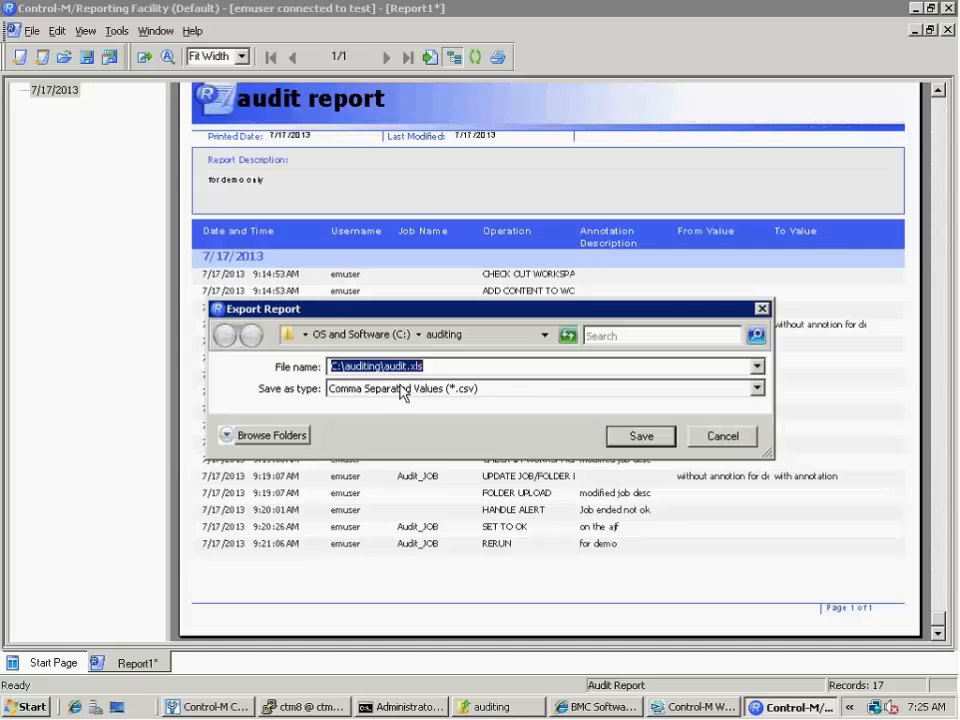
pyautogui.click(641, 436)
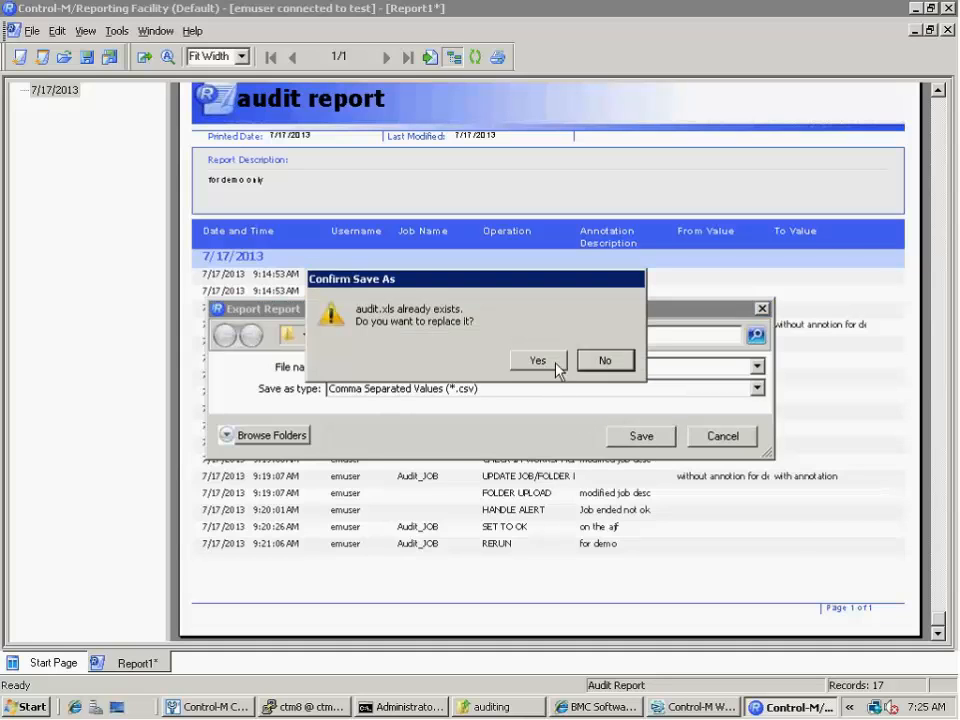
pyautogui.click(554, 365)
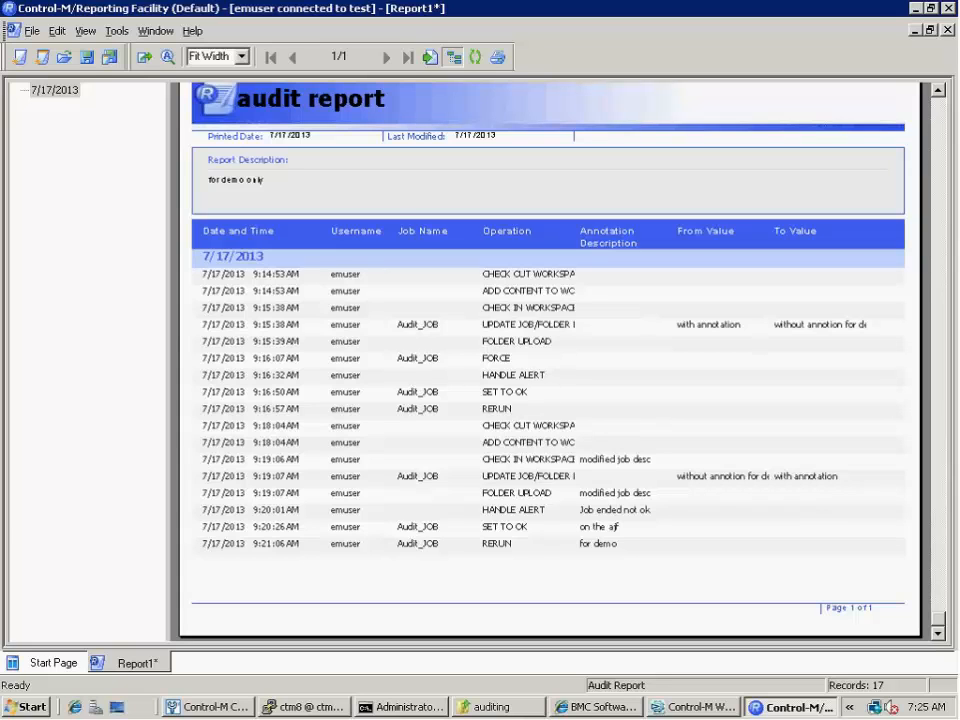
# Open the exported audit file from the auditing folder in Excel, check its layout, and close it to return to the report
pyautogui.click(489, 707)
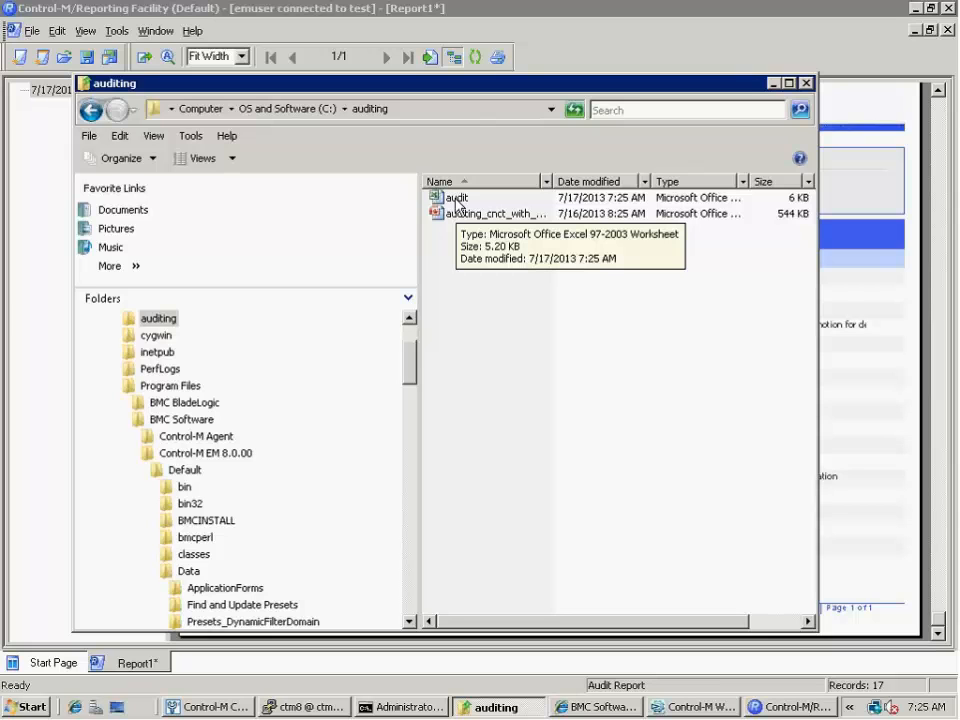
pyautogui.doubleClick(455, 199)
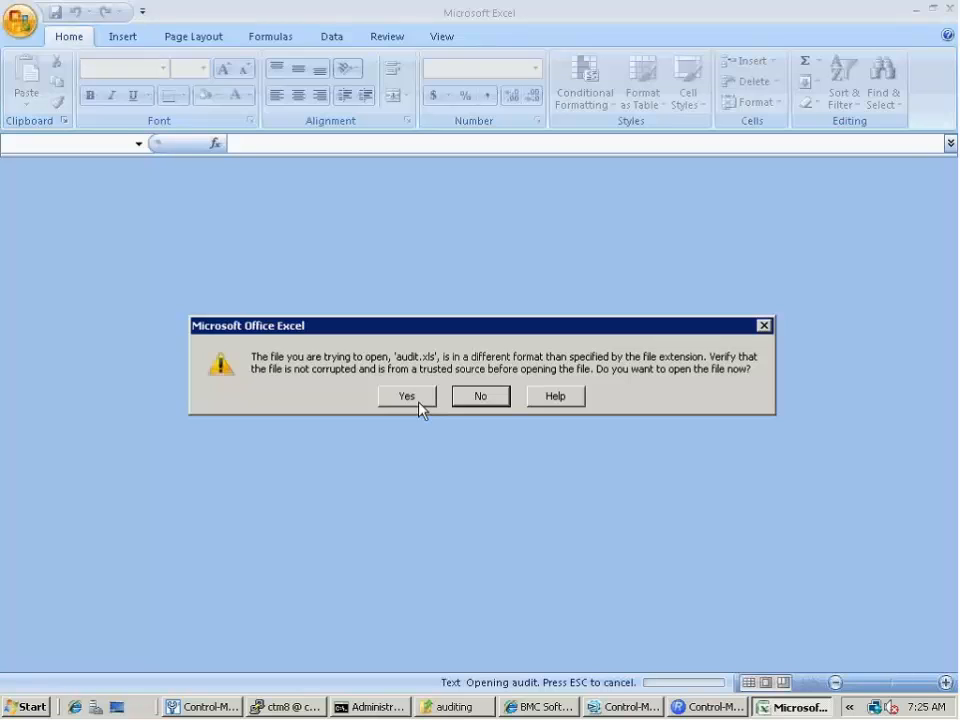
pyautogui.click(420, 403)
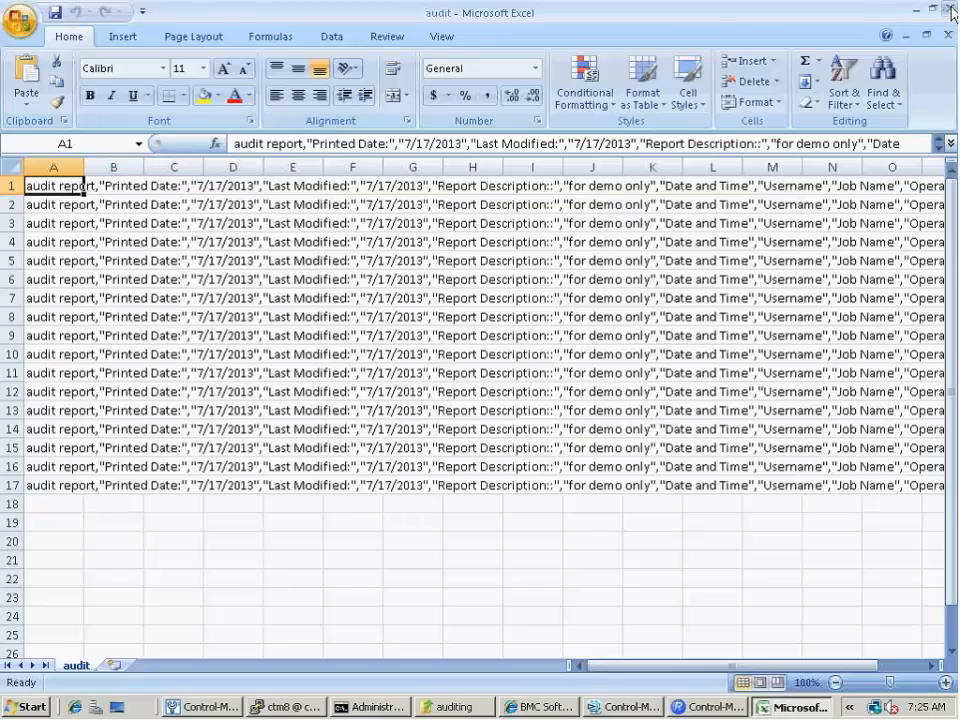
pyautogui.click(952, 9)
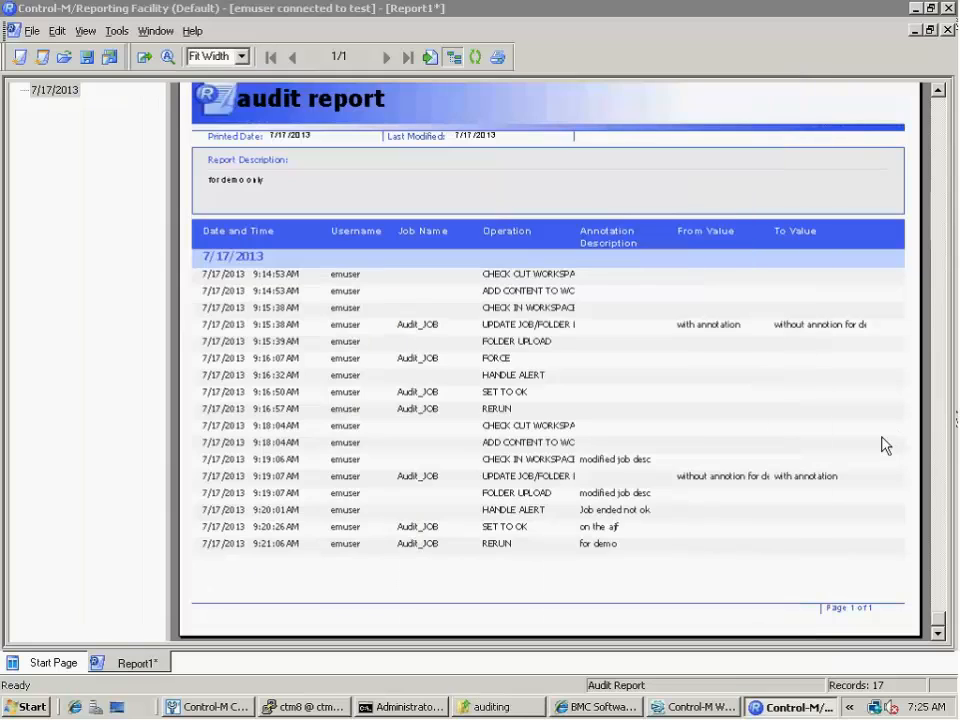
pyautogui.click(890, 441)
# Export the audit report in Microsoft Excel 97-2000 (*.xls) format to c:\auditing\audit.xls, replacing the existing file
pyautogui.click(30, 31)
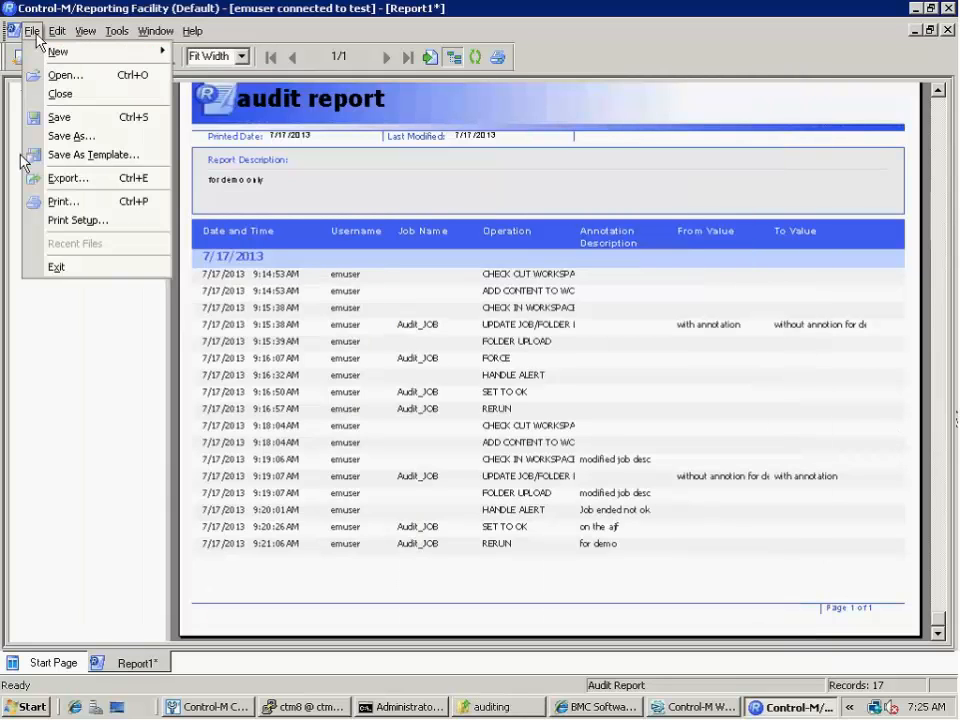
pyautogui.click(70, 179)
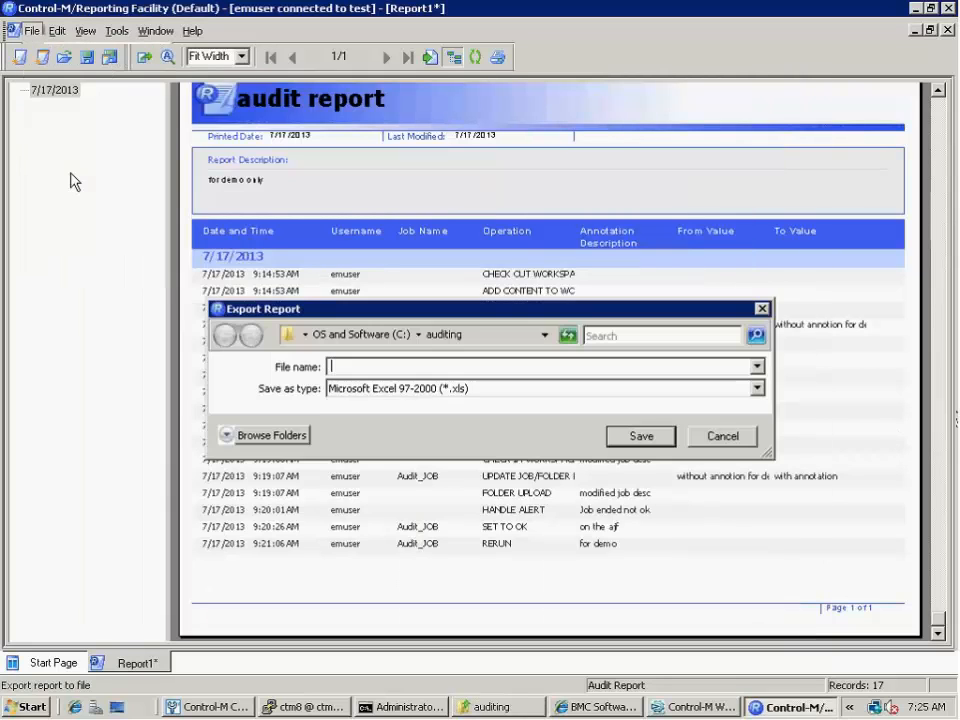
pyautogui.click(757, 388)
pyautogui.click(677, 406)
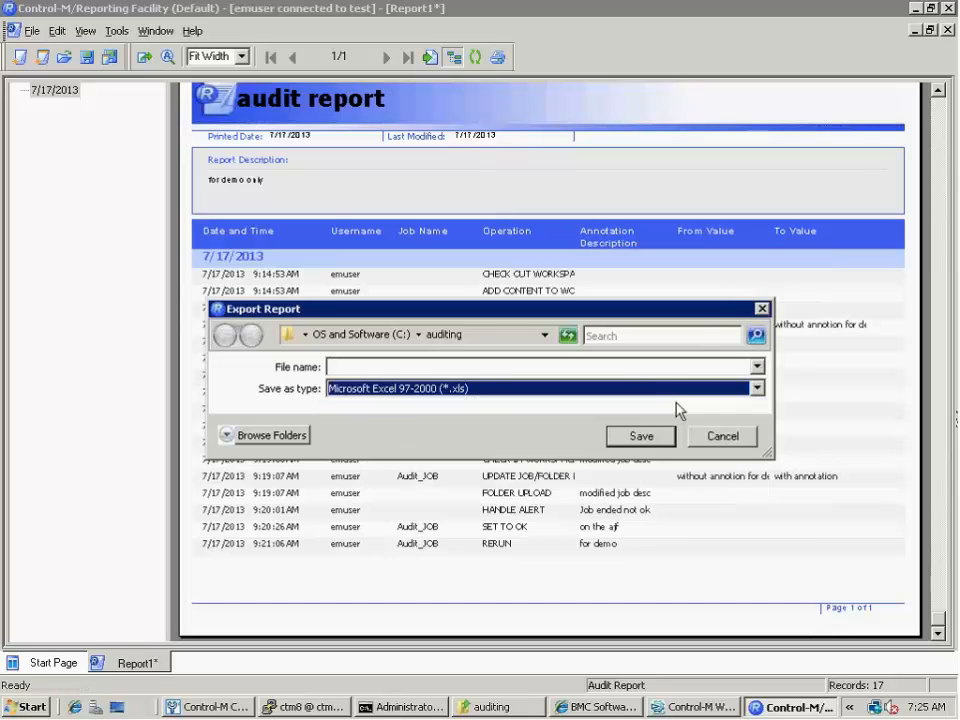
pyautogui.click(664, 369)
pyautogui.write('c:\\')
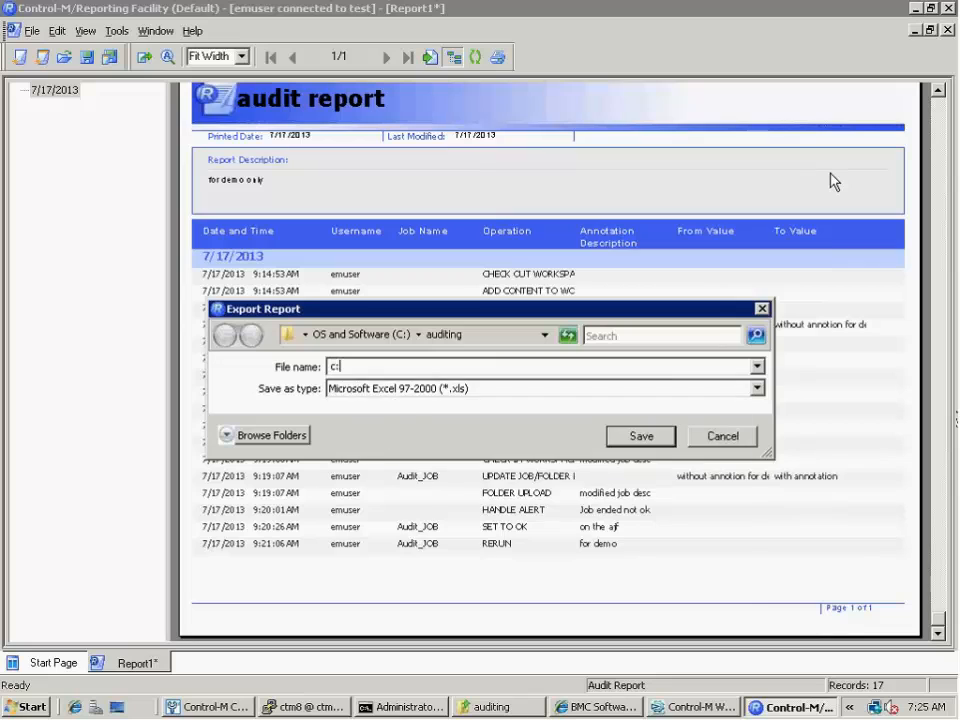
pyautogui.write('audit')
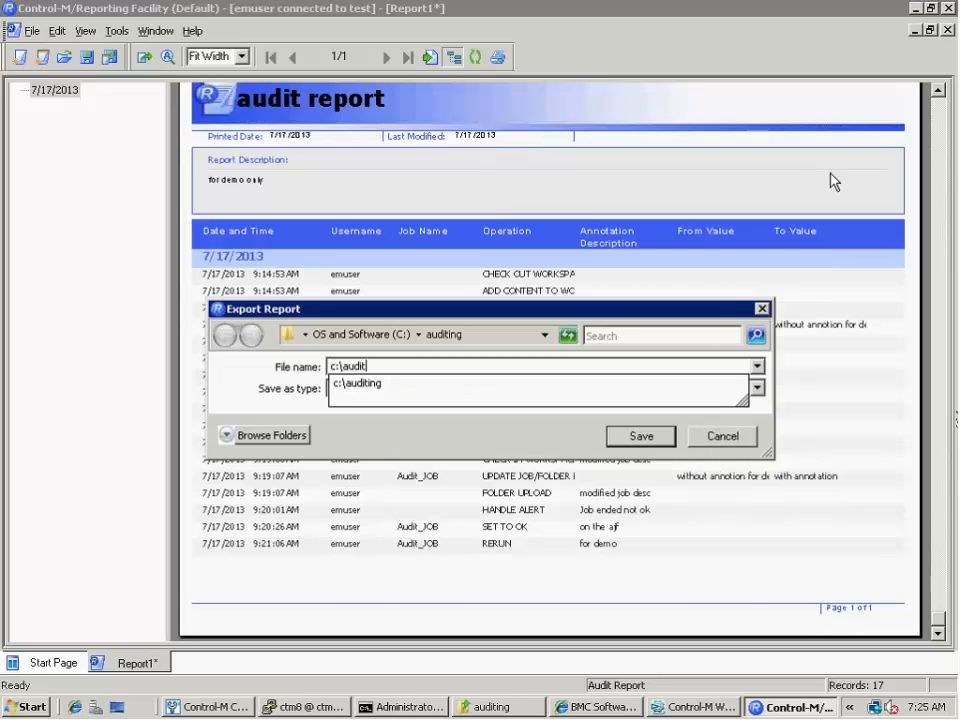
pyautogui.write('ing\\')
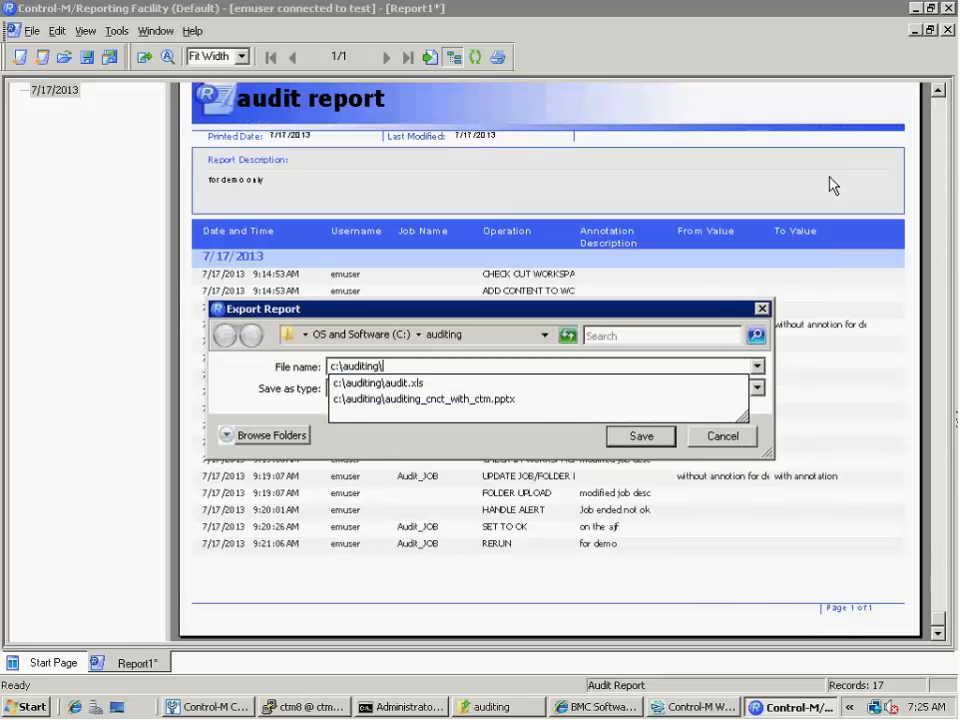
pyautogui.click(400, 383)
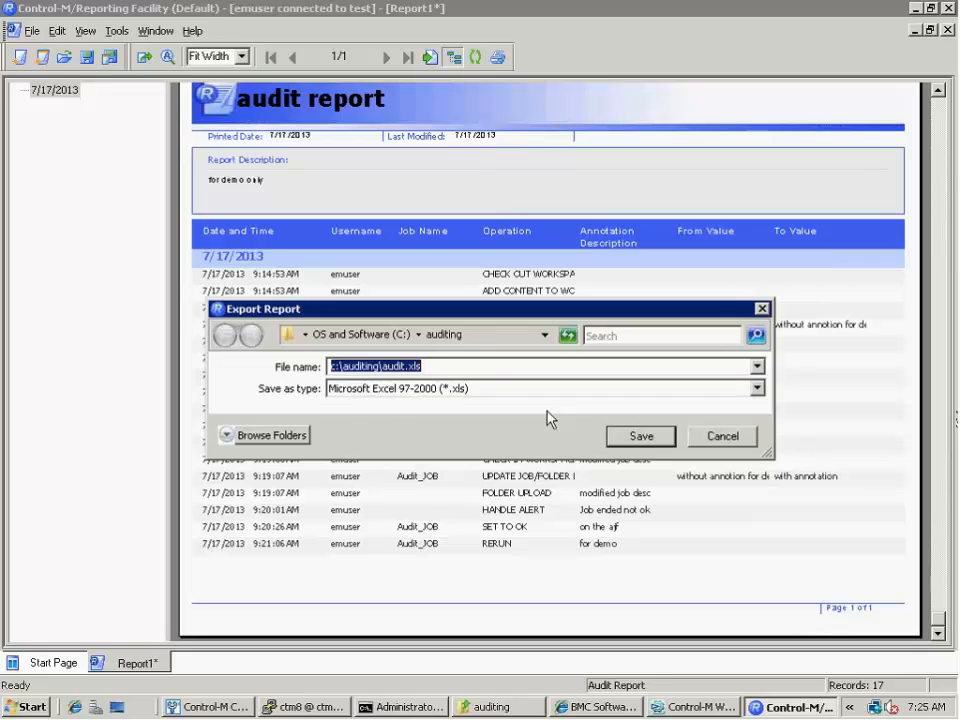
pyautogui.click(636, 440)
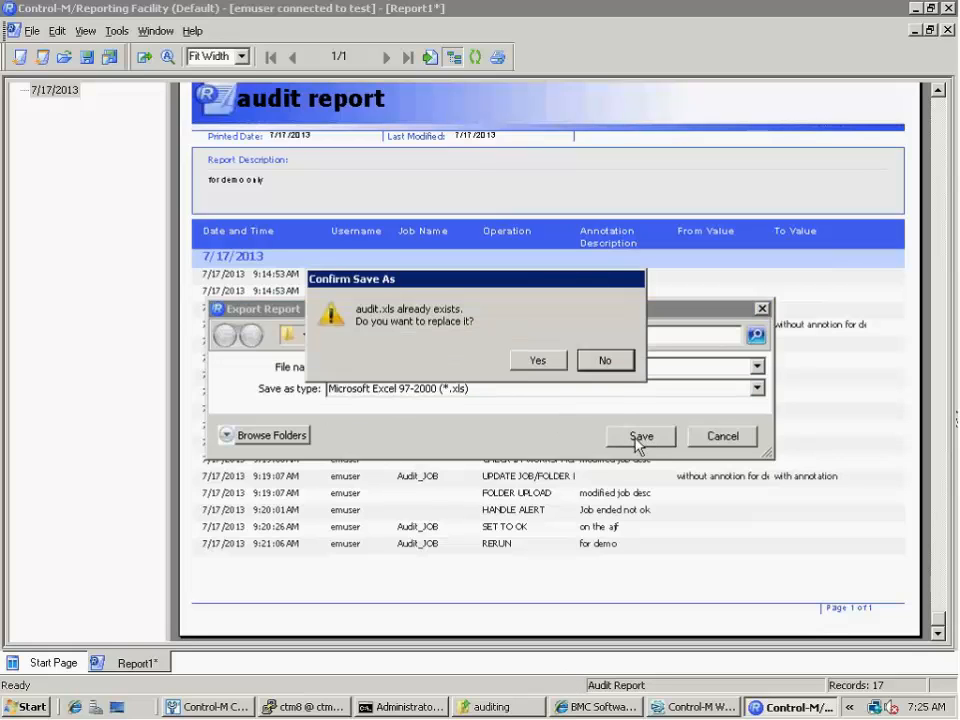
pyautogui.click(549, 362)
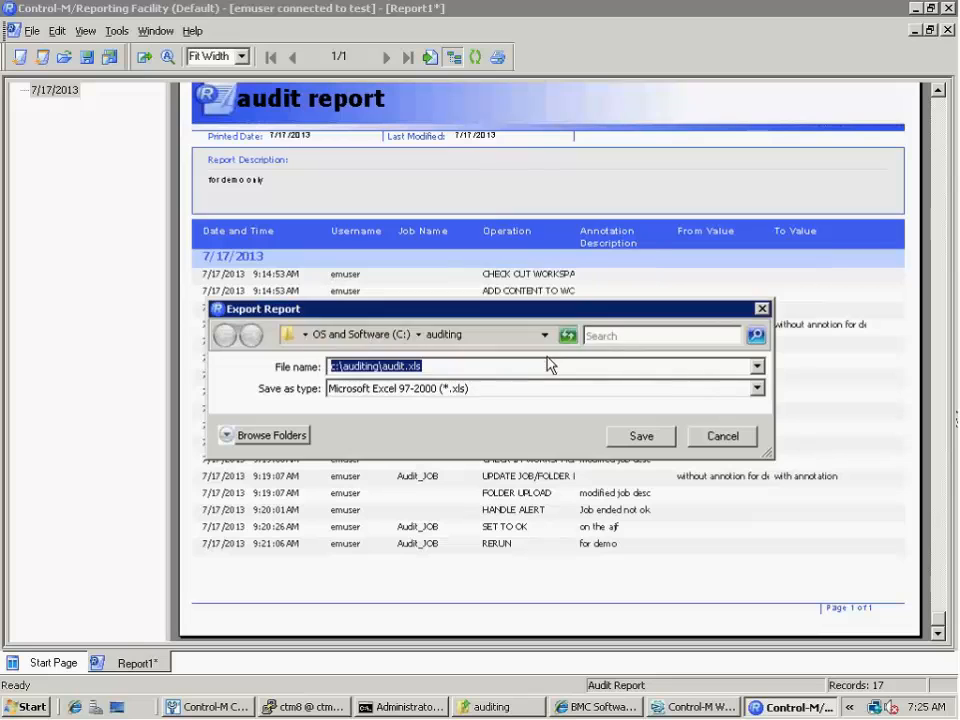
# Open the newly exported audit file from the auditing folder in Excel and review its audit records
pyautogui.click(503, 707)
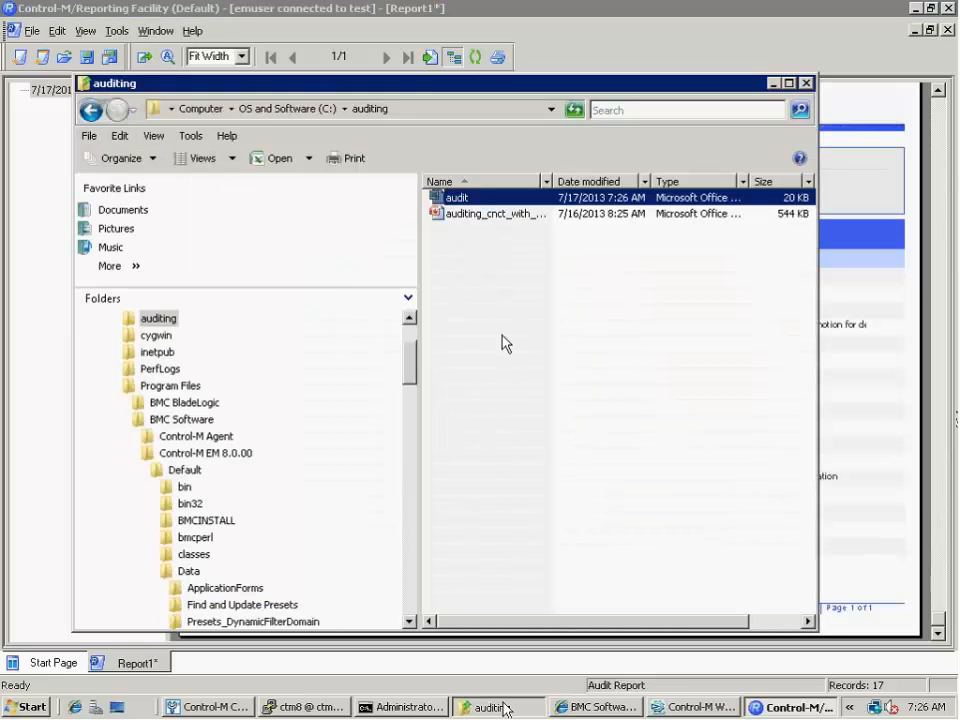
pyautogui.doubleClick(452, 200)
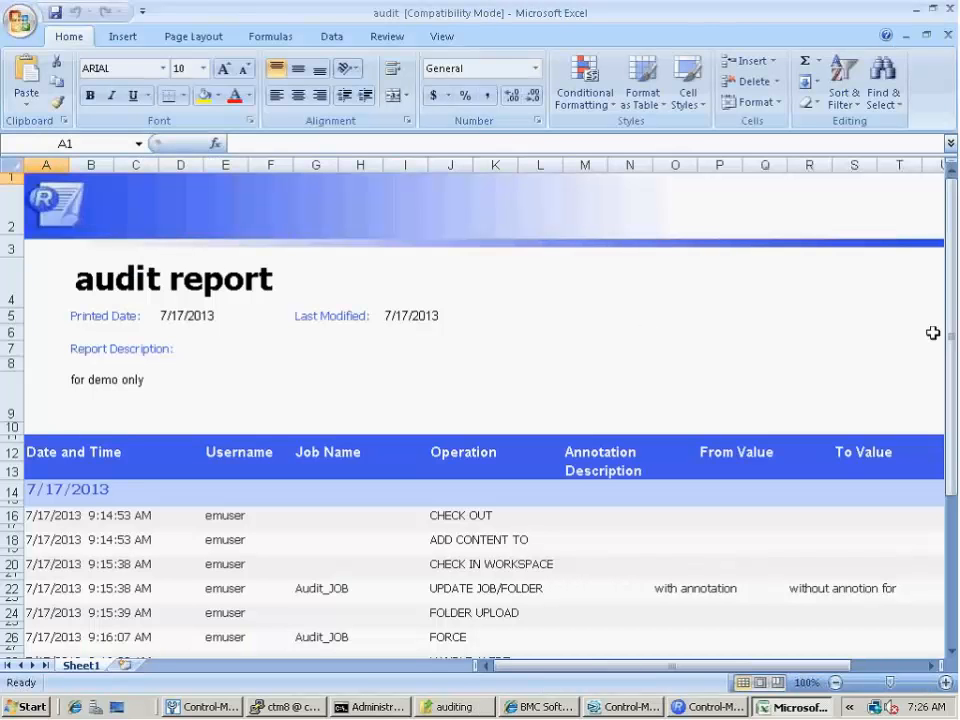
pyautogui.moveTo(950, 330); pyautogui.dragTo(941, 405)
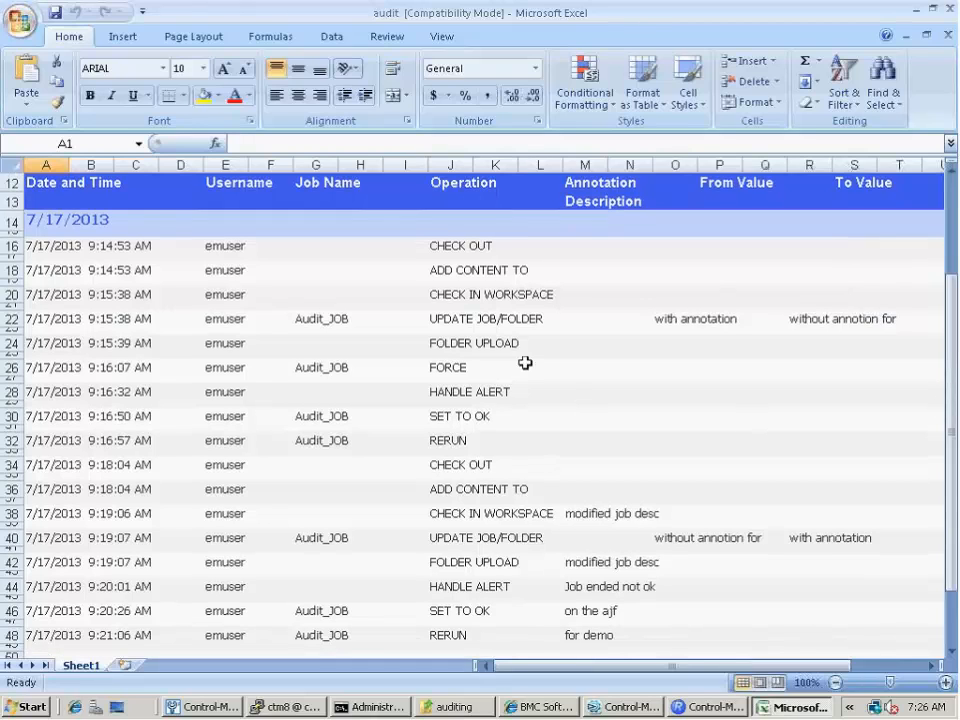
# Close the audit workbook in Excel and minimize the auditing folder to return to the audit report
pyautogui.scroll(1, 497, 358)
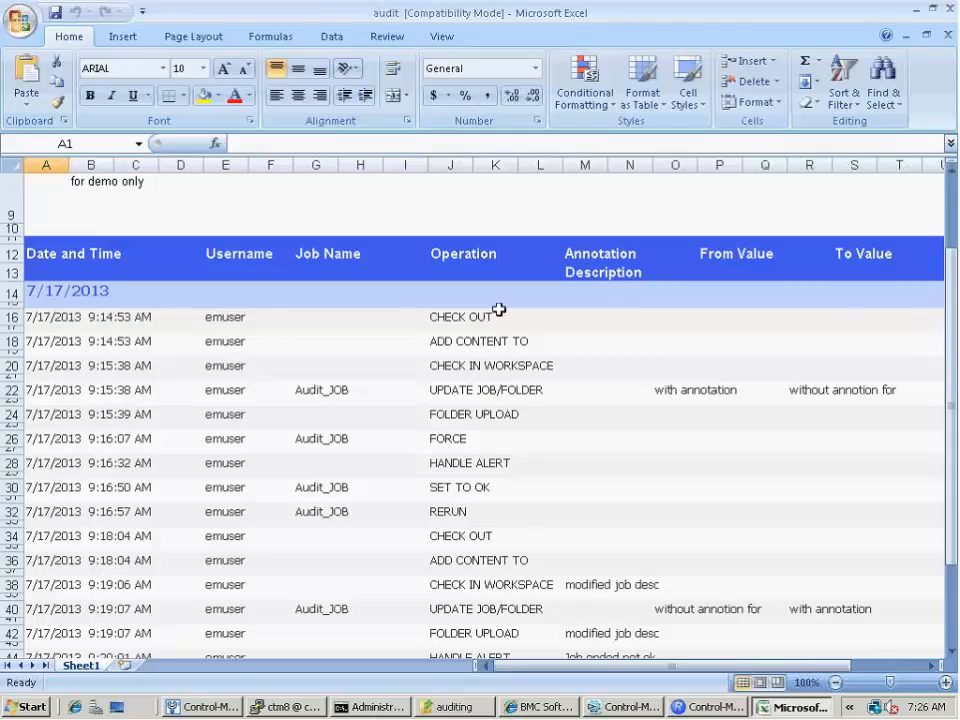
pyautogui.click(950, 10)
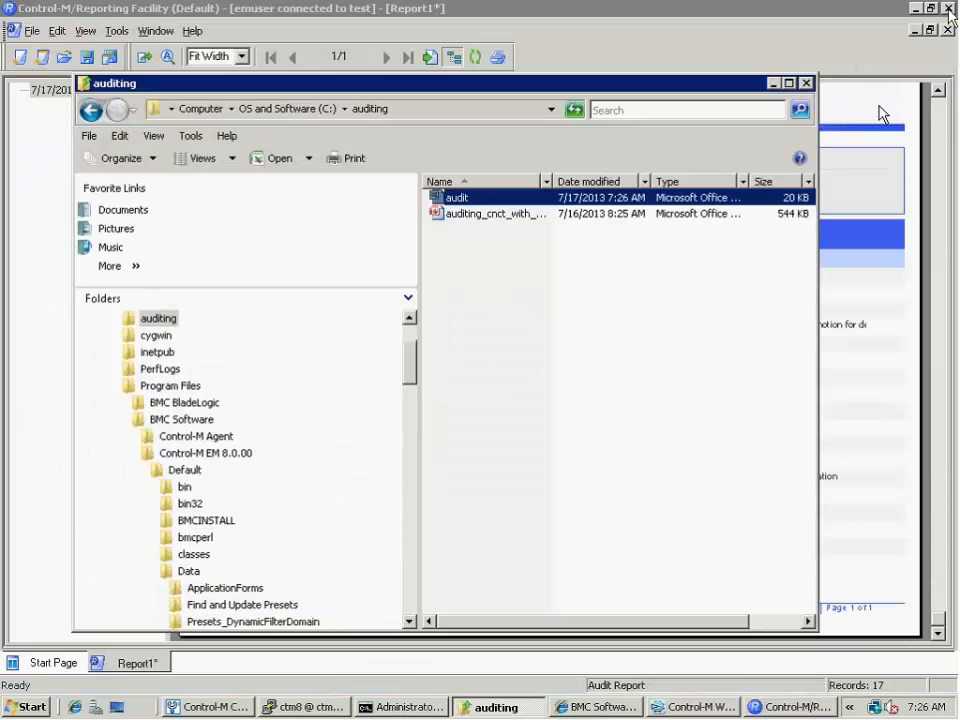
pyautogui.click(774, 84)
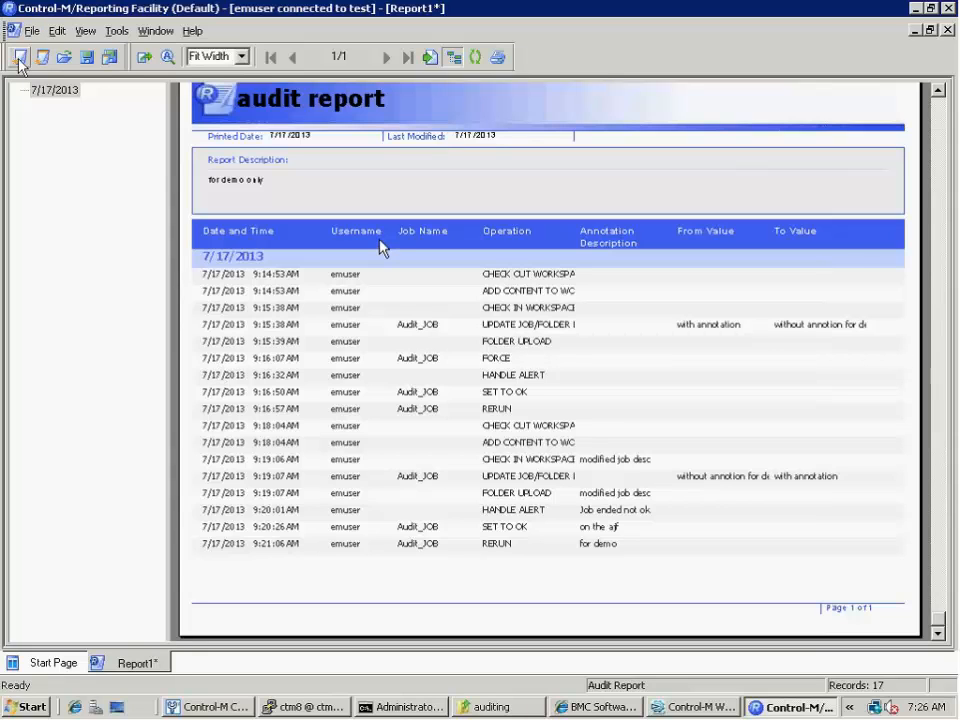
pyautogui.click(32, 32)
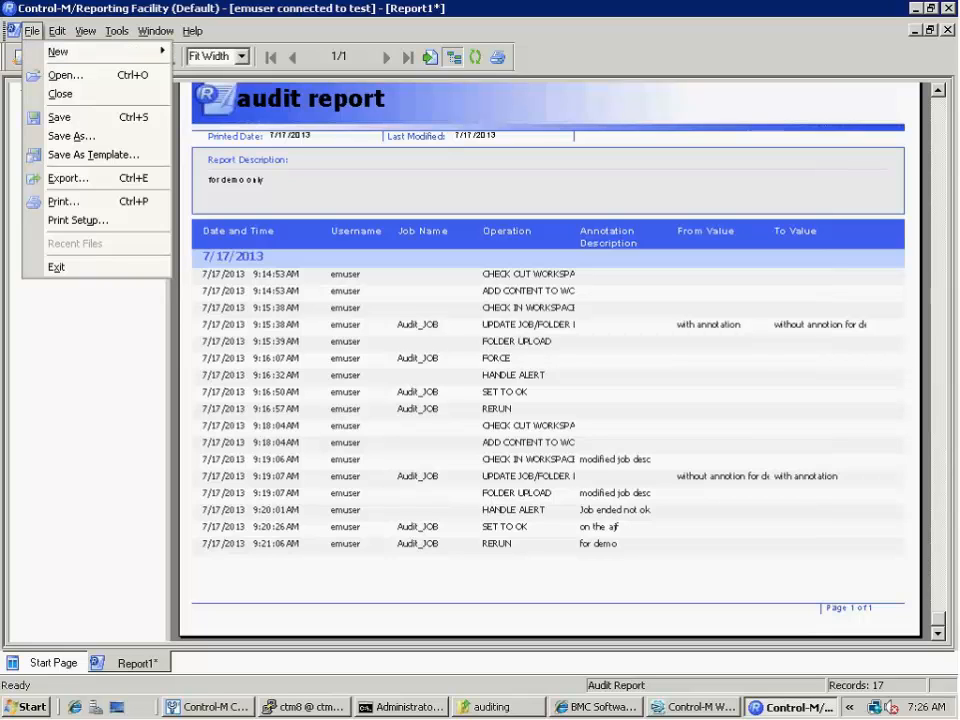
pyautogui.click(75, 156)
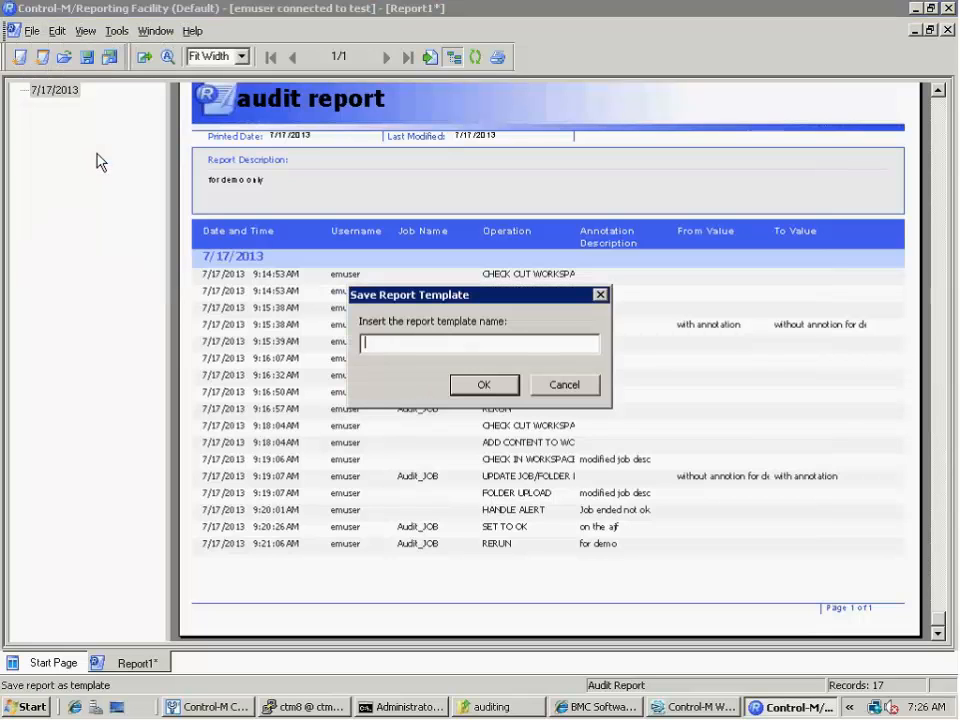
pyautogui.click(566, 386)
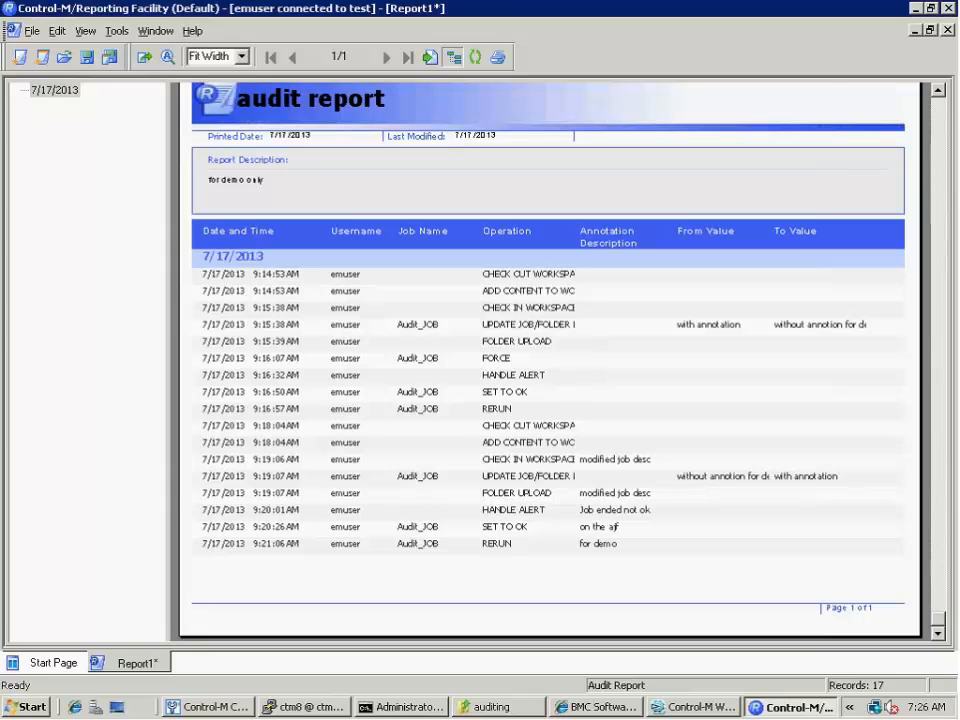
# Minimize the audit report, switch to Control-M Workload Automation and show the AUDIT_WORKSPACE workspace
pyautogui.click(916, 31)
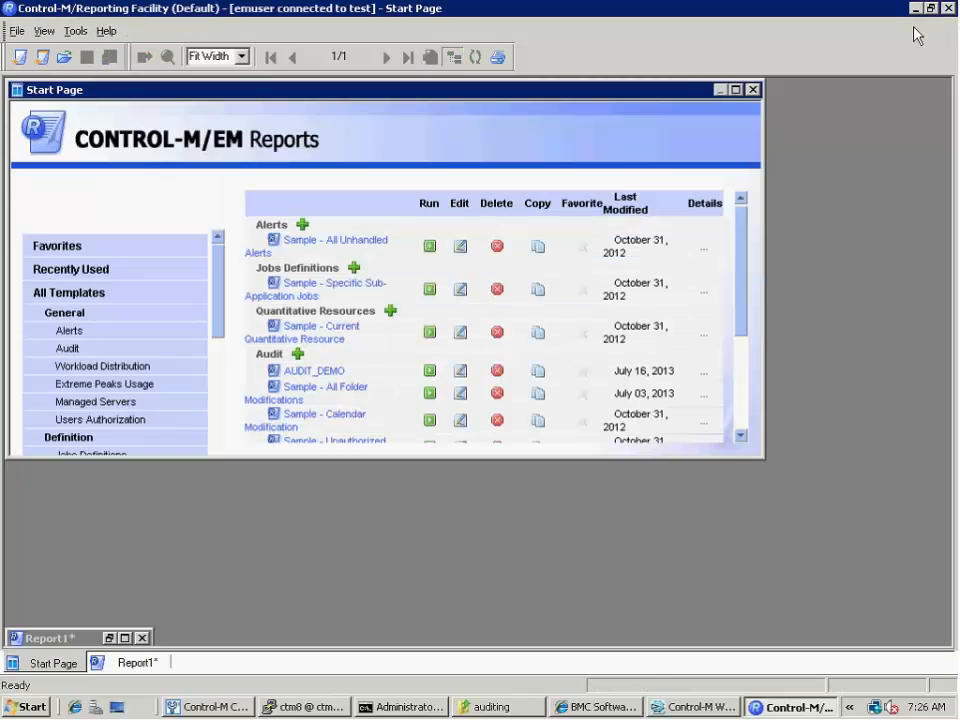
pyautogui.click(236, 707)
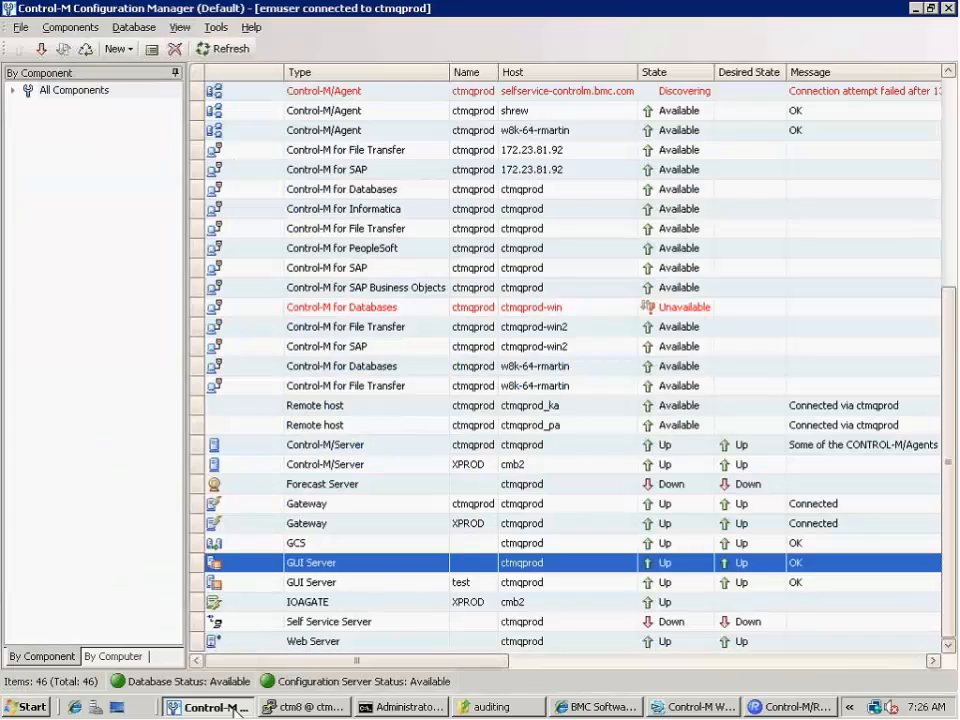
pyautogui.click(688, 708)
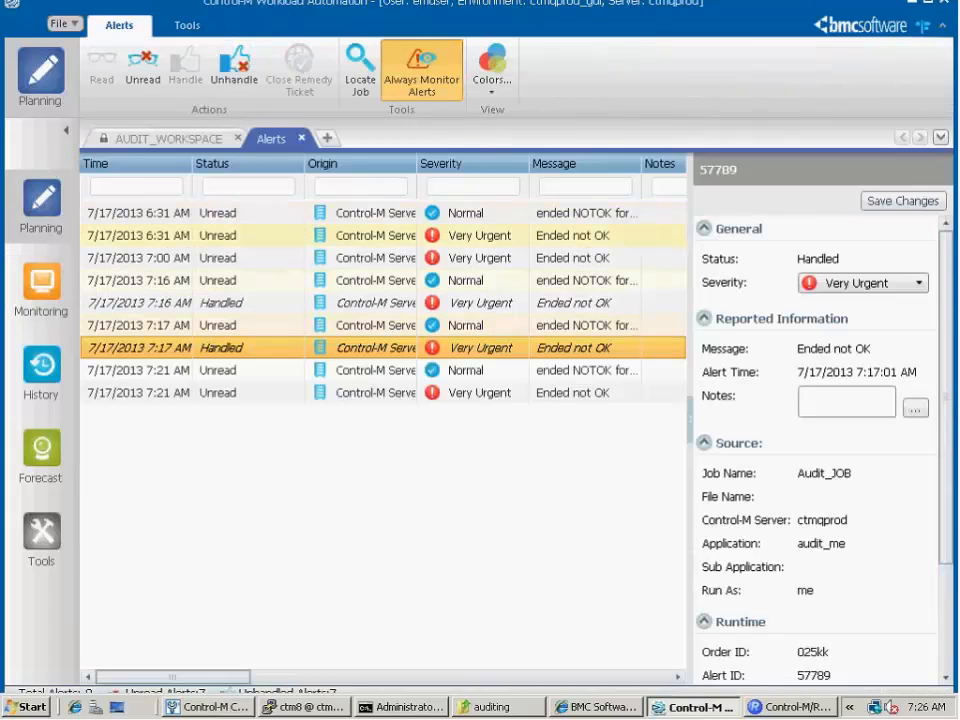
pyautogui.click(137, 137)
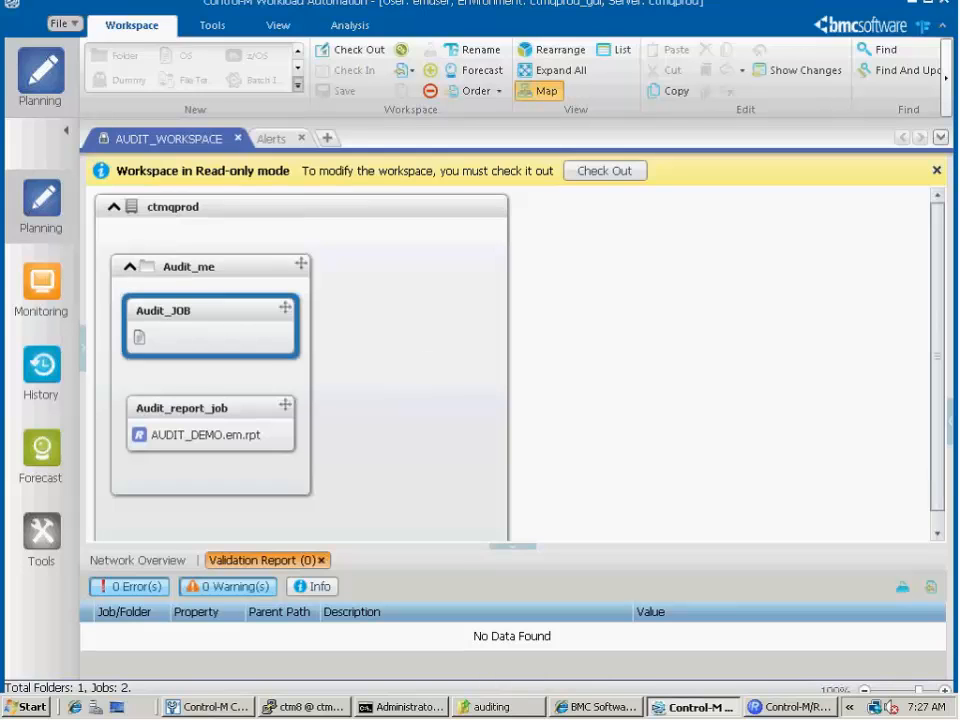
# Open the properties of Audit_report_job in the Audit_me folder and check its job type
pyautogui.click(237, 420)
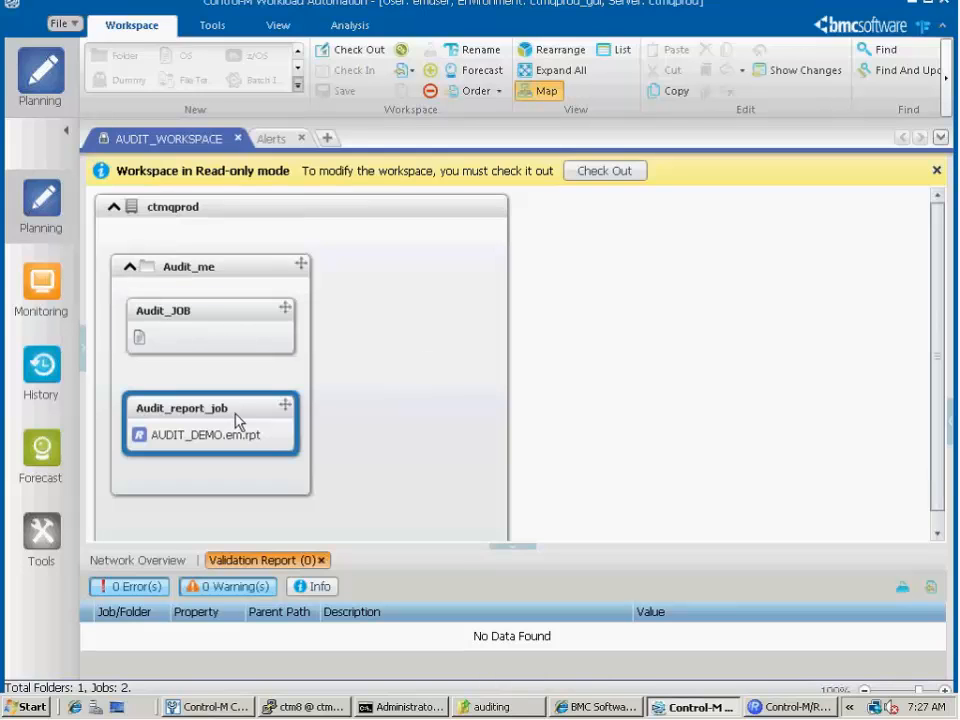
pyautogui.doubleClick(237, 420)
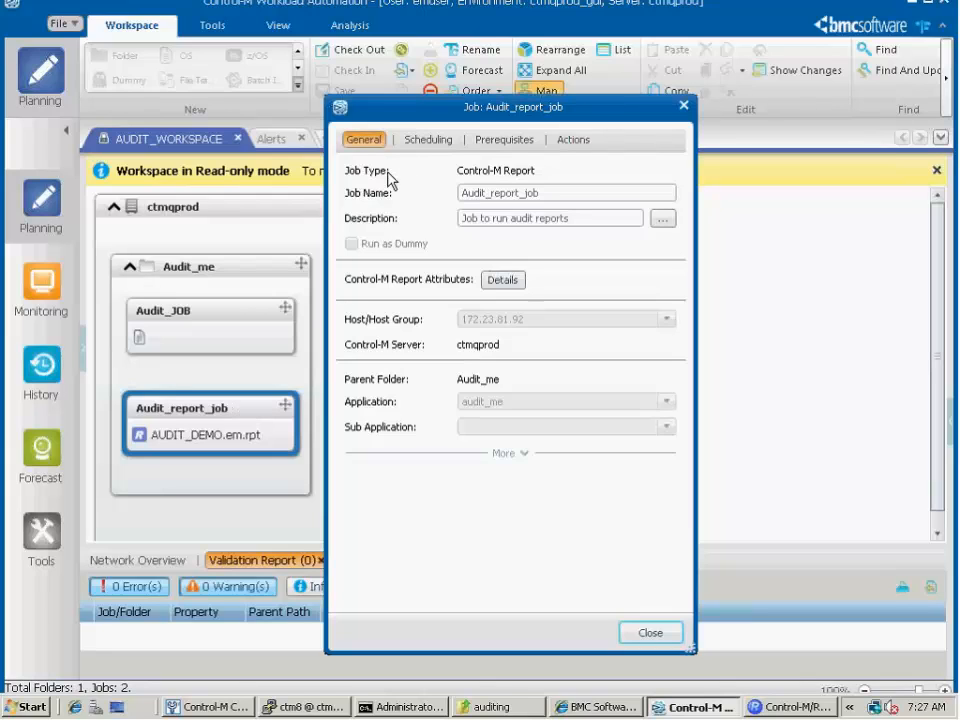
pyautogui.tripleClick(536, 169)
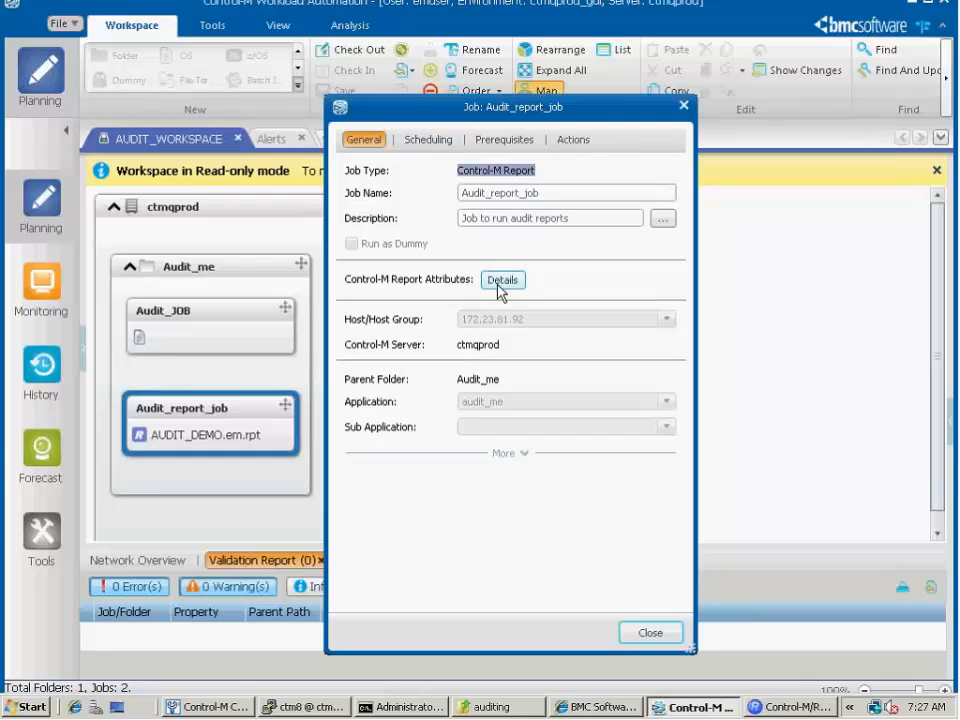
# Examine the job's Control-M Report attributes, including the emreportcli path, template and output file, and close the job properties without changes
pyautogui.click(501, 283)
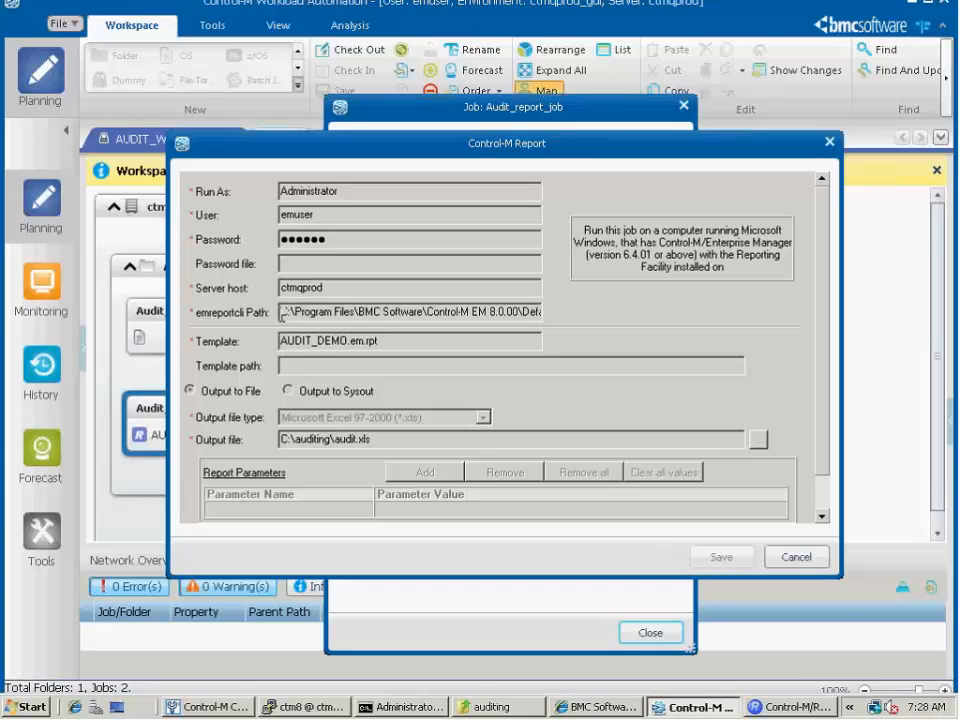
pyautogui.doubleClick(305, 305)
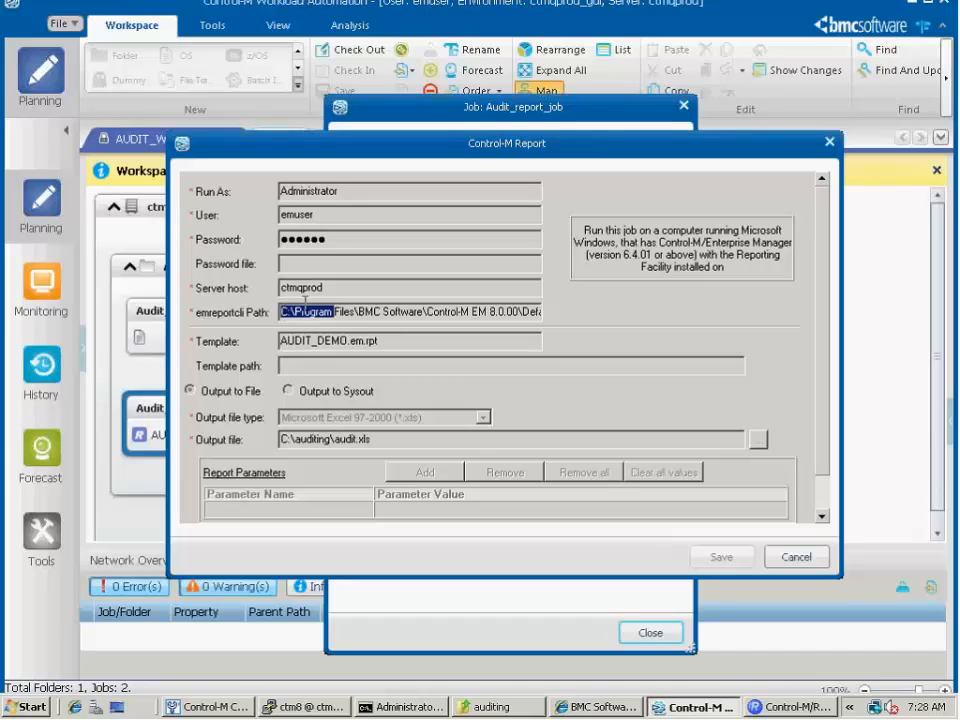
pyautogui.moveTo(305, 301); pyautogui.dragTo(601, 281)
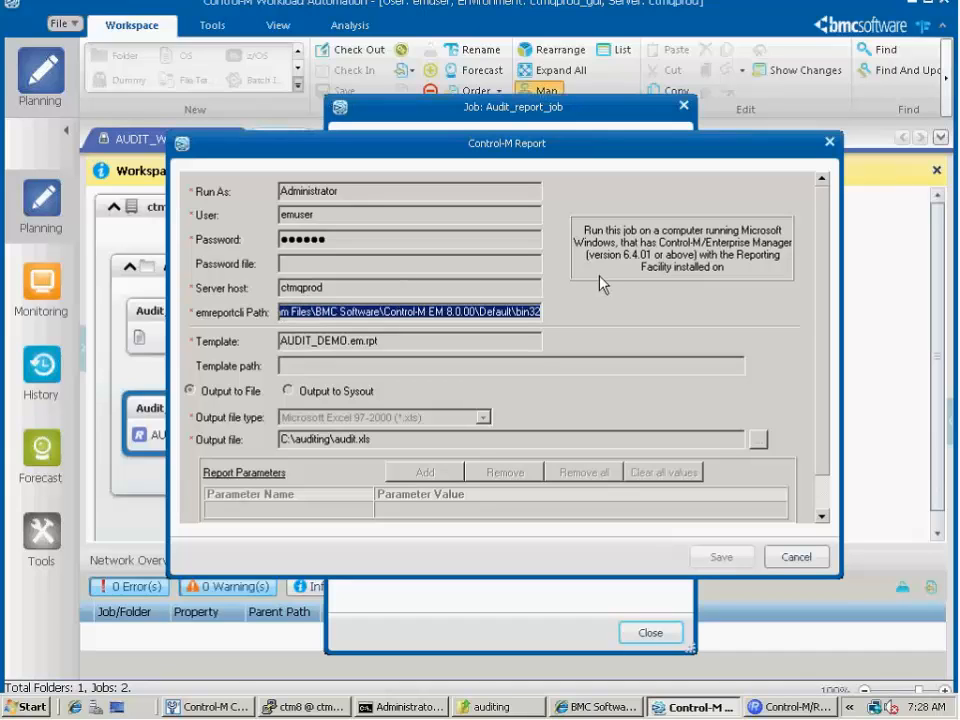
pyautogui.click(410, 343)
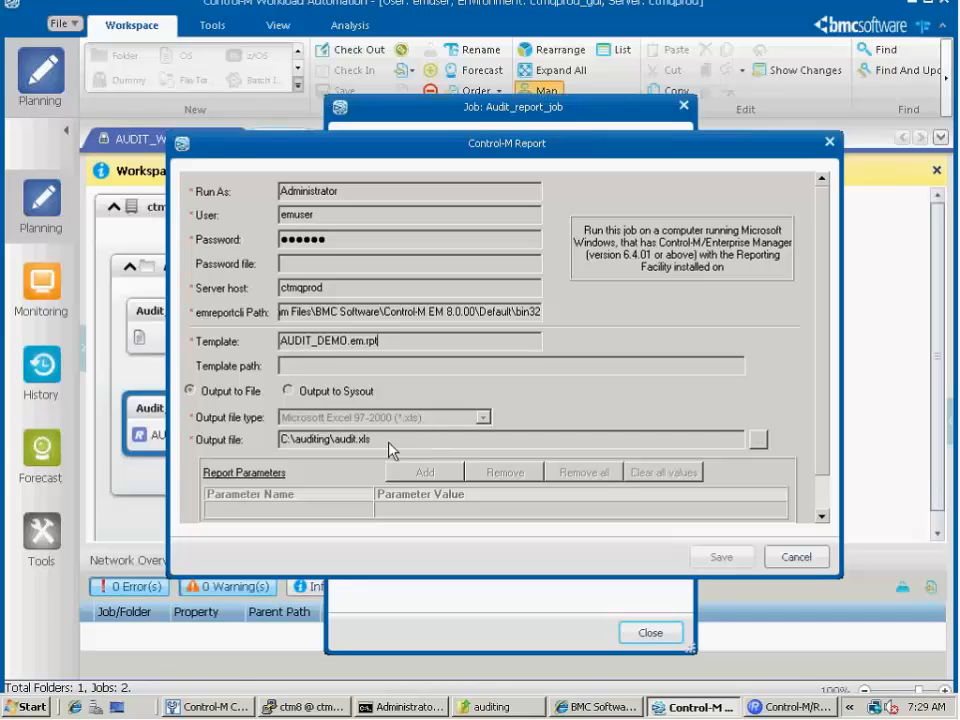
pyautogui.click(793, 560)
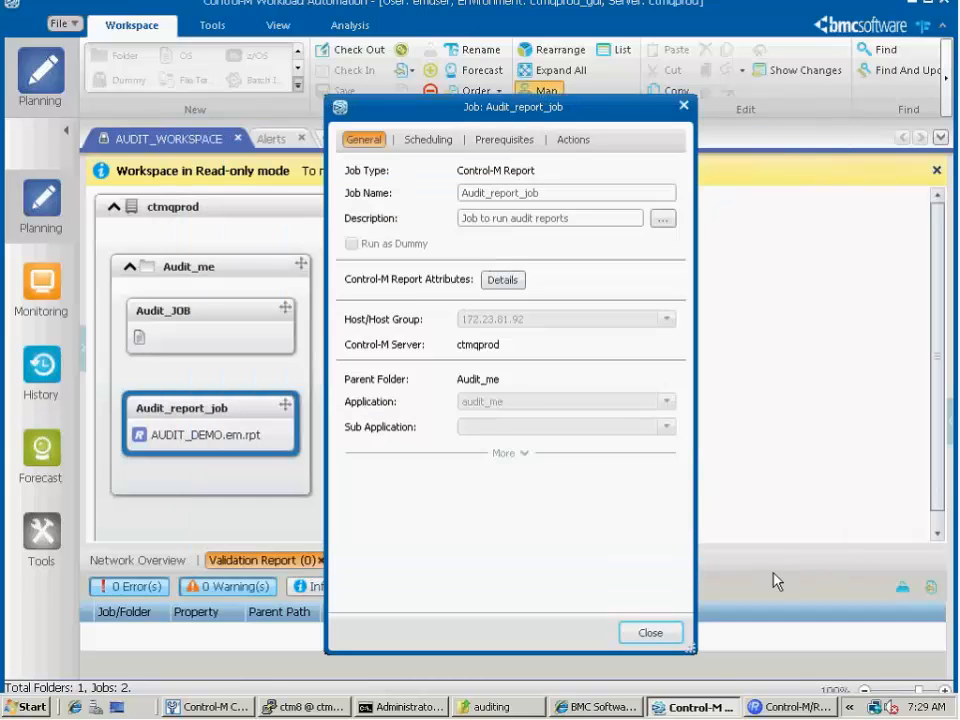
pyautogui.click(662, 639)
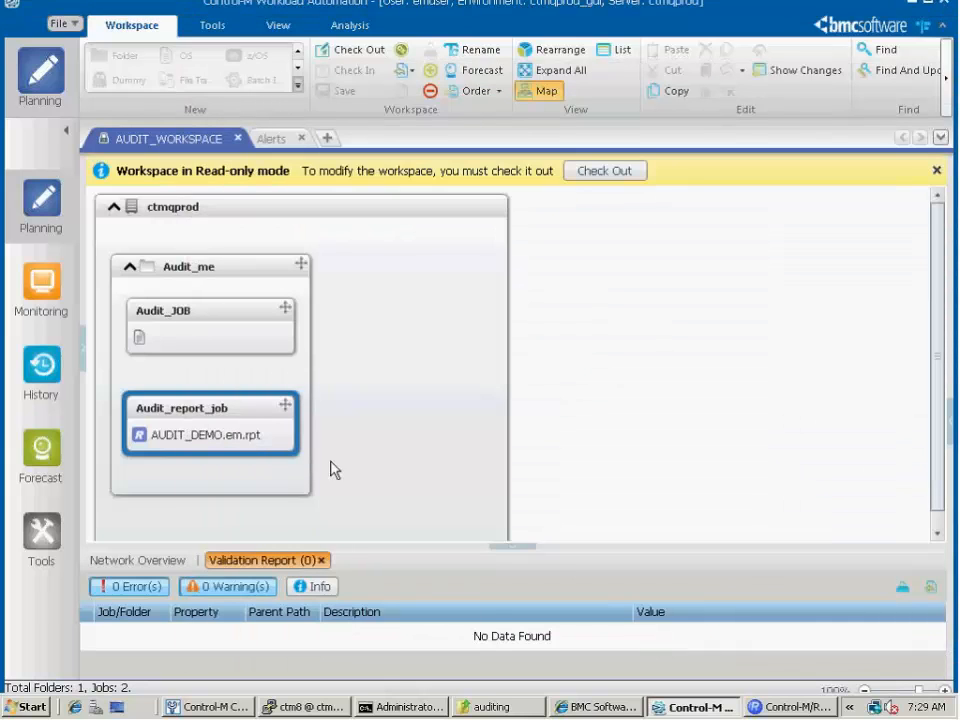
# Order Audit_report_job with the audit note "order report job" and description "Report for demo", and check its run in Monitoring
pyautogui.rightClick(257, 421)
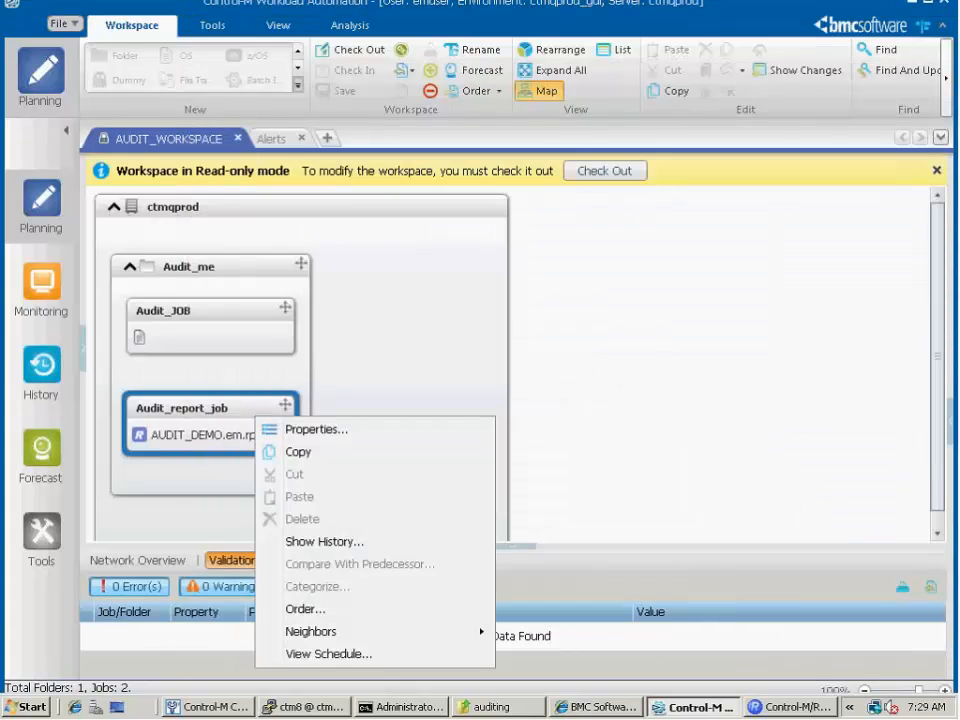
pyautogui.click(316, 614)
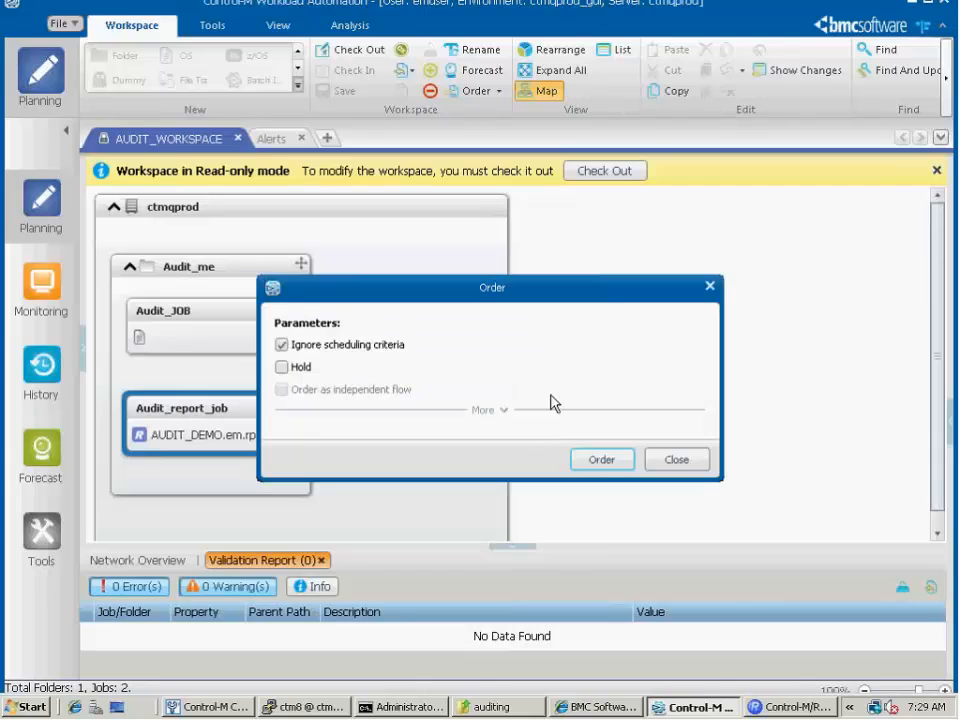
pyautogui.click(600, 461)
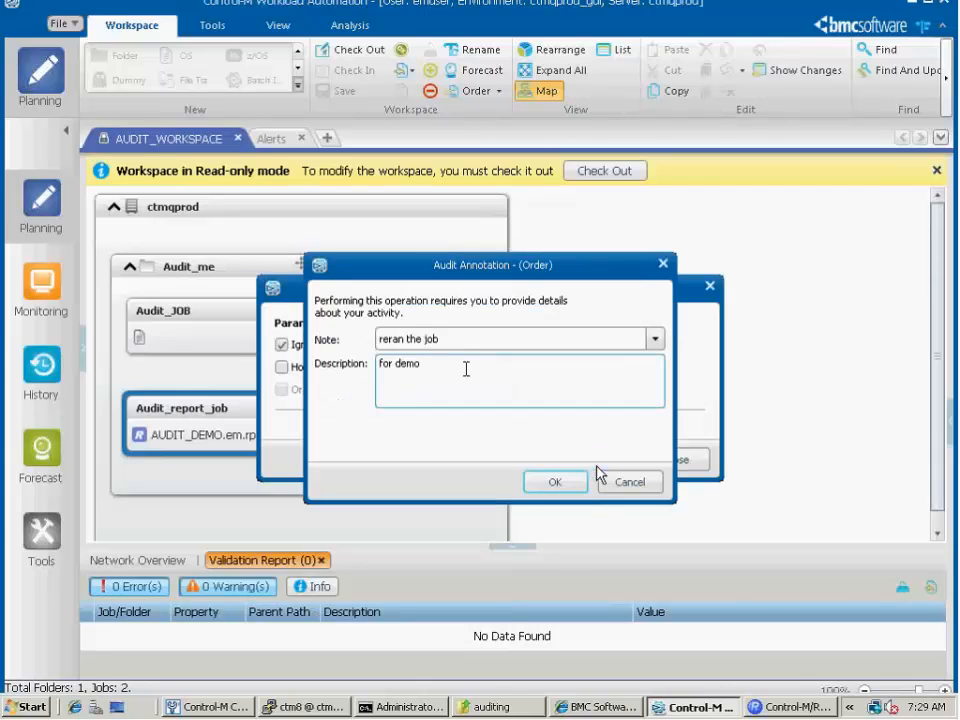
pyautogui.tripleClick(452, 338)
pyautogui.write('ok job')
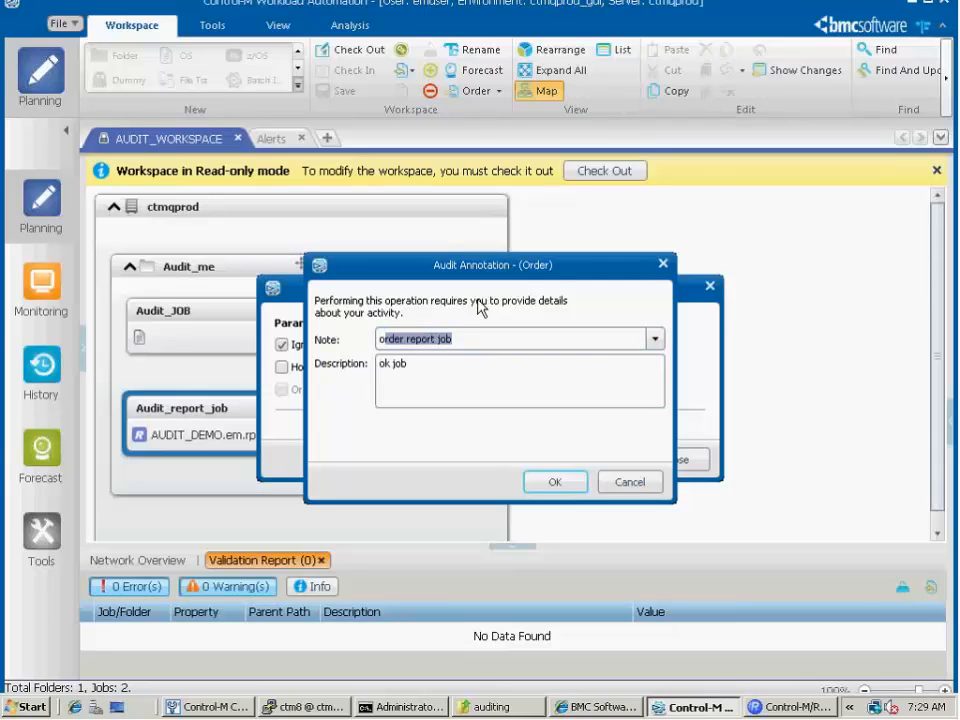
pyautogui.write('rder')
pyautogui.click(459, 360)
pyautogui.write('R')
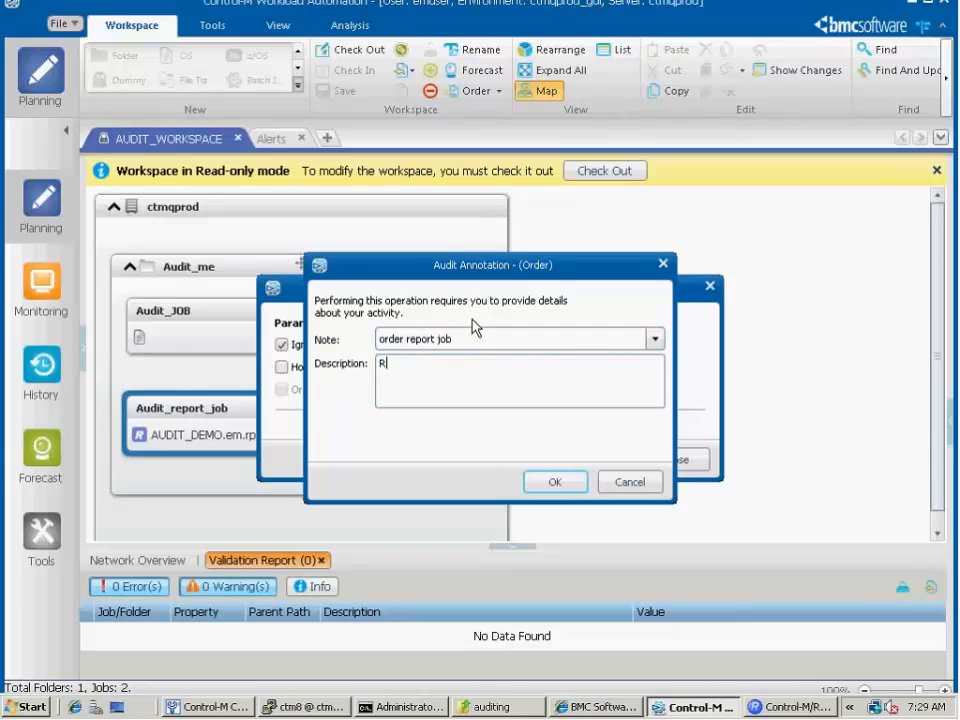
pyautogui.write('eport for demo')
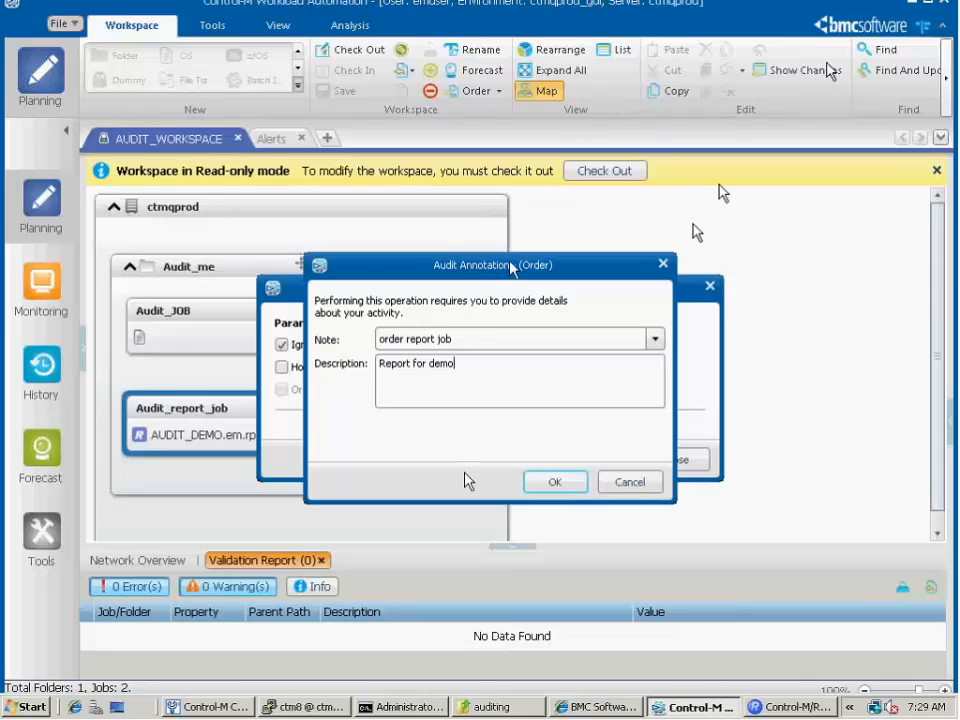
pyautogui.click(560, 486)
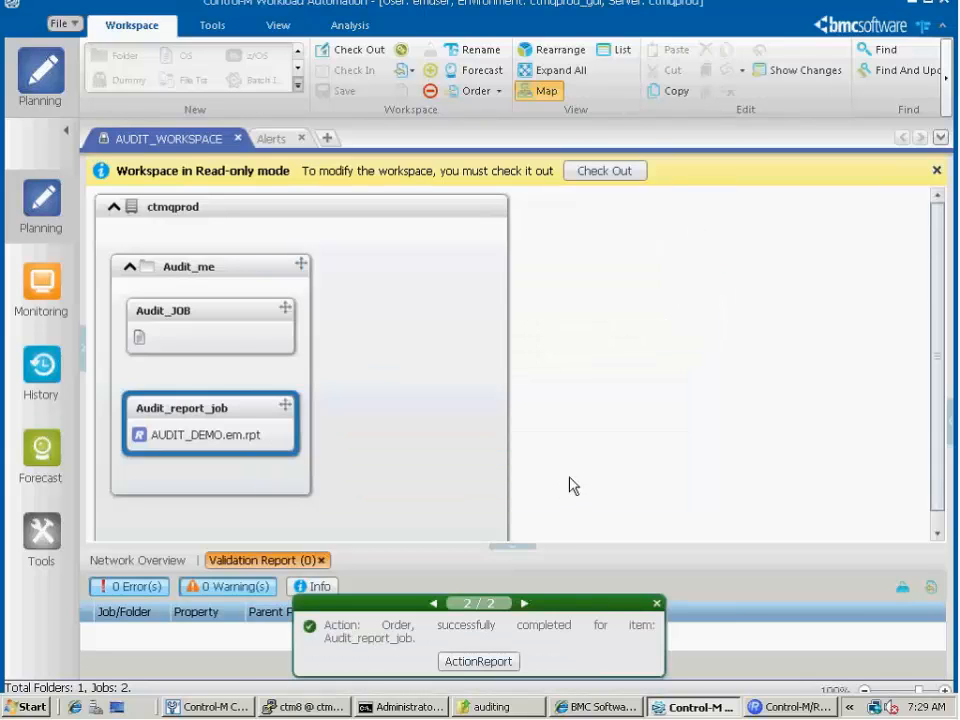
pyautogui.click(47, 296)
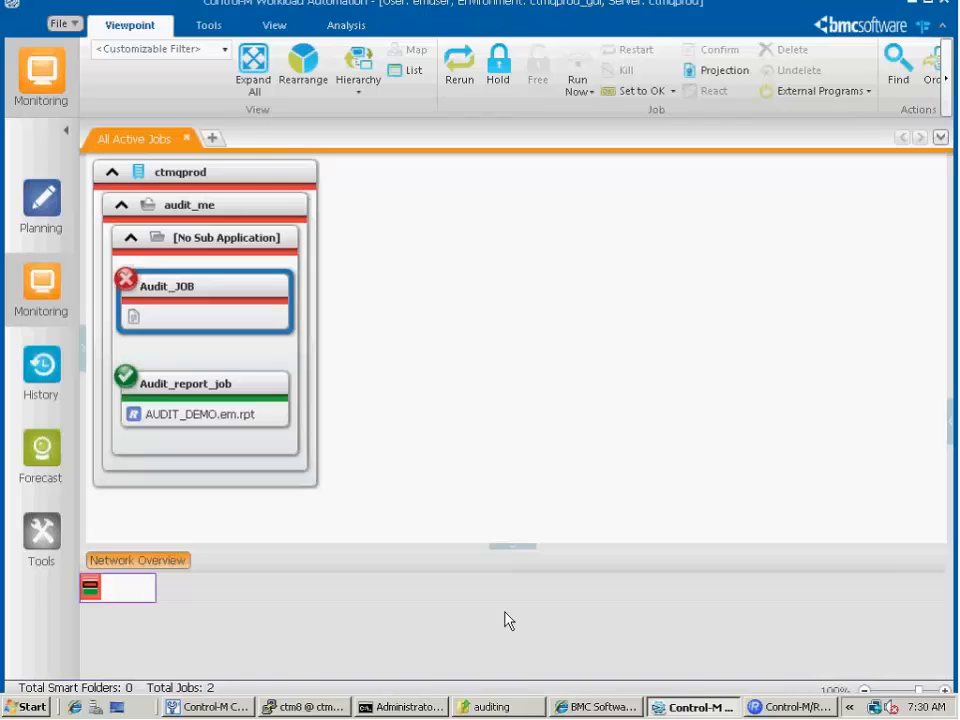
# Delete the existing audit Excel file from the C:\auditing folder
pyautogui.click(405, 706)
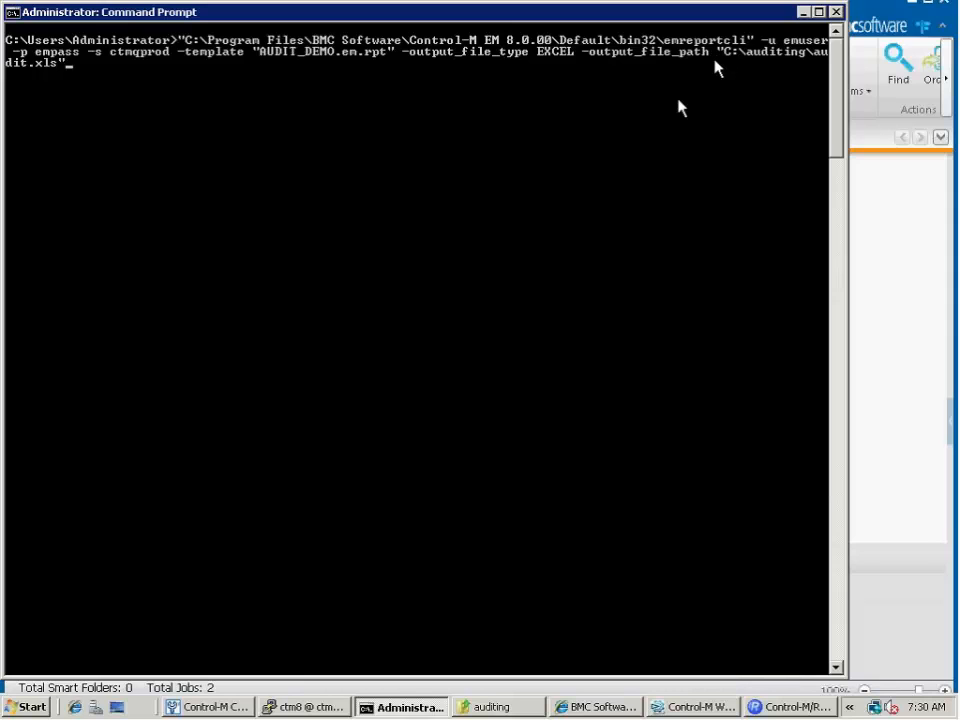
pyautogui.click(491, 707)
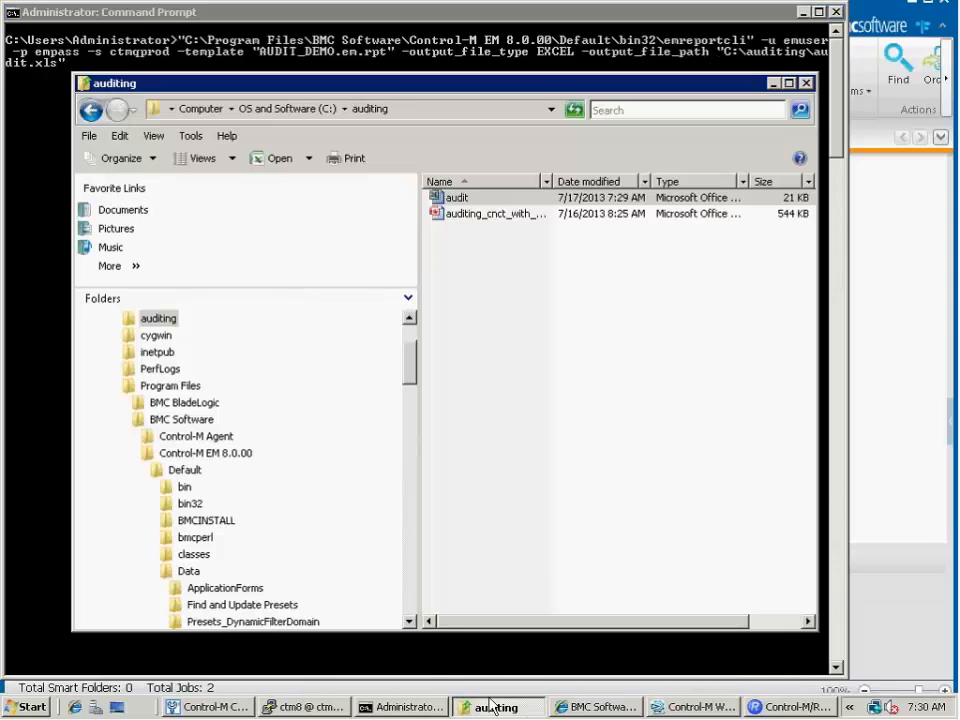
pyautogui.rightClick(471, 200)
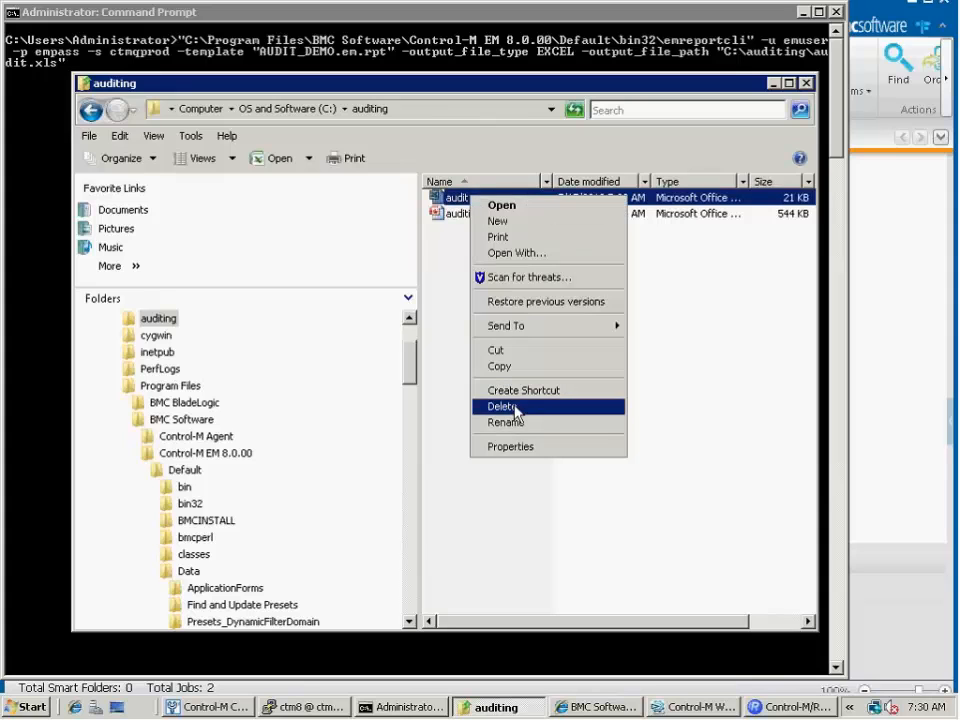
pyautogui.click(515, 407)
pyautogui.click(531, 431)
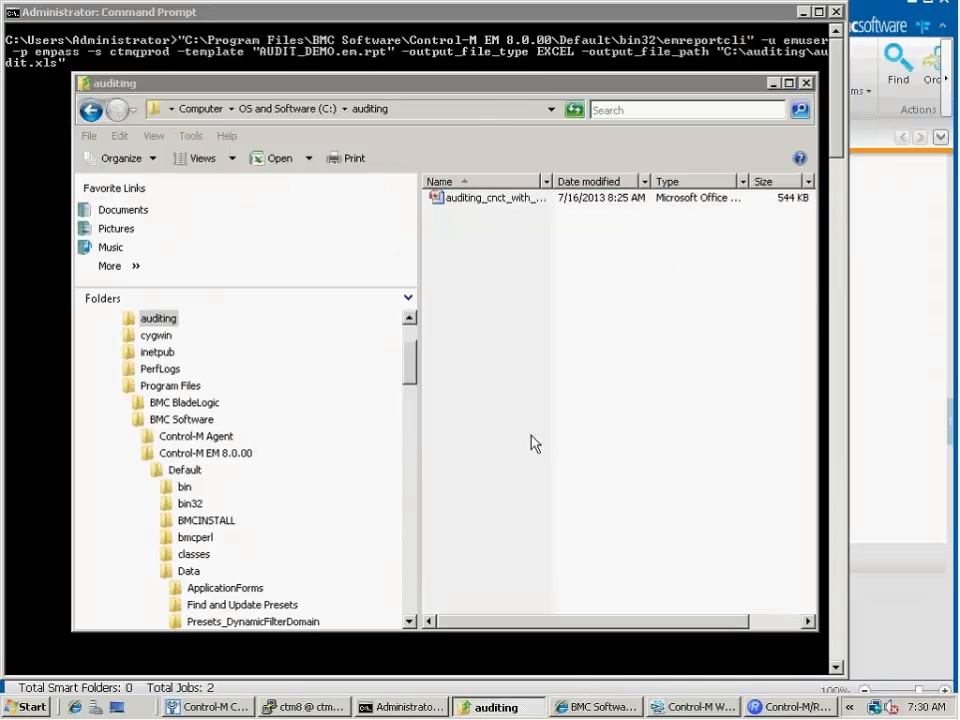
# Run the prepared emreportcli command in Command Prompt to generate AUDIT_DEMO.em.rpt as an EXCEL file at C:\auditing\audit.xls
pyautogui.click(476, 51)
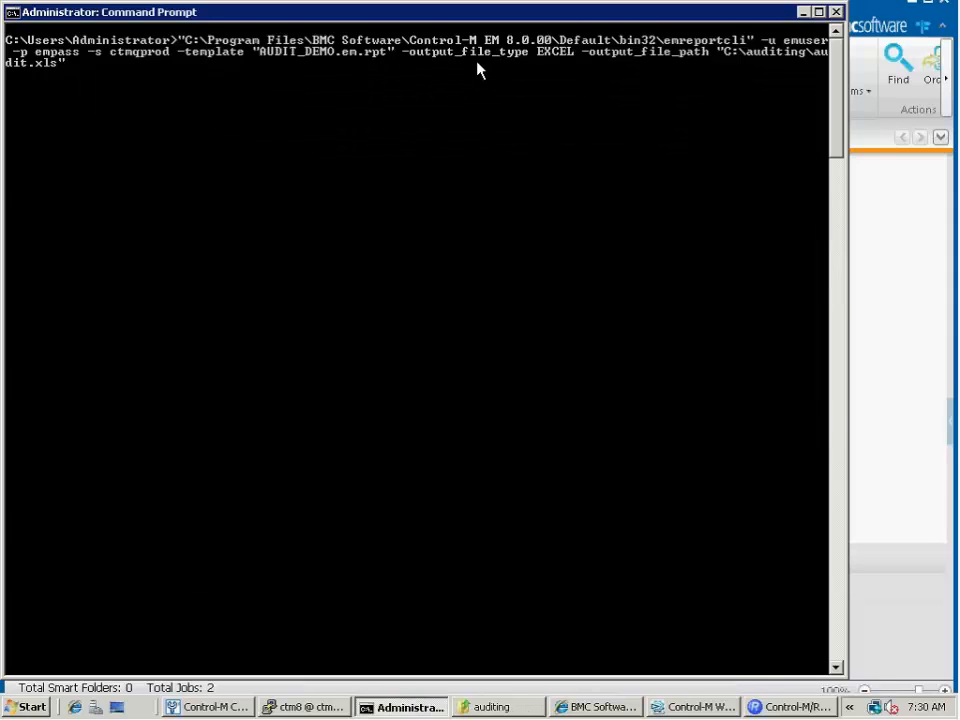
pyautogui.press('Up')
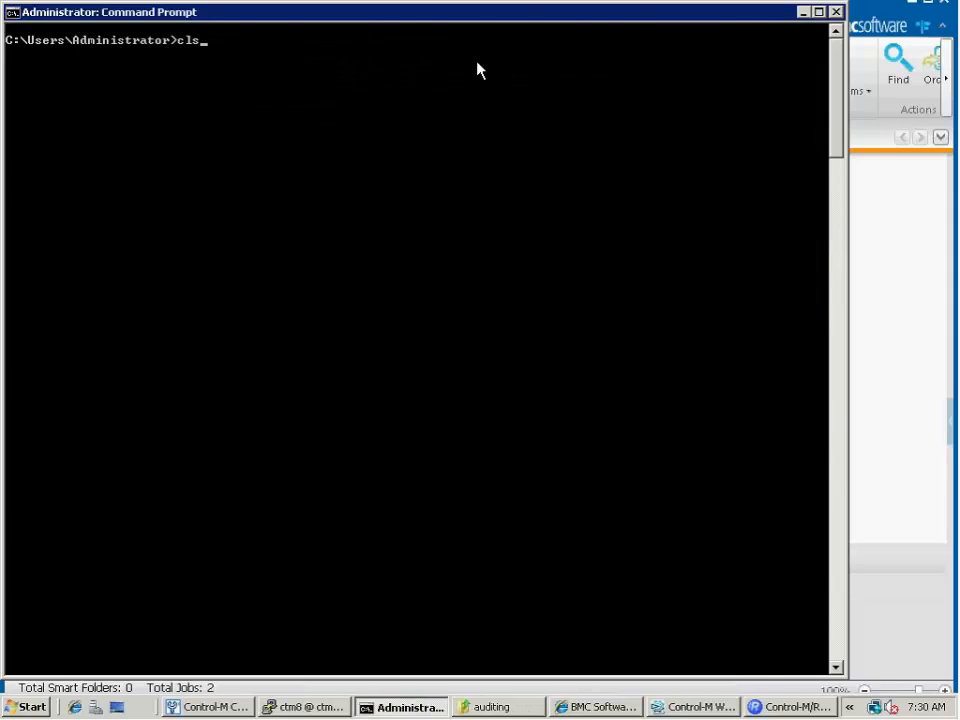
pyautogui.press('Down')
pyautogui.press('Return')
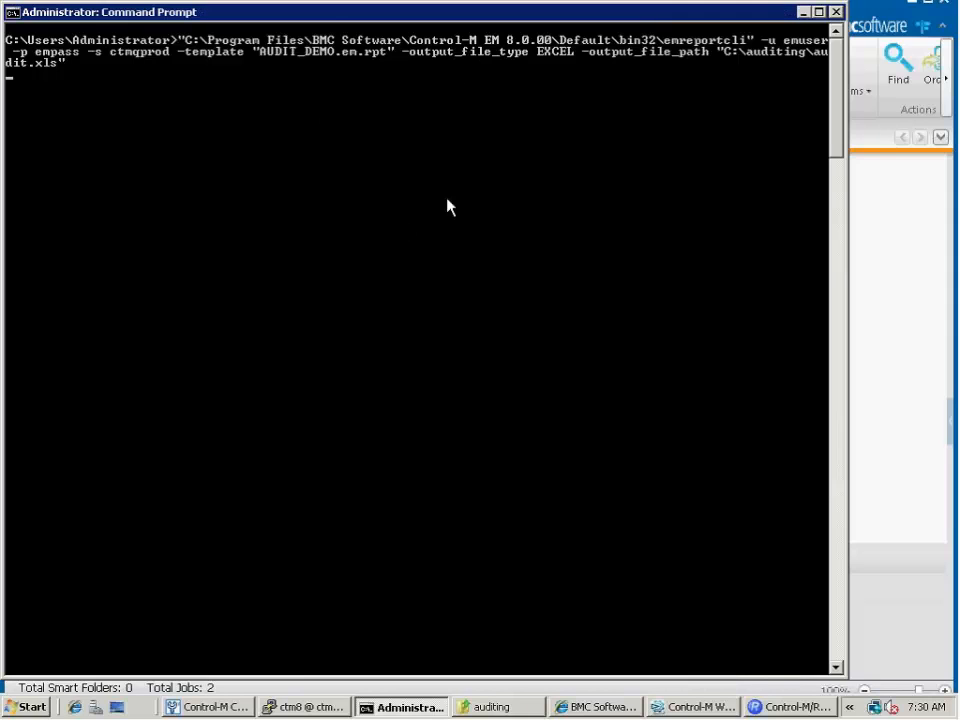
# Open the regenerated audit file in Excel to check the report, close it and return to the Command Prompt
pyautogui.click(496, 707)
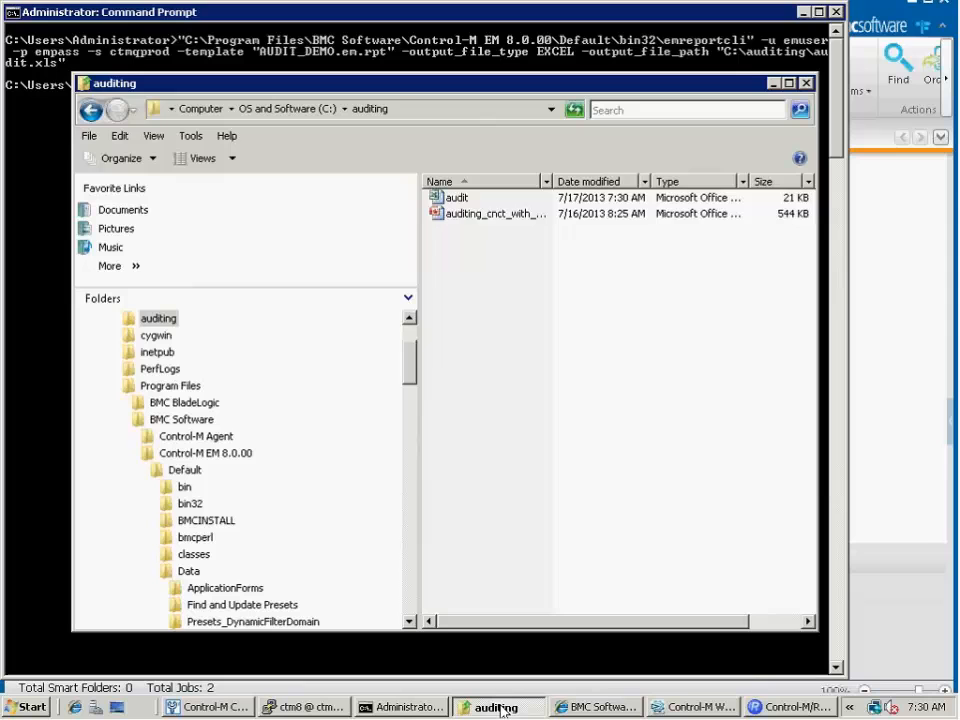
pyautogui.doubleClick(448, 199)
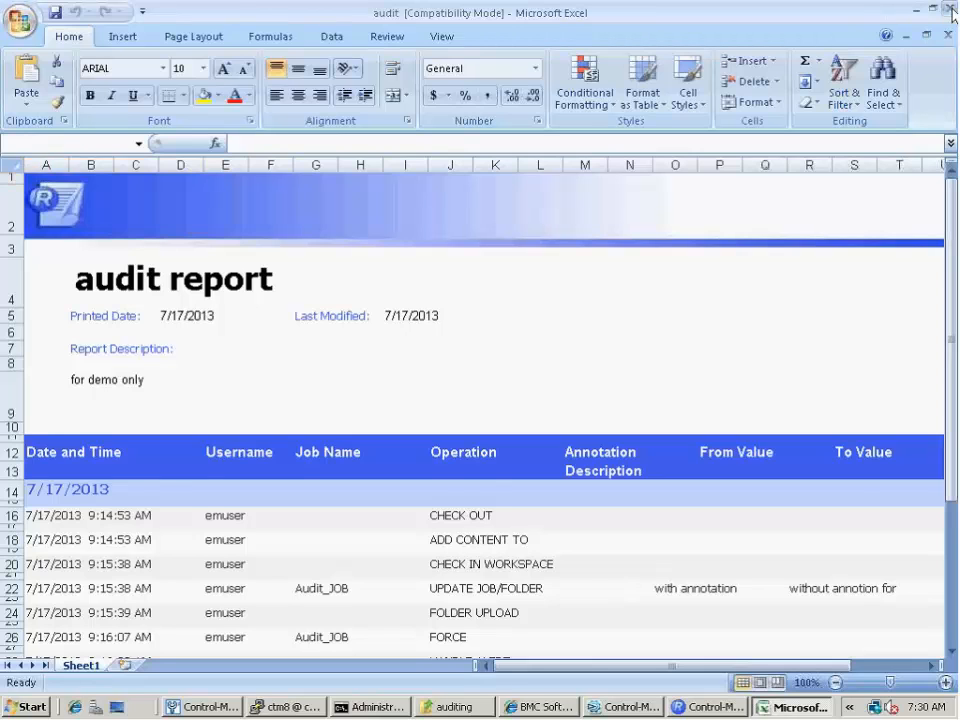
pyautogui.click(950, 9)
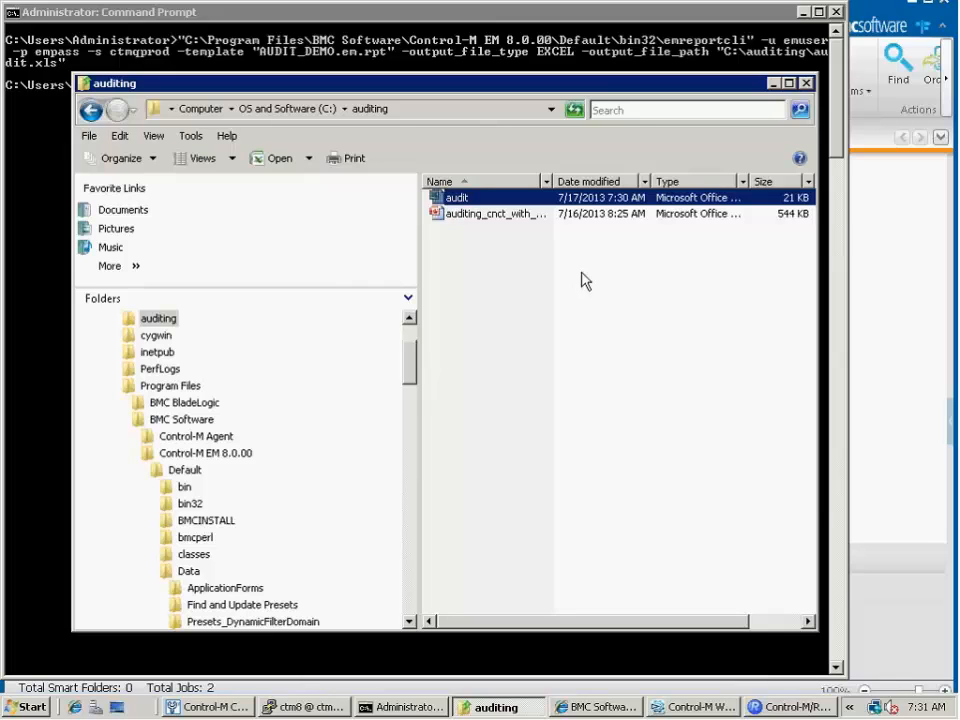
pyautogui.moveTo(667, 95); pyautogui.dragTo(632, 122)
pyautogui.click(739, 111)
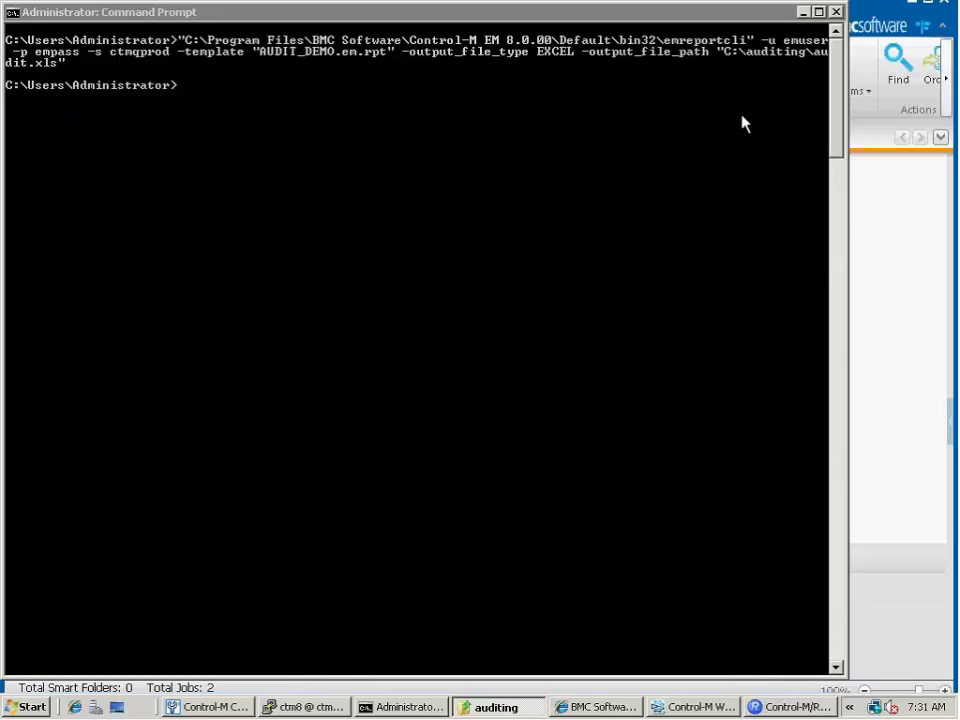